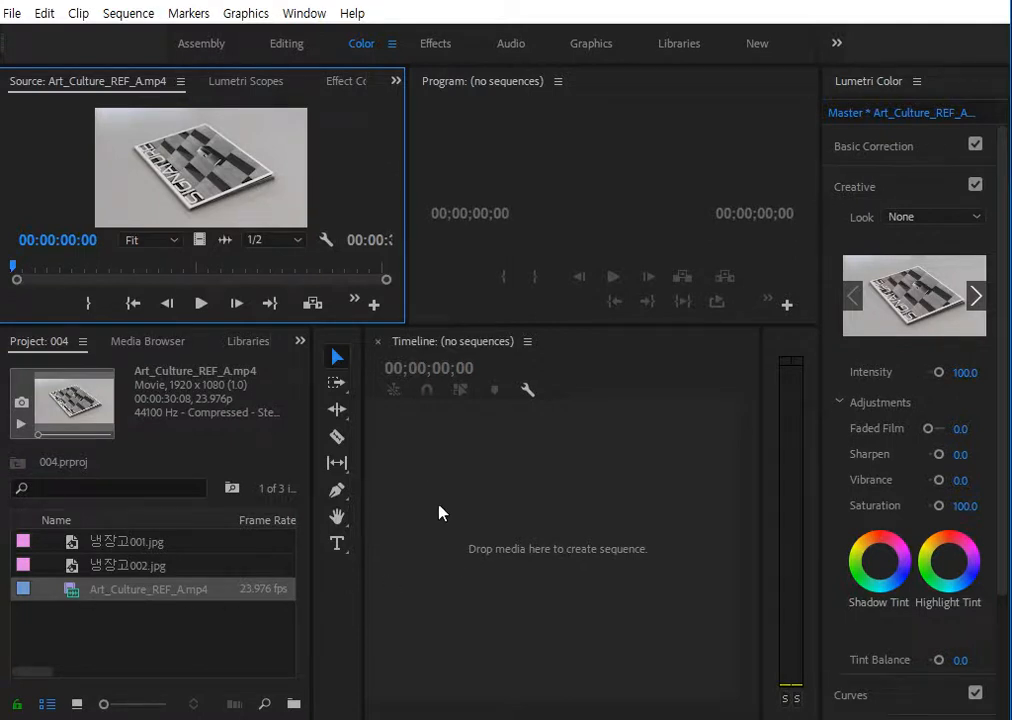
Preview 냉장고001.jpg, 냉장고002.jpg and Art_Culture_REF_A.mp4 in the source monitor, and play the first seconds of the video
{"action": "left_click", "coordinate": [72, 541]}
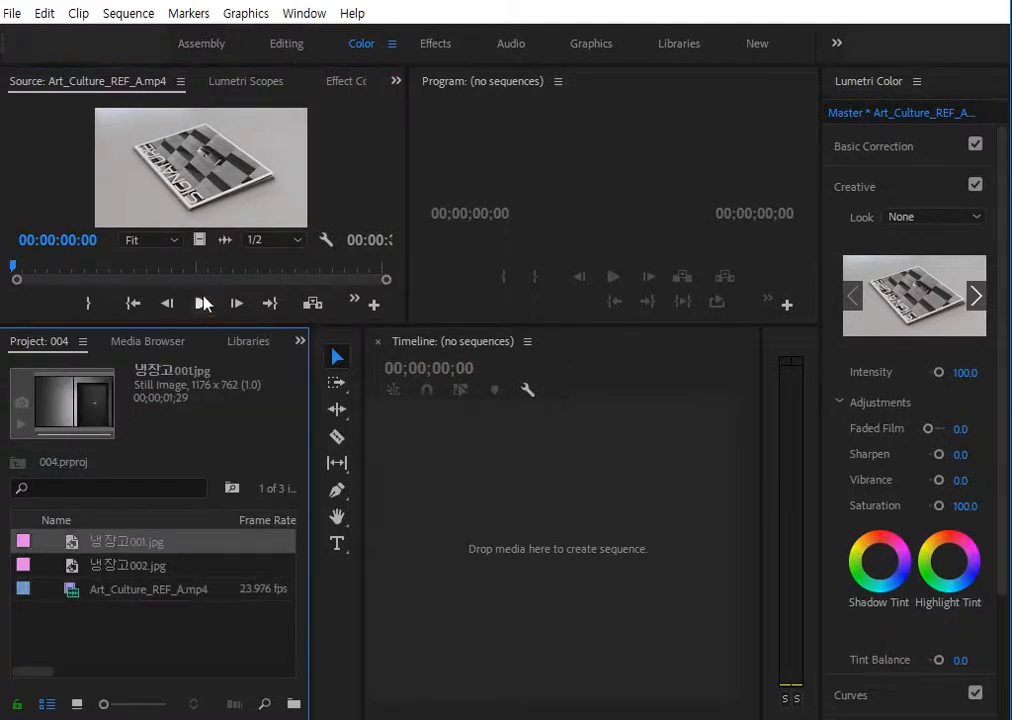
{"action": "double_click", "coordinate": [78, 543]}
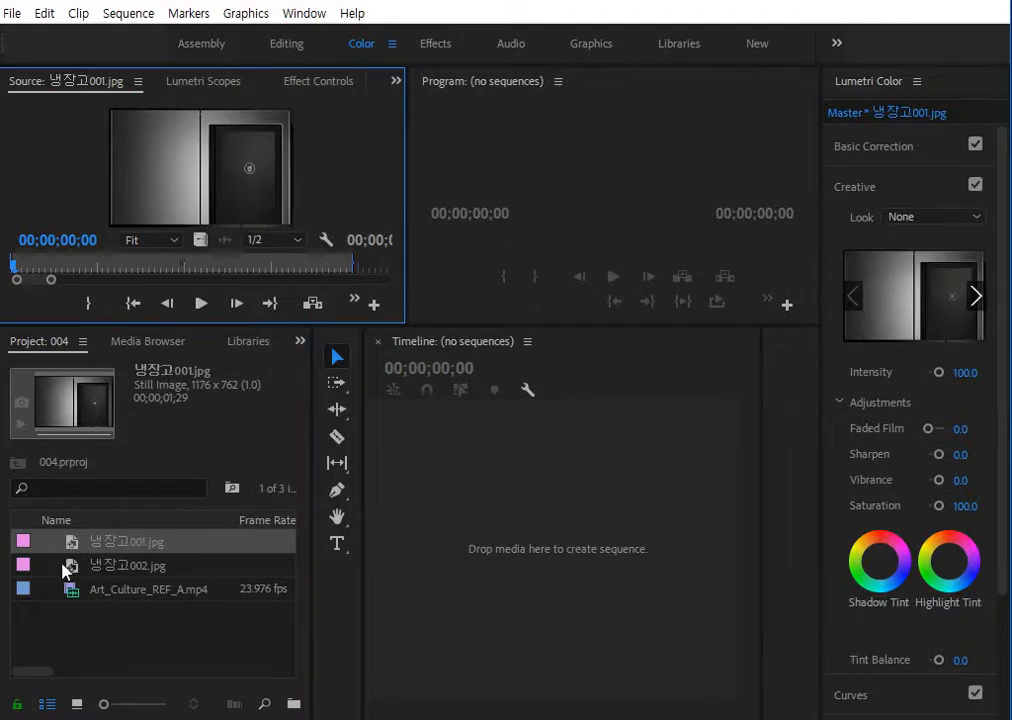
{"action": "left_click", "coordinate": [76, 567]}
{"action": "double_click", "coordinate": [75, 570]}
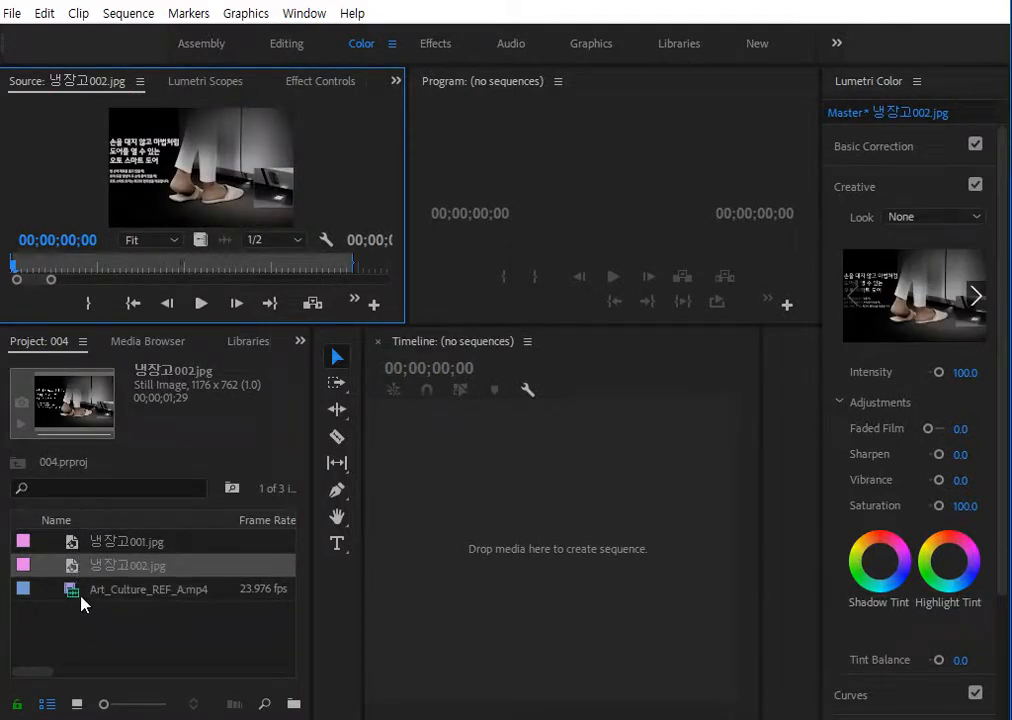
{"action": "left_click", "coordinate": [76, 596]}
{"action": "double_click", "coordinate": [74, 597]}
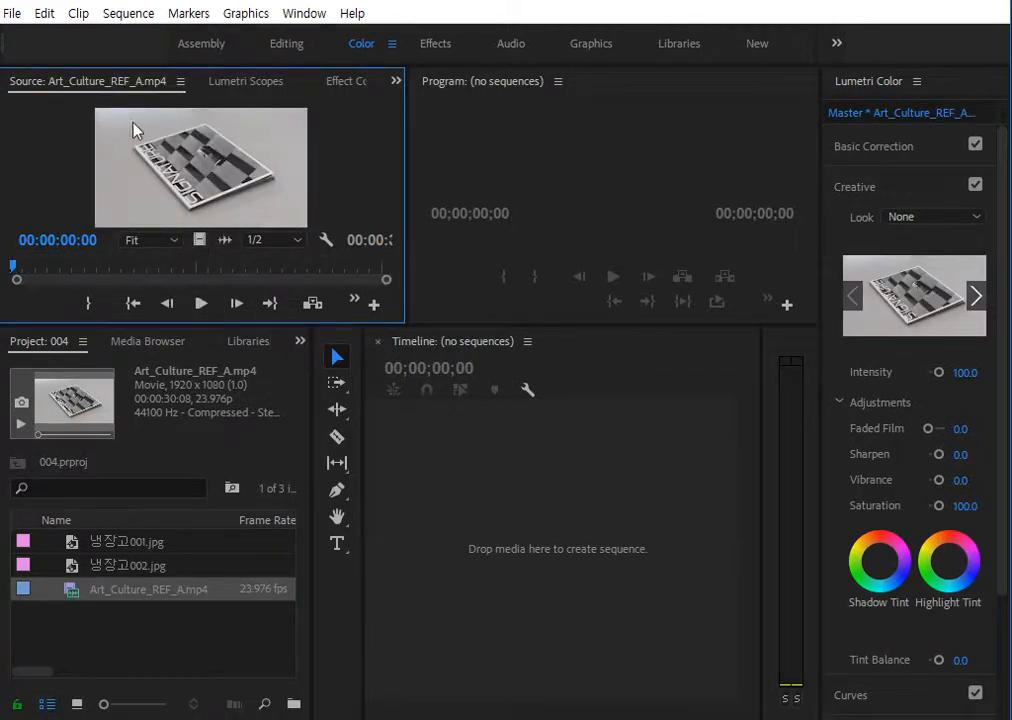
{"action": "left_click", "coordinate": [201, 304]}
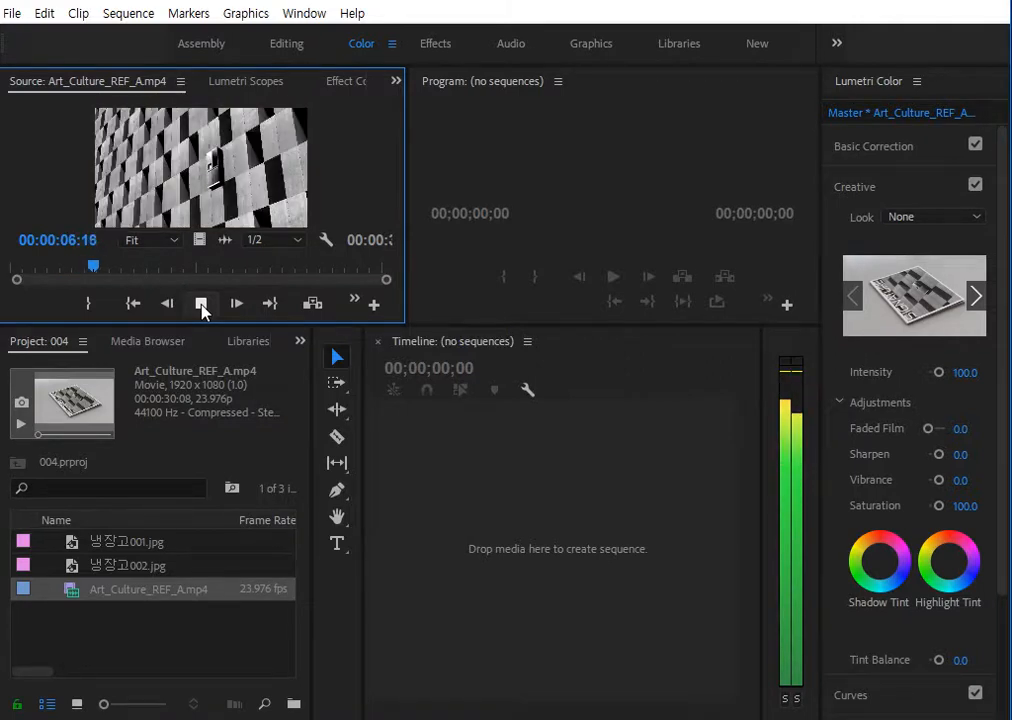
{"action": "left_click", "coordinate": [201, 304]}
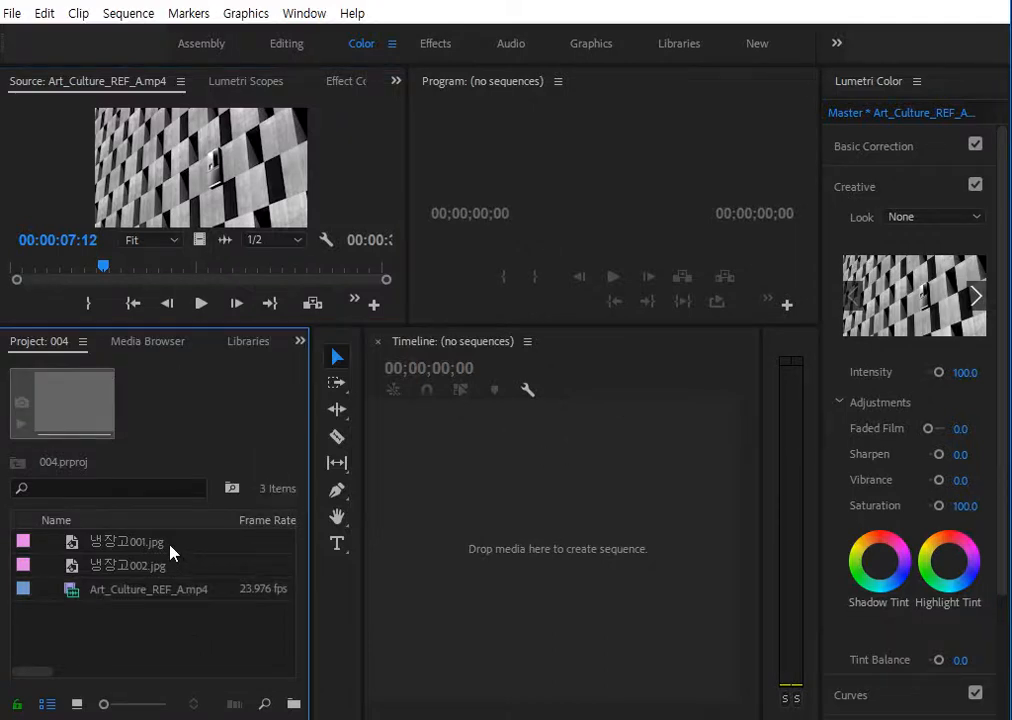
Create a sequence from Art_Culture_REF_A.mp4 by placing the video in the empty timeline
{"action": "left_click", "coordinate": [145, 565]}
{"action": "left_click", "coordinate": [93, 545]}
{"action": "left_click", "coordinate": [93, 567]}
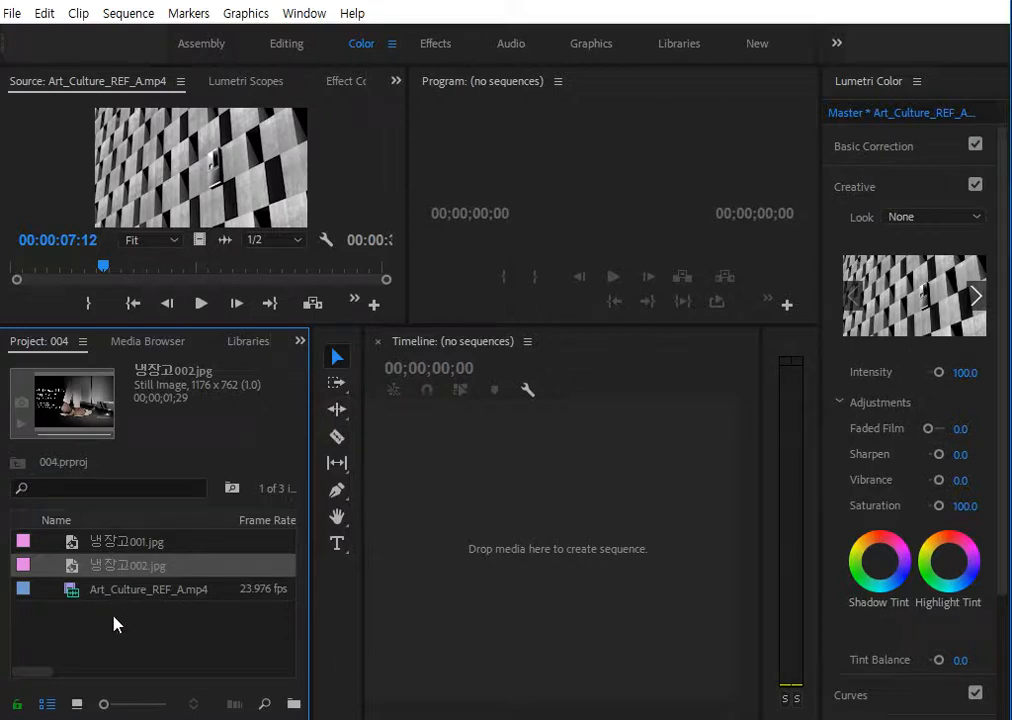
{"action": "left_click", "coordinate": [83, 592]}
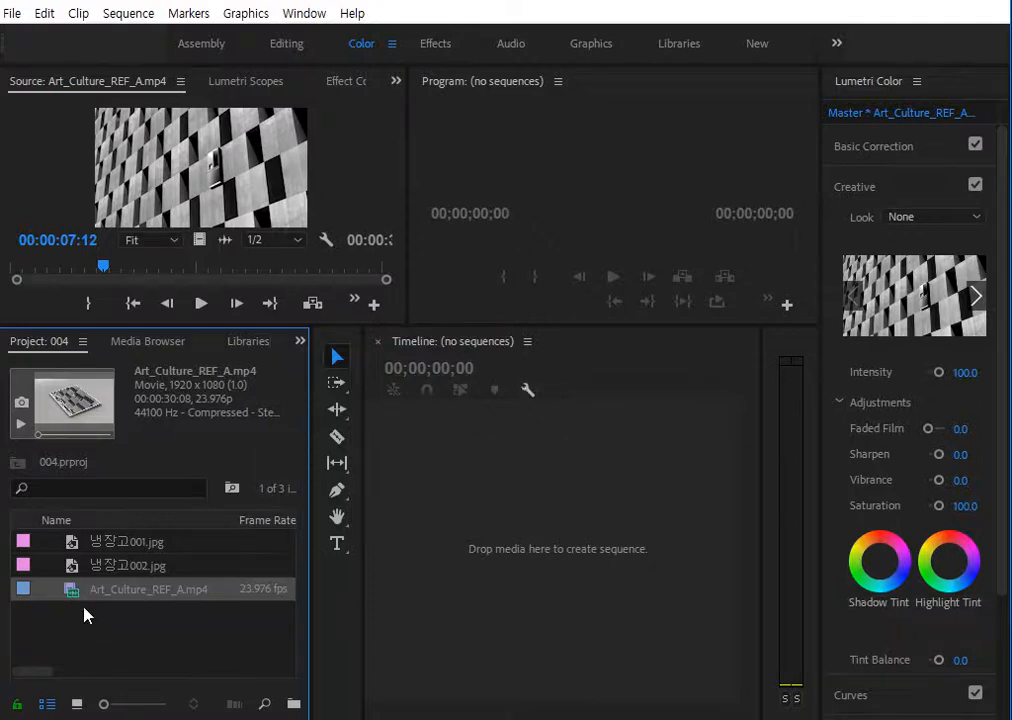
{"action": "left_click_drag", "start_coordinate": [75, 595], "coordinate": [413, 562]}
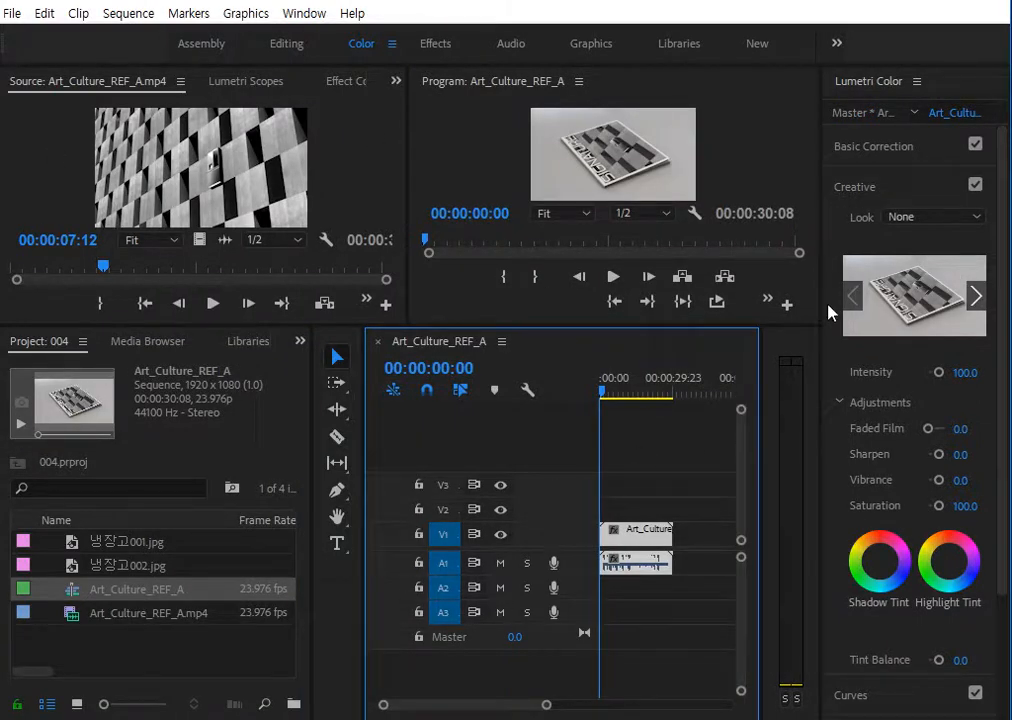
Widen the program monitor and timeline by narrowing the Lumetri Color, audio meter and project areas
{"action": "left_click_drag", "start_coordinate": [828, 313], "coordinate": [1004, 295]}
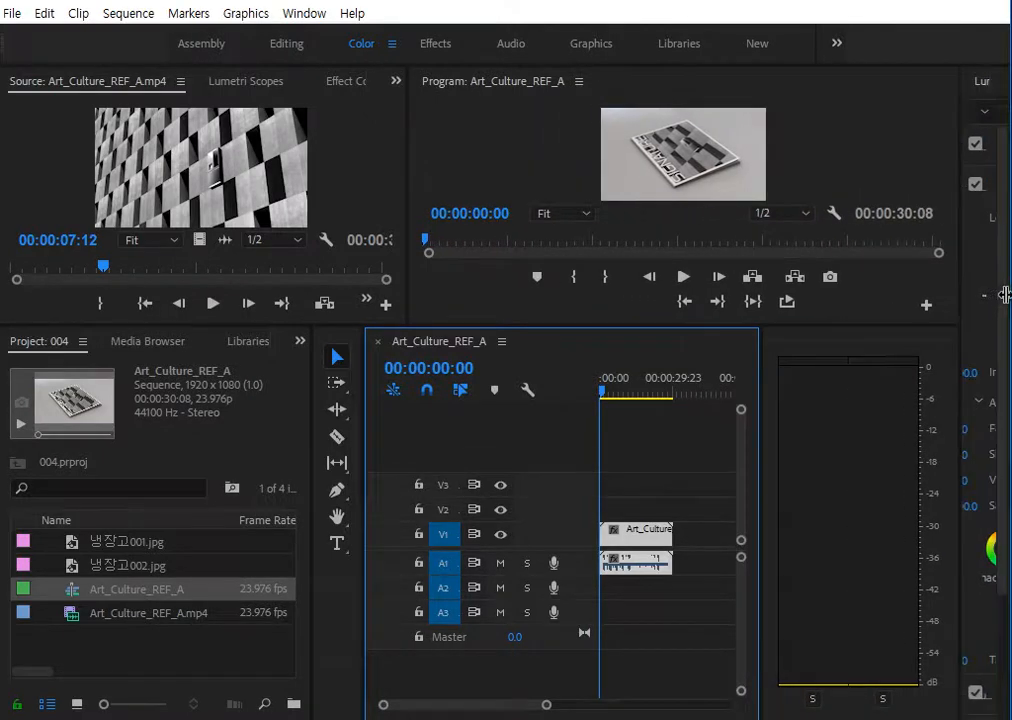
{"action": "left_click_drag", "start_coordinate": [755, 460], "coordinate": [922, 451]}
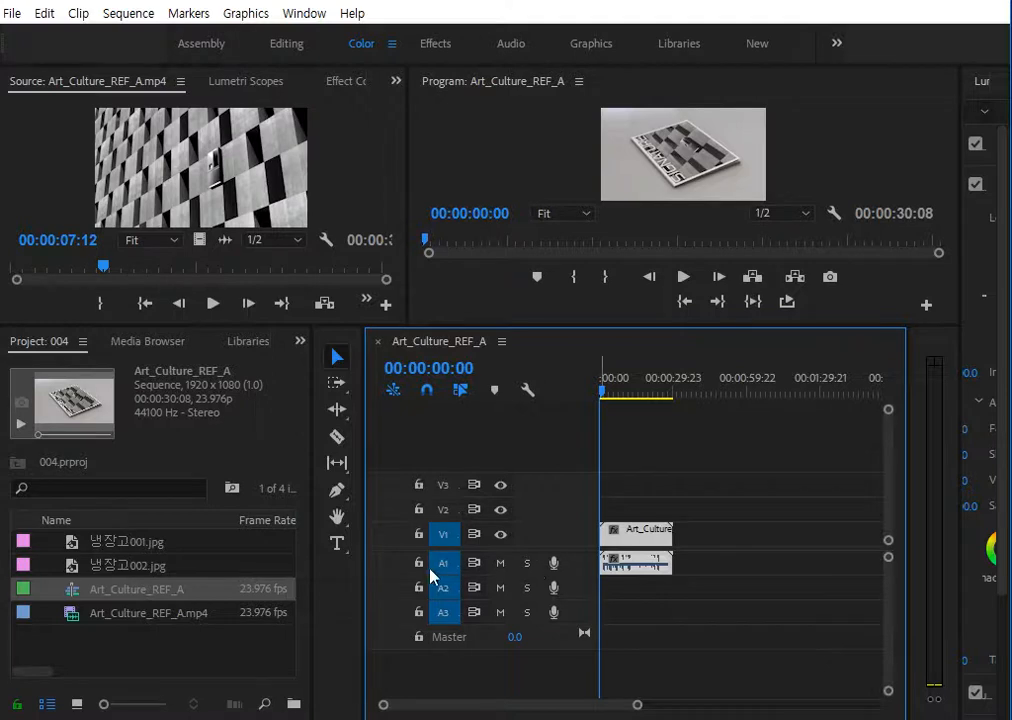
{"action": "left_click_drag", "start_coordinate": [371, 557], "coordinate": [268, 553]}
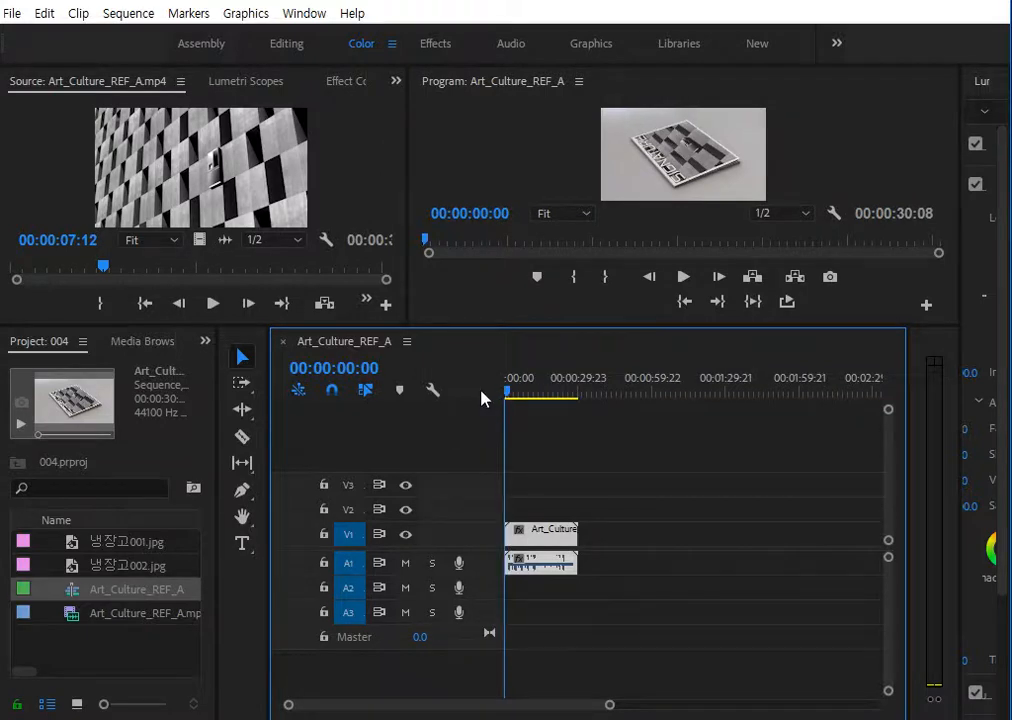
Play the first few seconds of the Art_Culture_REF_A sequence in the program monitor
{"action": "left_click", "coordinate": [682, 278]}
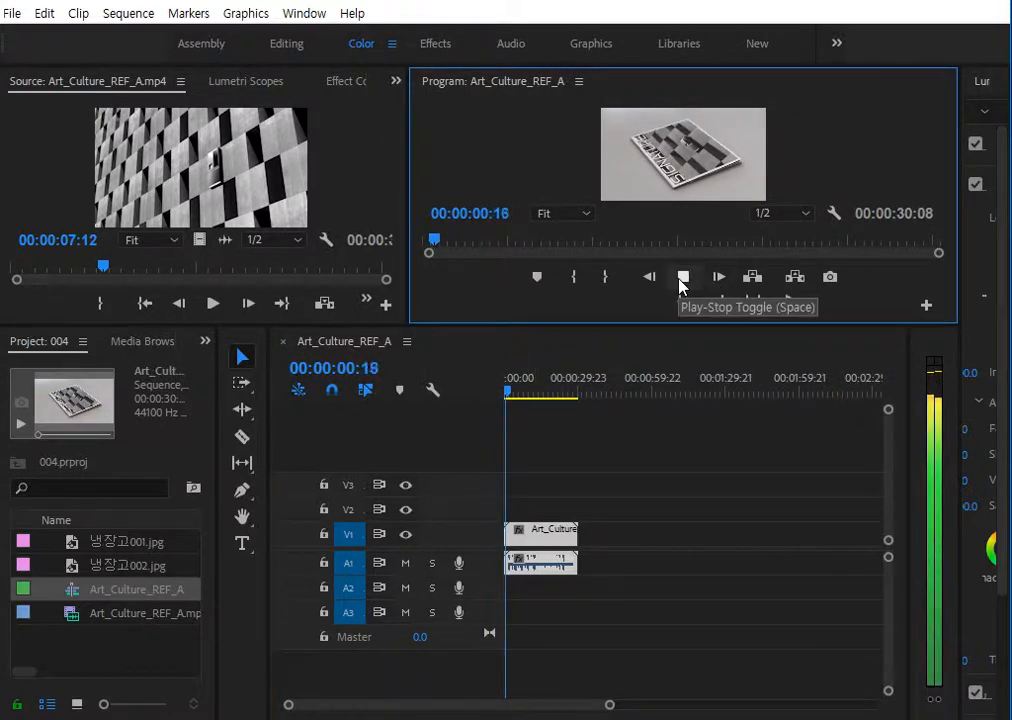
{"action": "left_click", "coordinate": [682, 278]}
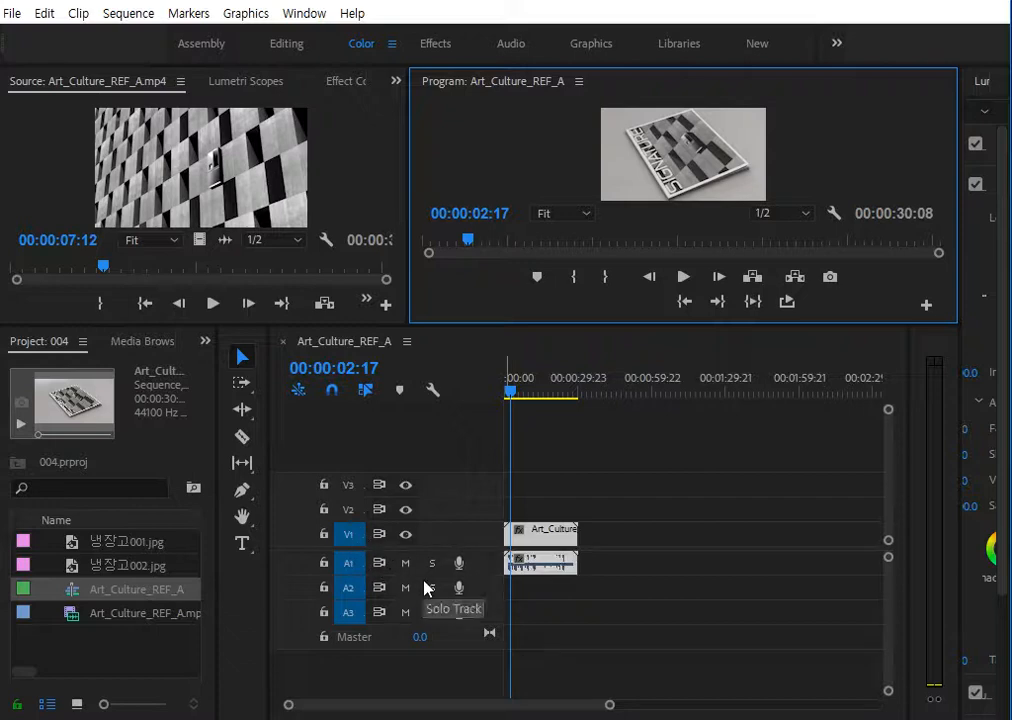
{"action": "key", "text": "ctrl+shift+s"}
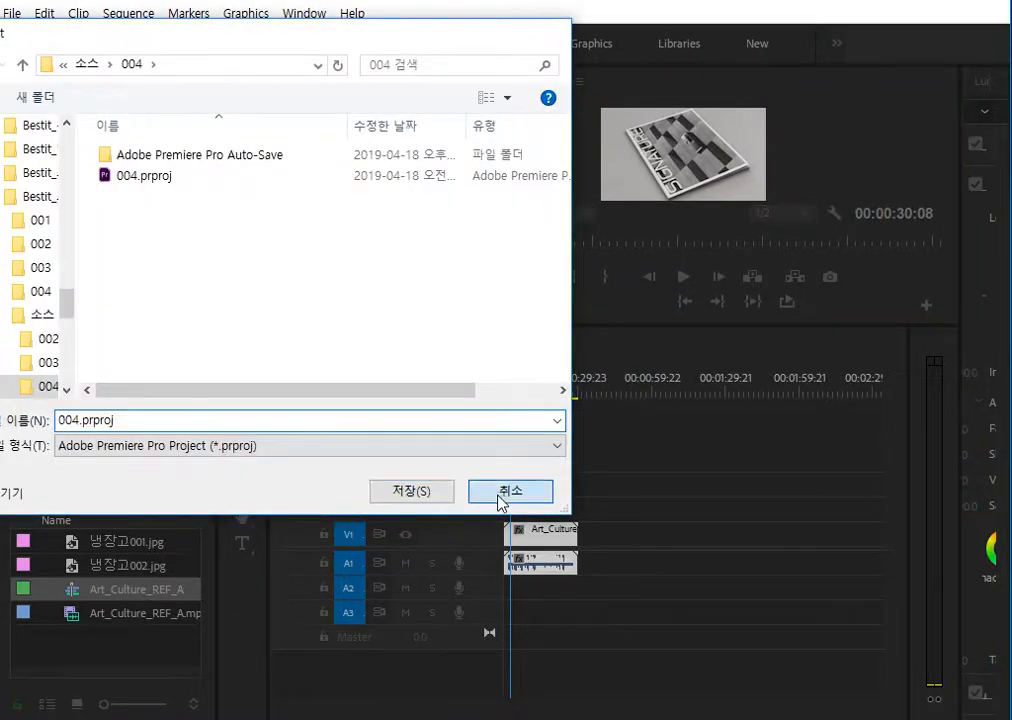
{"action": "left_click", "coordinate": [502, 497]}
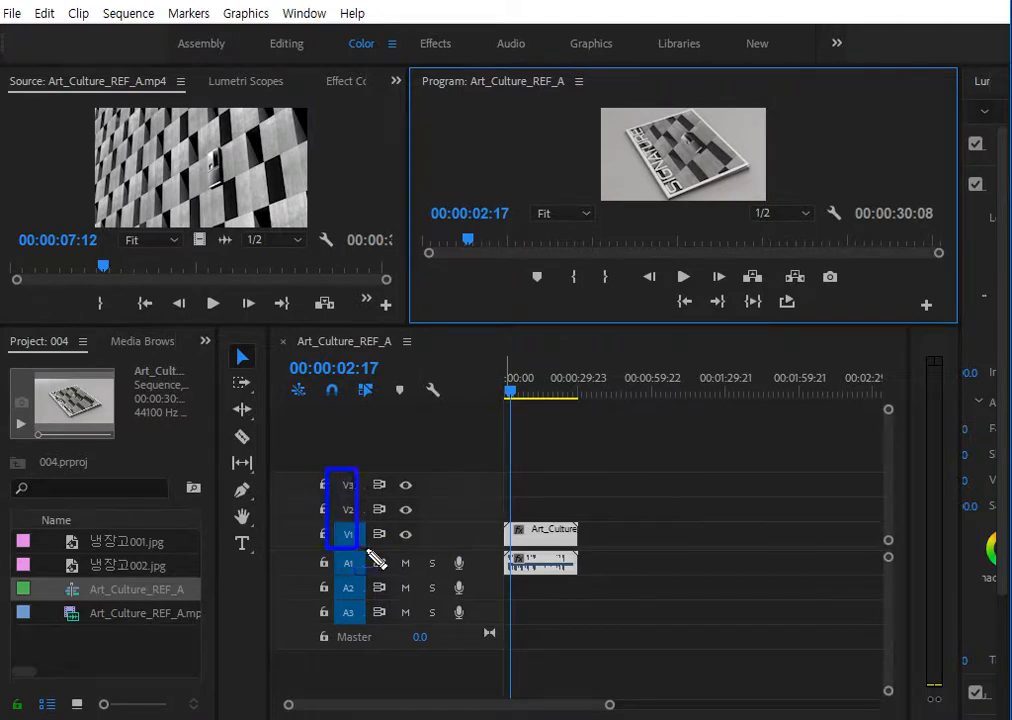
{"action": "mouse_move", "coordinate": [370, 550]}
{"action": "left_mouse_down"}
{"action": "mouse_move", "coordinate": [345, 621]}
{"action": "mouse_move", "coordinate": [330, 632]}
{"action": "left_mouse_up"}
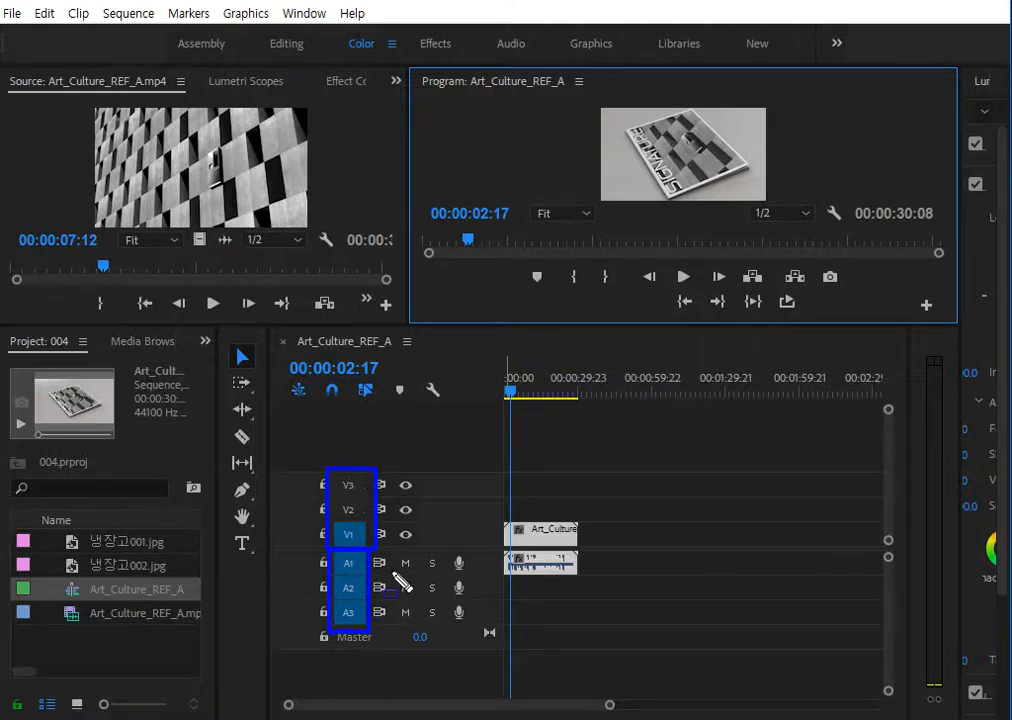
{"action": "key", "text": "Escape"}
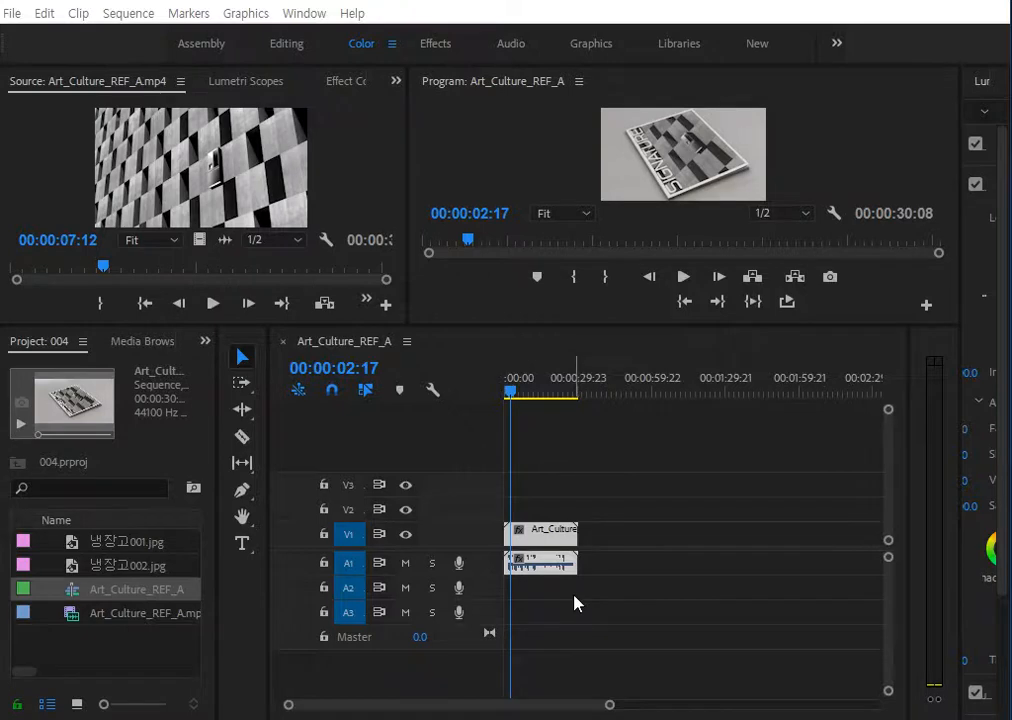
Place 냉장고002.jpg on video track V2 above the video clip, starting at about 20 seconds
{"action": "left_click", "coordinate": [529, 623]}
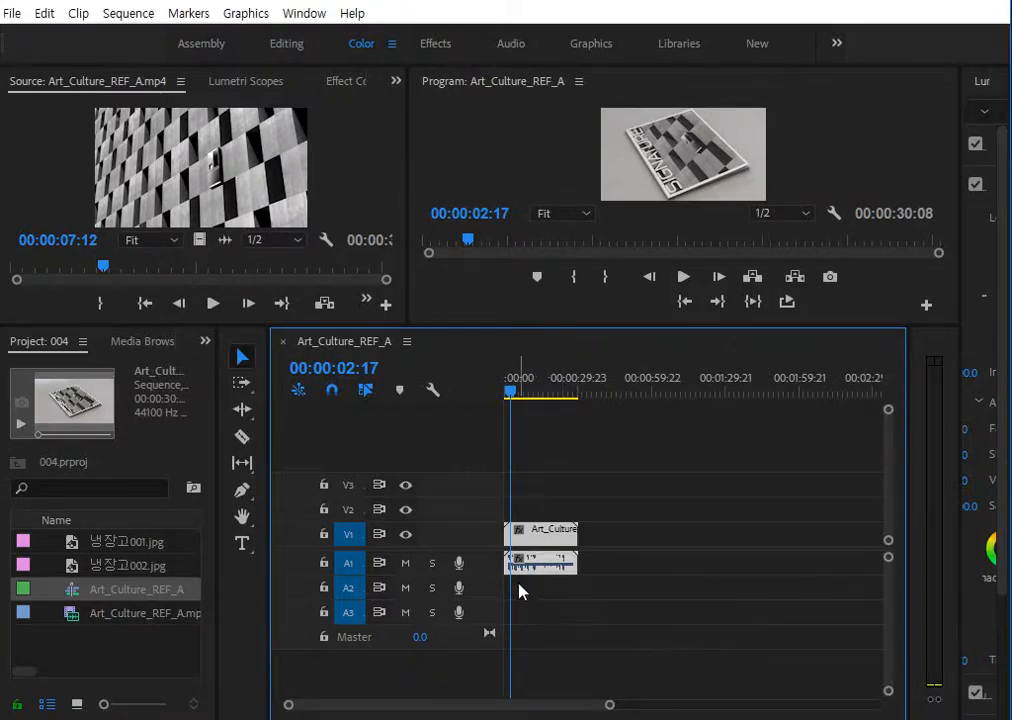
{"action": "left_click", "coordinate": [80, 568]}
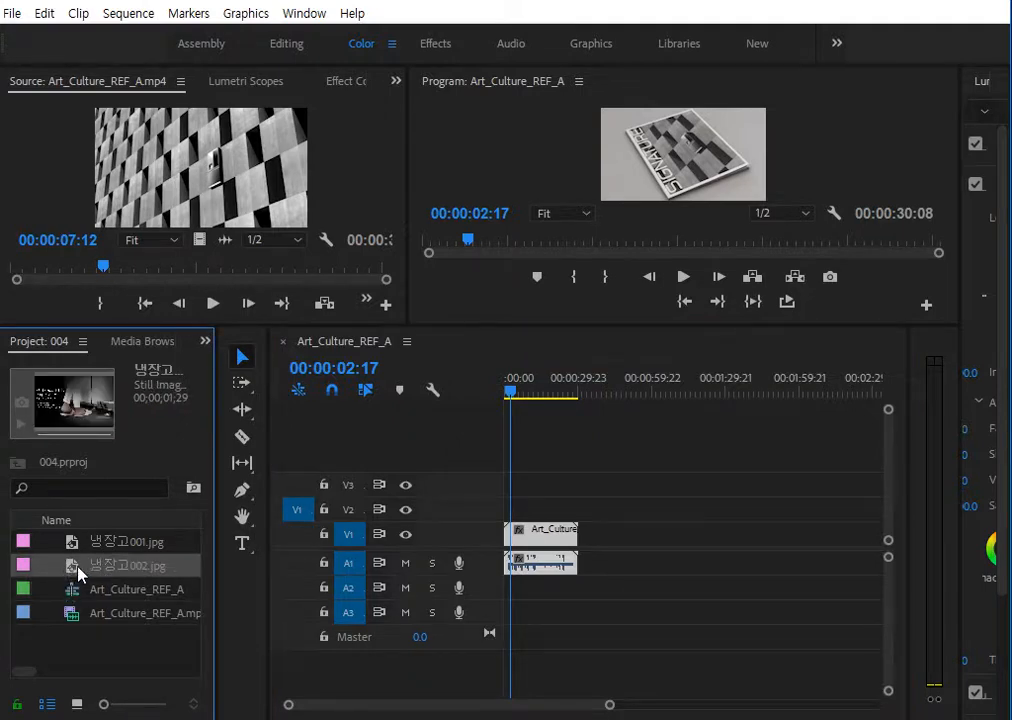
{"action": "left_click_drag", "start_coordinate": [73, 568], "coordinate": [556, 512]}
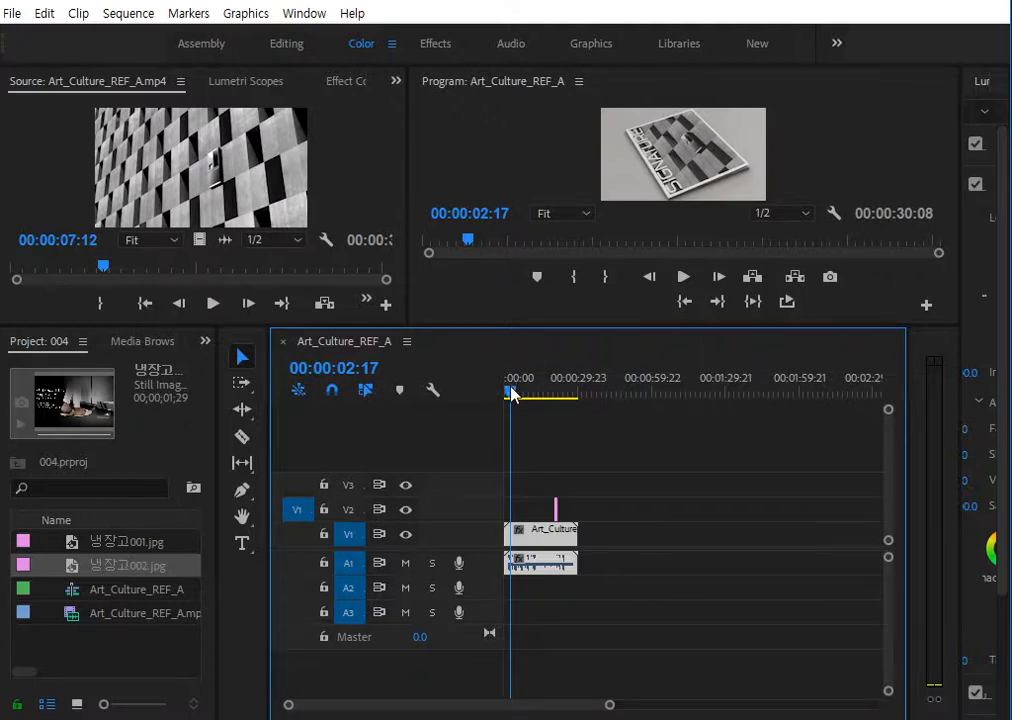
Play the sequence from a few seconds before the still image on V2 until the image is on screen
{"action": "left_click_drag", "start_coordinate": [511, 391], "coordinate": [551, 391]}
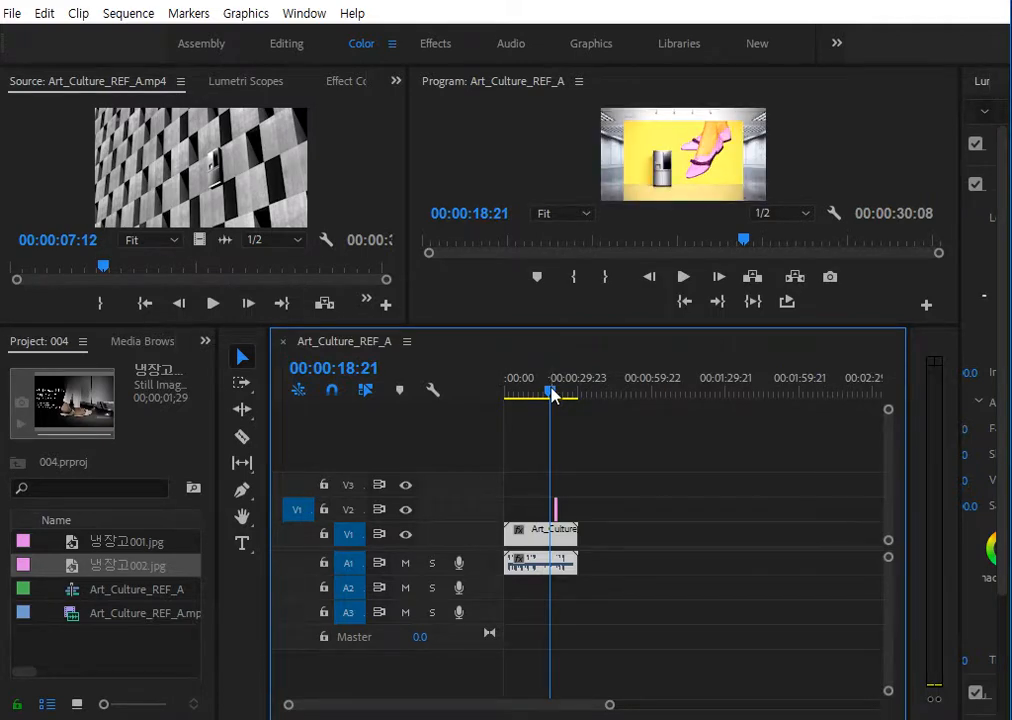
{"action": "left_click_drag", "start_coordinate": [551, 393], "coordinate": [546, 396]}
{"action": "left_click", "coordinate": [683, 277]}
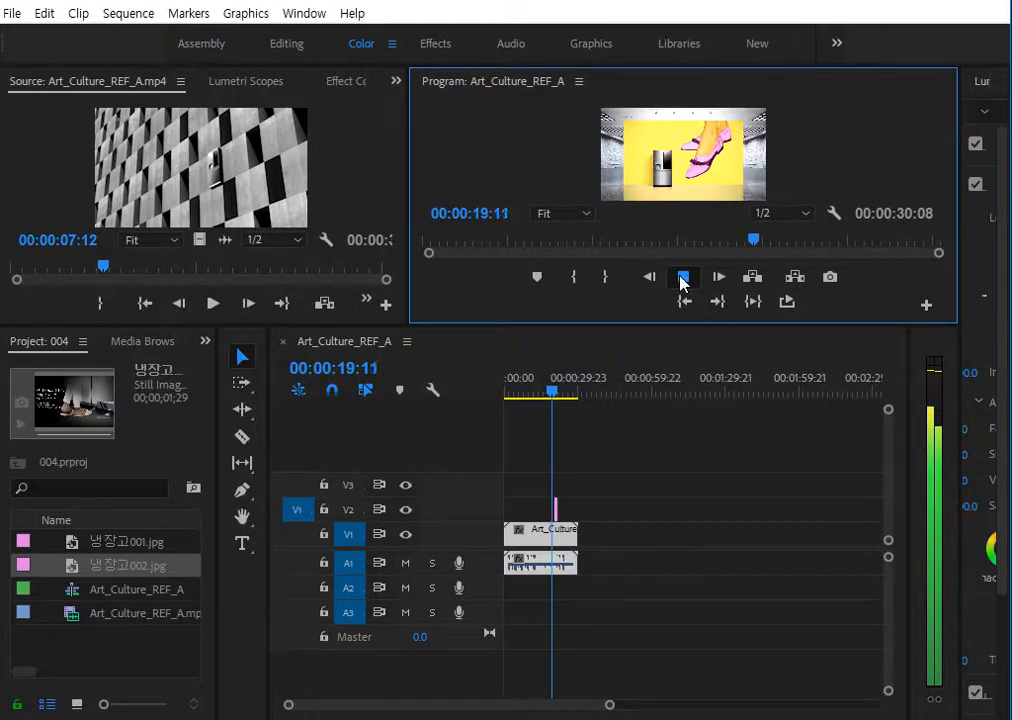
{"action": "left_click", "coordinate": [683, 277]}
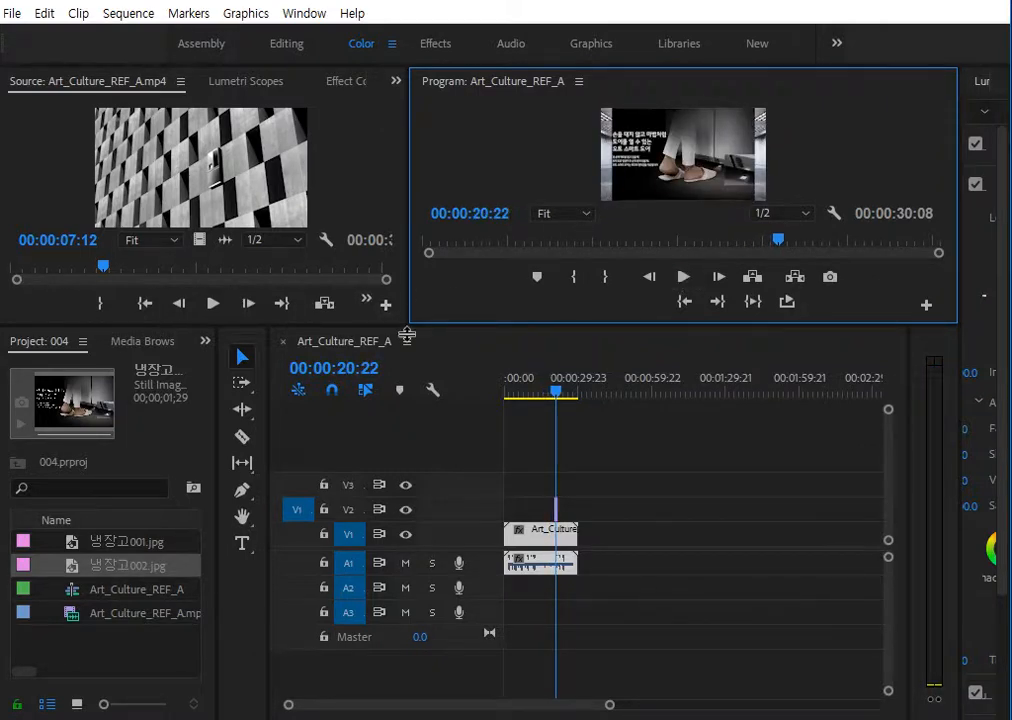
Enlarge the source and program monitors and set the playhead to 00:00:20:12, where the still image starts
{"action": "left_click_drag", "start_coordinate": [407, 330], "coordinate": [385, 572]}
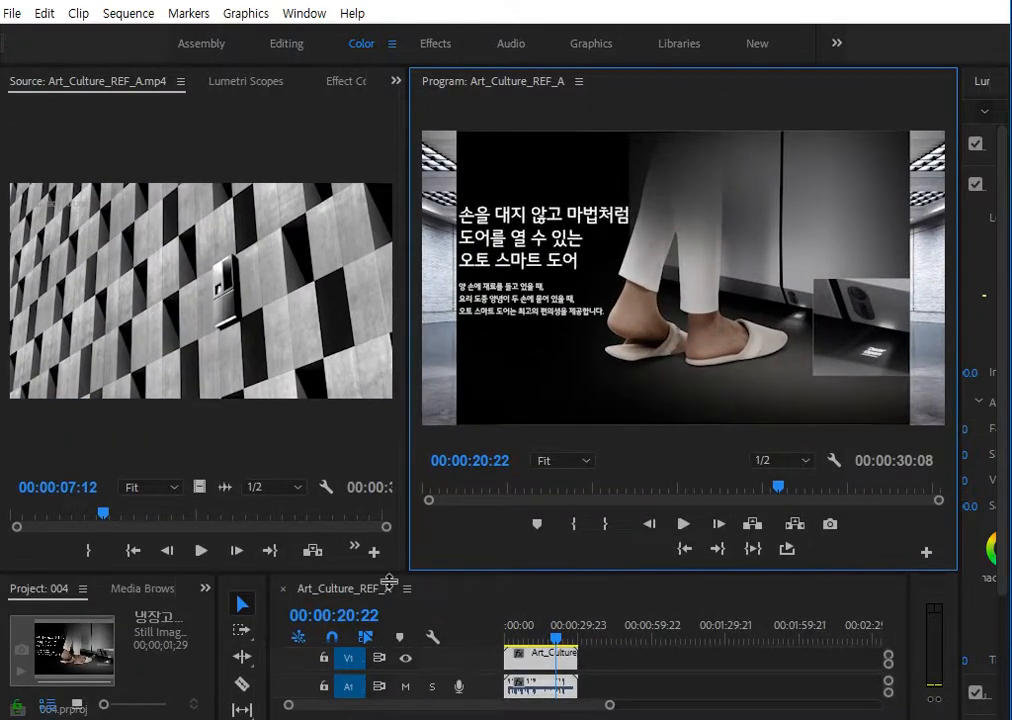
{"action": "left_click", "coordinate": [529, 639]}
{"action": "left_click_drag", "start_coordinate": [531, 639], "coordinate": [556, 643]}
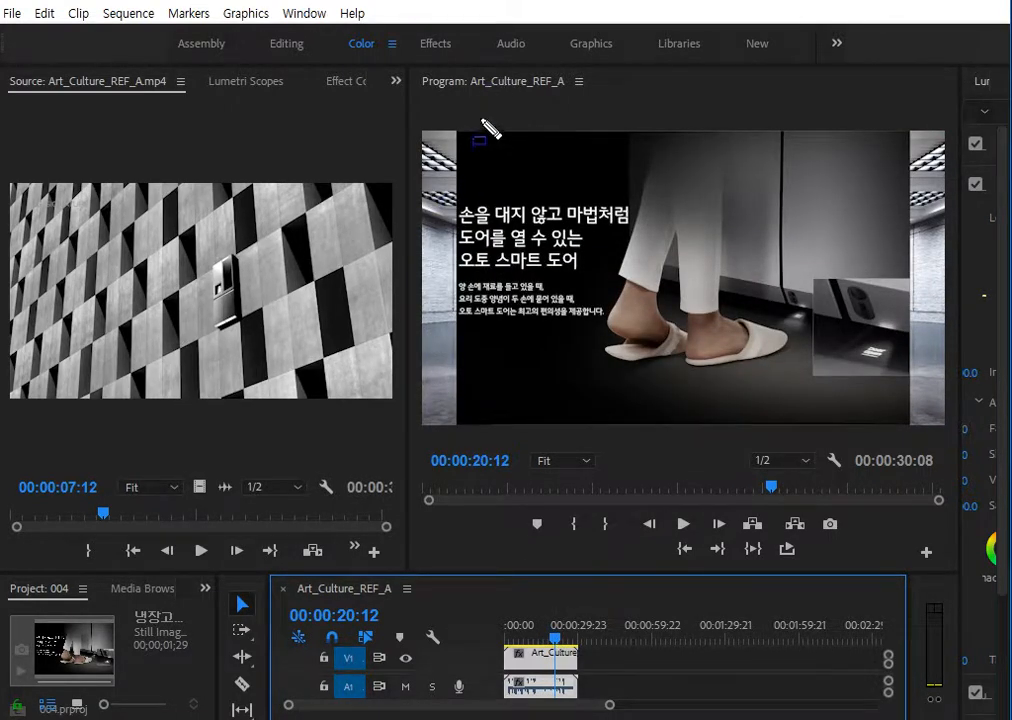
{"action": "left_click_drag", "start_coordinate": [474, 103], "coordinate": [413, 447]}
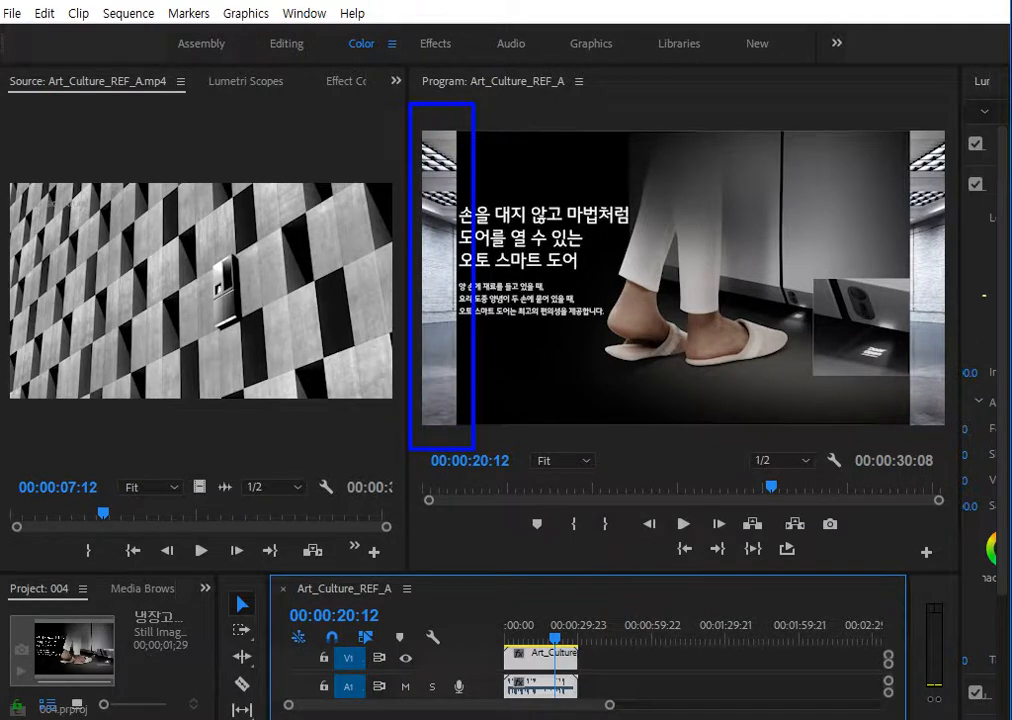
{"action": "mouse_move", "coordinate": [516, 172]}
{"action": "left_mouse_down"}
{"action": "mouse_move", "coordinate": [802, 332]}
{"action": "mouse_move", "coordinate": [847, 379]}
{"action": "left_mouse_up"}
{"action": "key", "text": "Escape"}
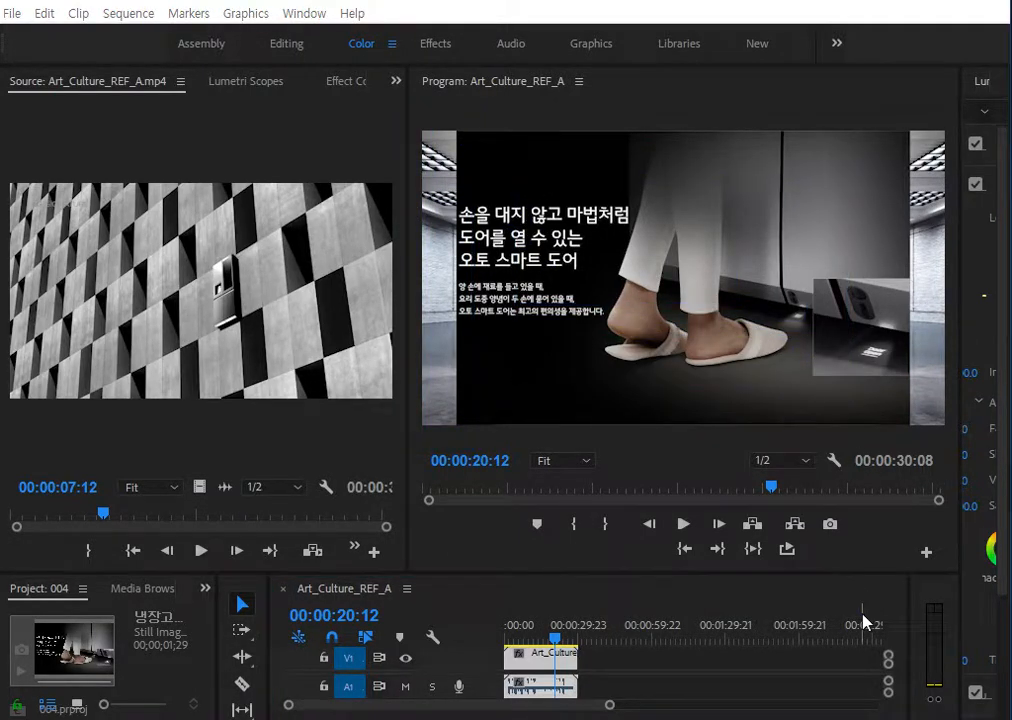
Increase the timeline's height so that all video and audio tracks fit, reducing the monitors above
{"action": "left_click_drag", "start_coordinate": [827, 577], "coordinate": [825, 435]}
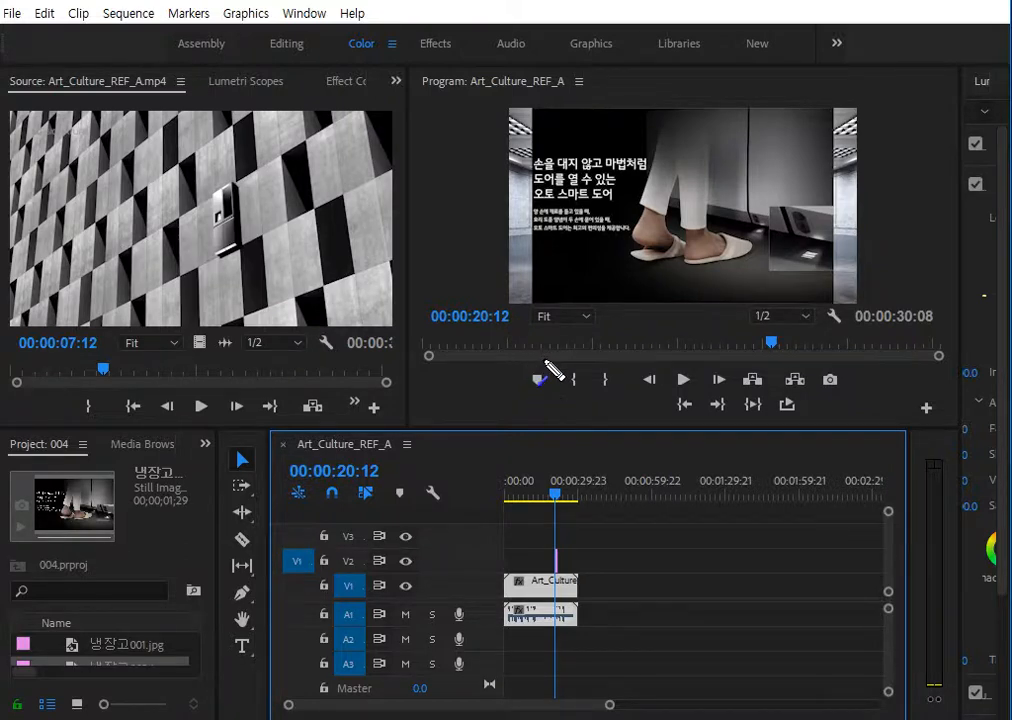
{"action": "left_click_drag", "start_coordinate": [545, 330], "coordinate": [545, 490]}
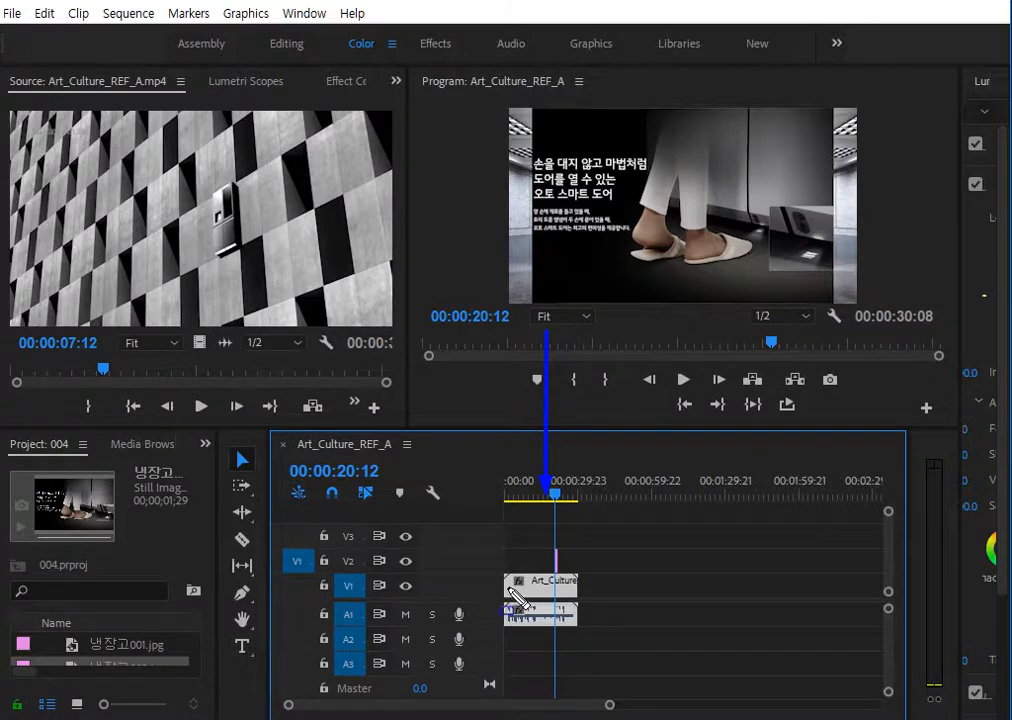
{"action": "left_click_drag", "start_coordinate": [499, 577], "coordinate": [578, 602]}
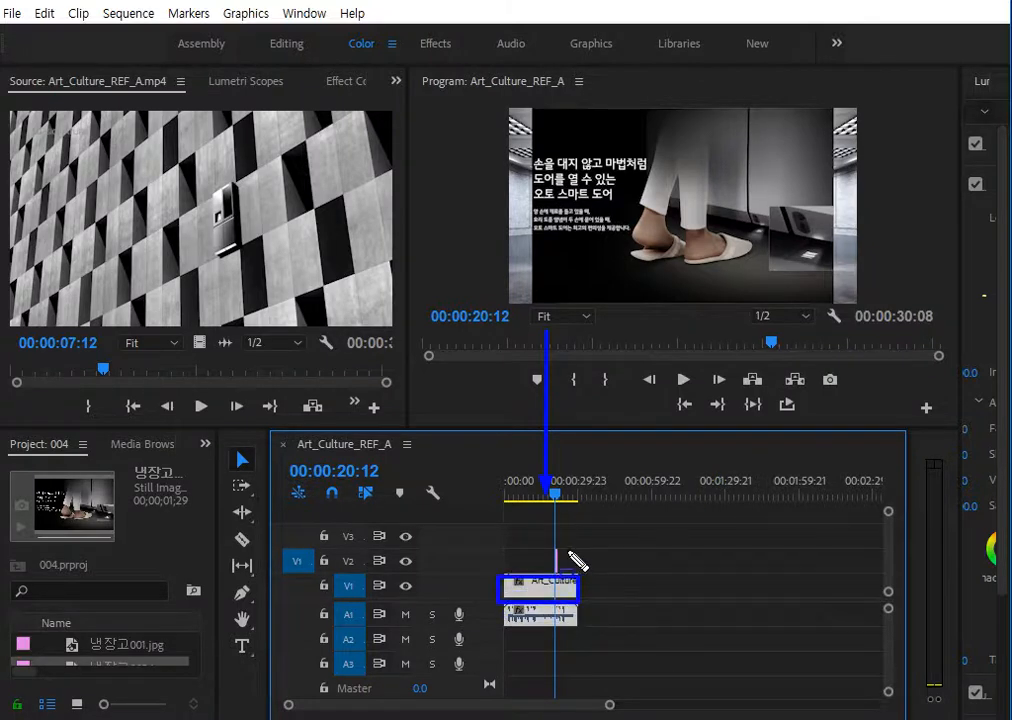
{"action": "left_click_drag", "start_coordinate": [555, 549], "coordinate": [555, 574]}
{"action": "left_click_drag", "start_coordinate": [548, 527], "coordinate": [566, 546]}
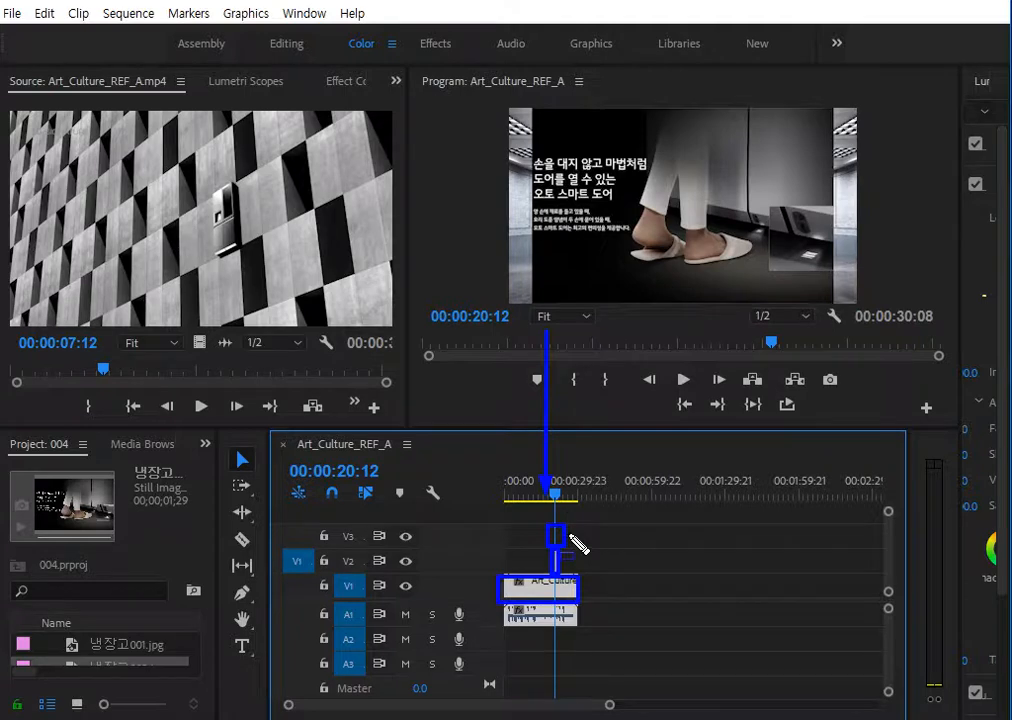
{"action": "left_click_drag", "start_coordinate": [563, 560], "coordinate": [670, 420]}
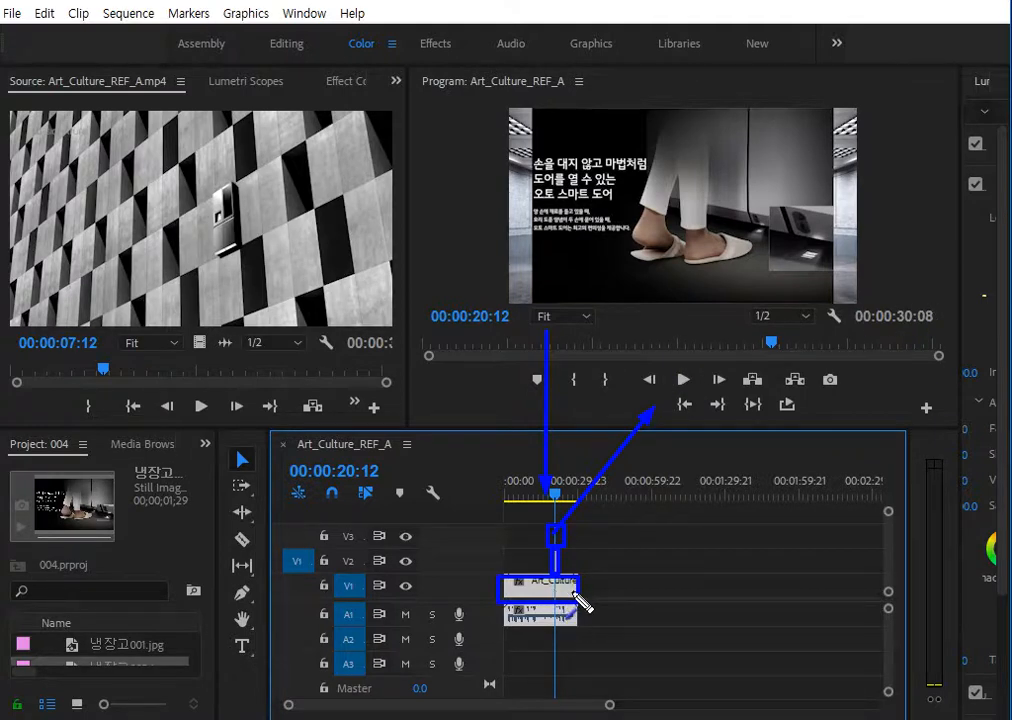
{"action": "key", "text": "Escape"}
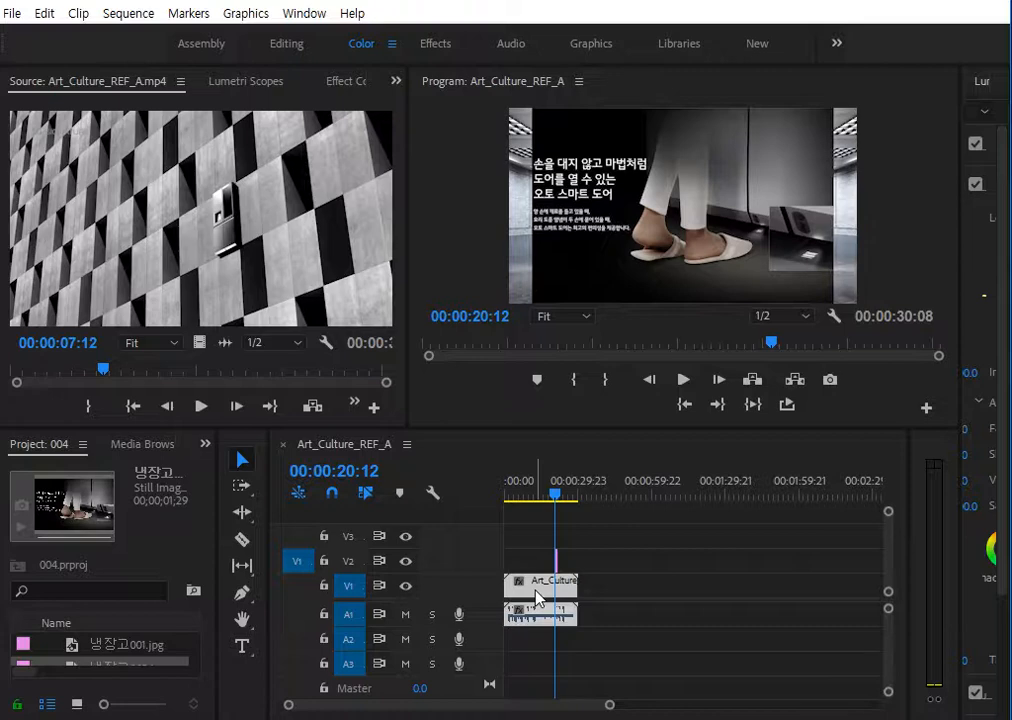
Delete the Art_Culture_REF_A clip with its audio from tracks V1 and A1, keeping the still image on V2
{"action": "left_click_drag", "start_coordinate": [536, 598], "coordinate": [144, 642]}
{"action": "key", "text": "Delete"}
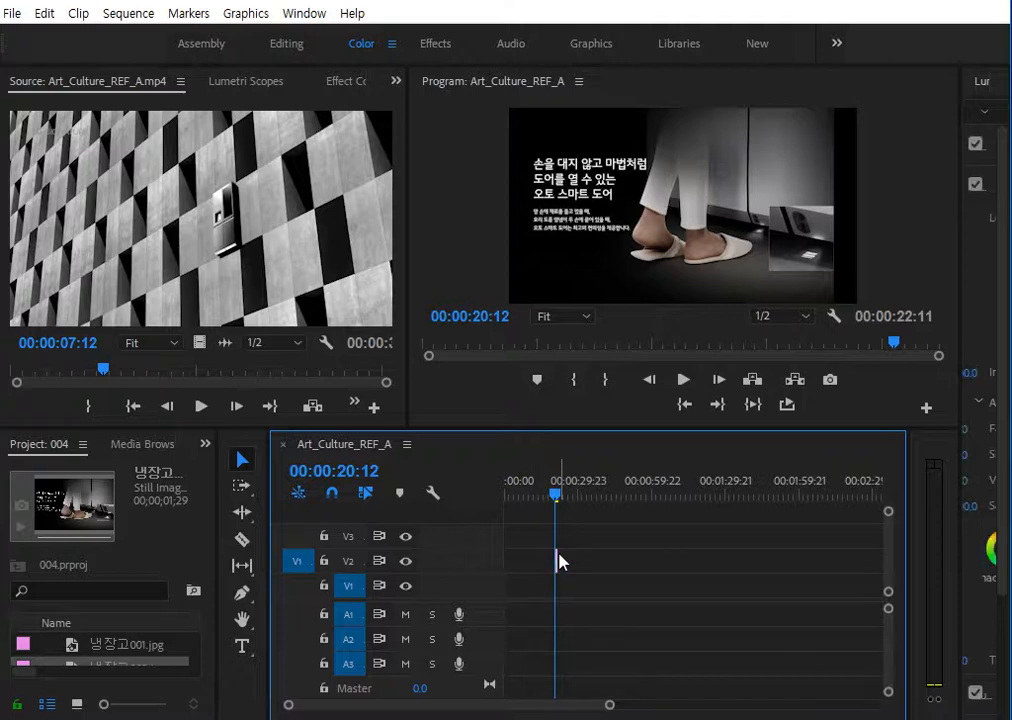
Delete the still image from track V2 to empty the sequence, and widen the project bin
{"action": "left_click", "coordinate": [557, 561]}
{"action": "key", "text": "Delete"}
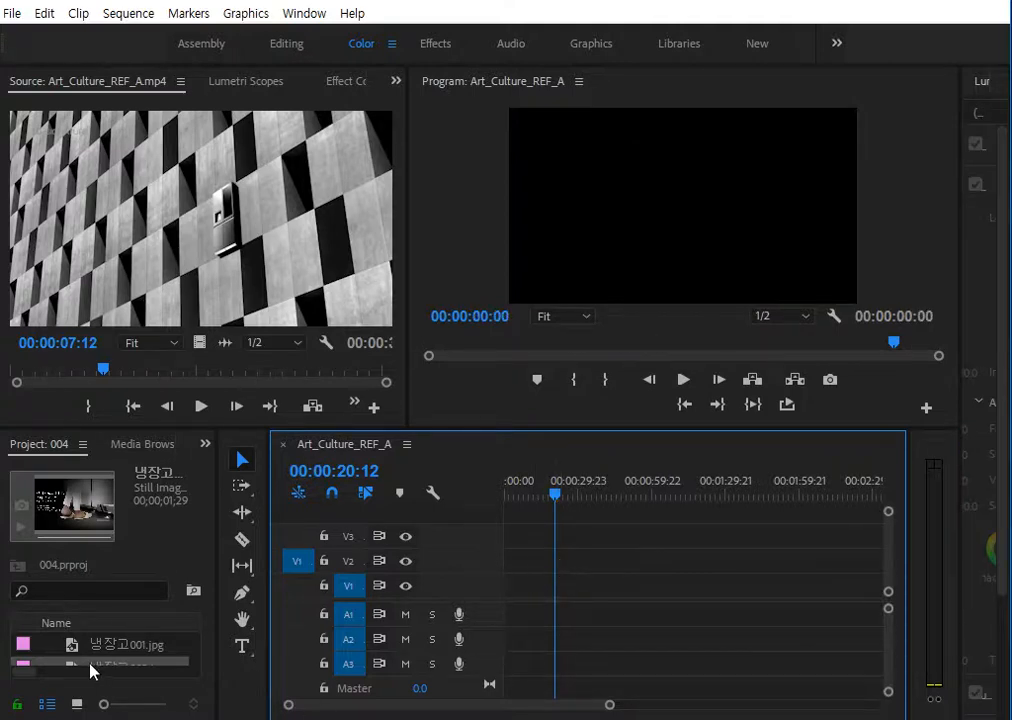
{"action": "left_click", "coordinate": [87, 648]}
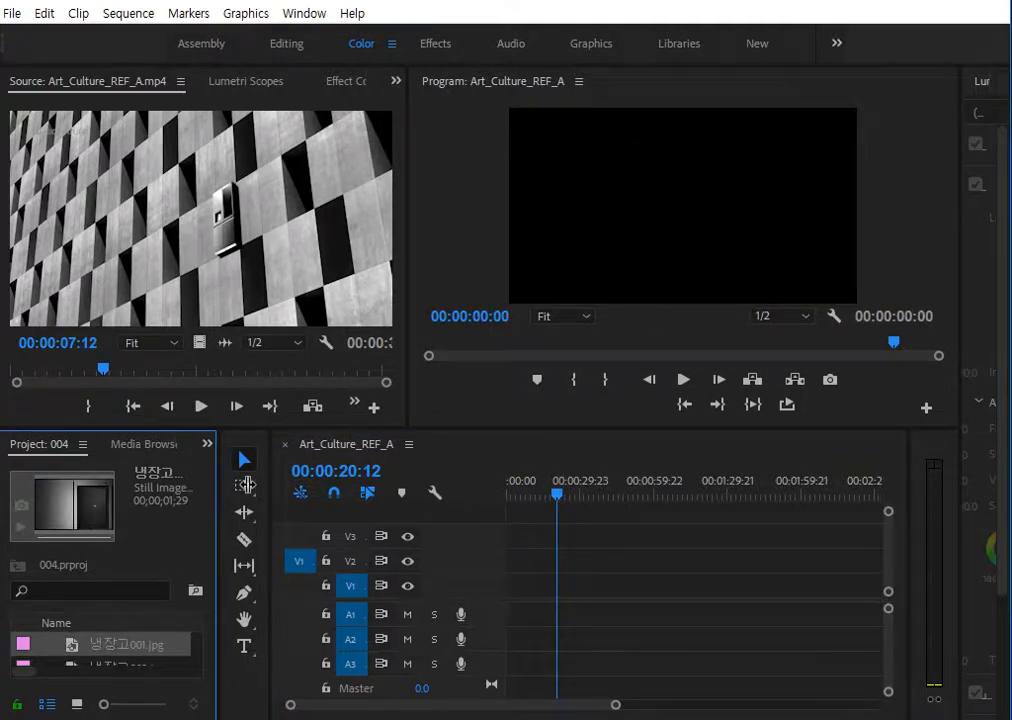
{"action": "left_click_drag", "start_coordinate": [245, 484], "coordinate": [247, 484]}
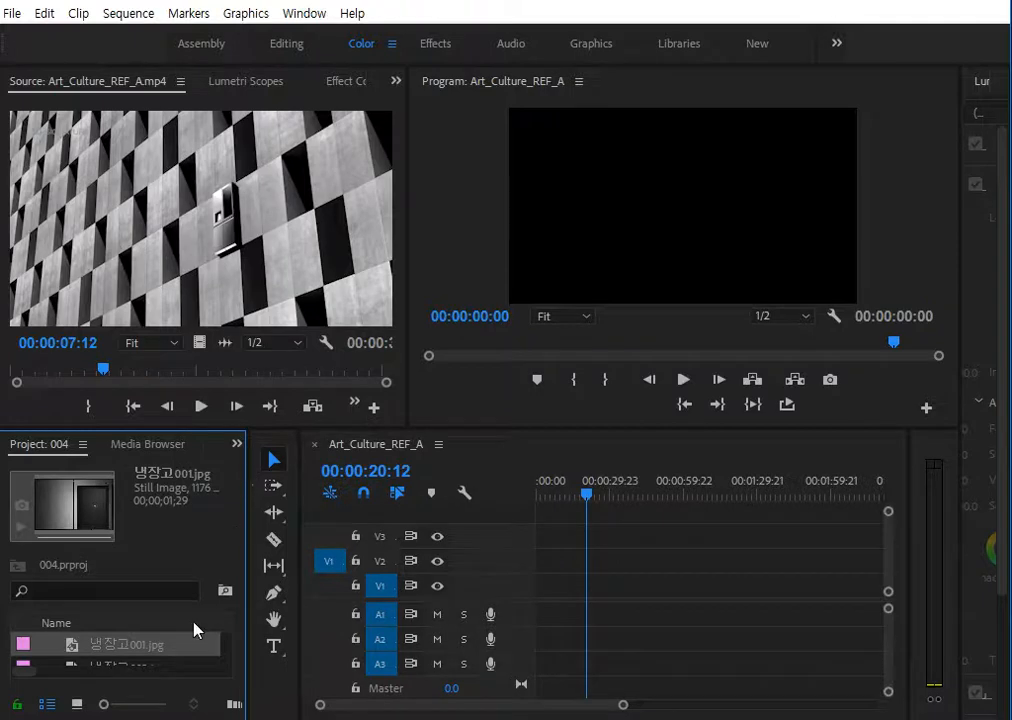
Try to place the Art_Culture_REF_A sequence from the project onto its own timeline tracks
{"action": "left_click", "coordinate": [159, 663]}
{"action": "key", "text": "Up"}
{"action": "key", "text": "Up"}
{"action": "key", "text": "Up"}
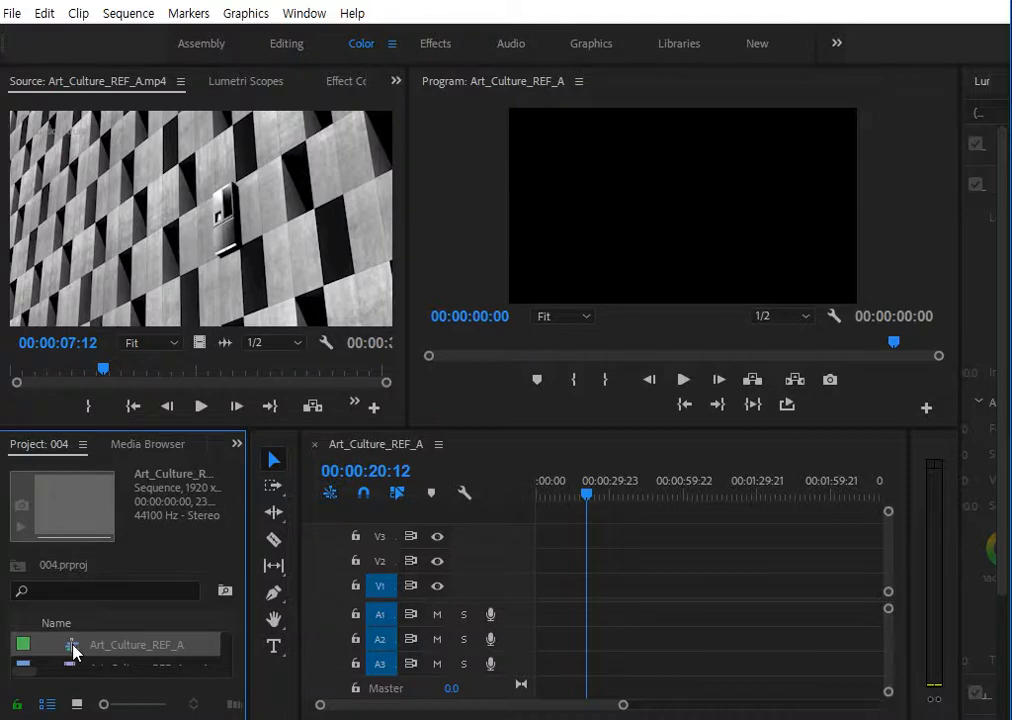
{"action": "left_click_drag", "start_coordinate": [73, 650], "coordinate": [551, 560]}
{"action": "left_click", "coordinate": [550, 561]}
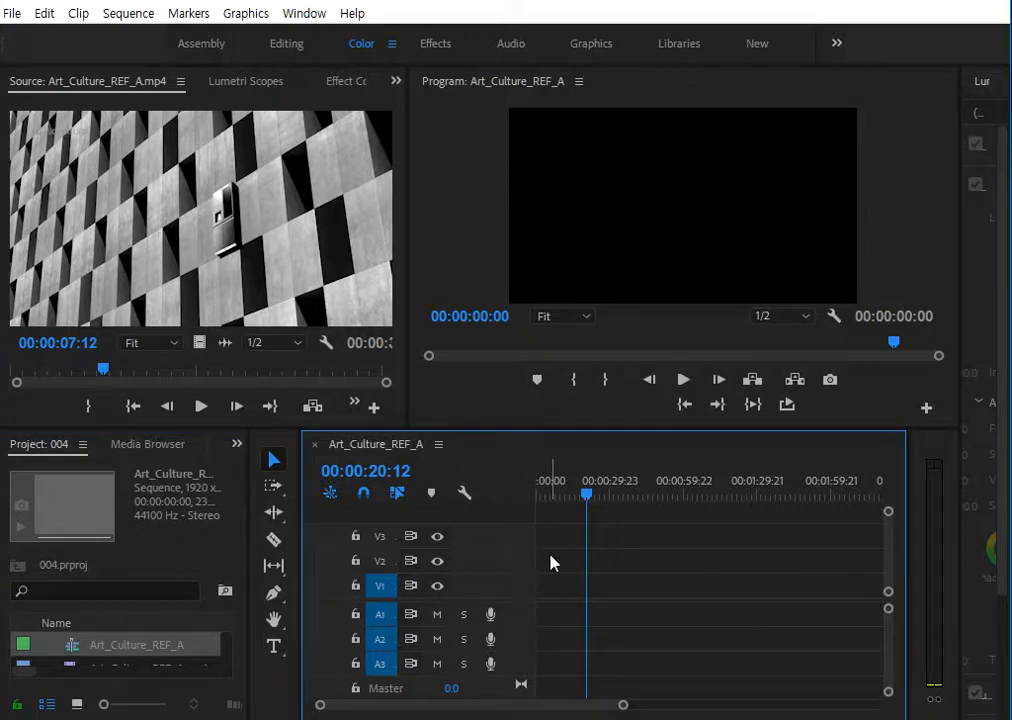
{"action": "left_click_drag", "start_coordinate": [70, 652], "coordinate": [553, 567]}
{"action": "left_click", "coordinate": [381, 561]}
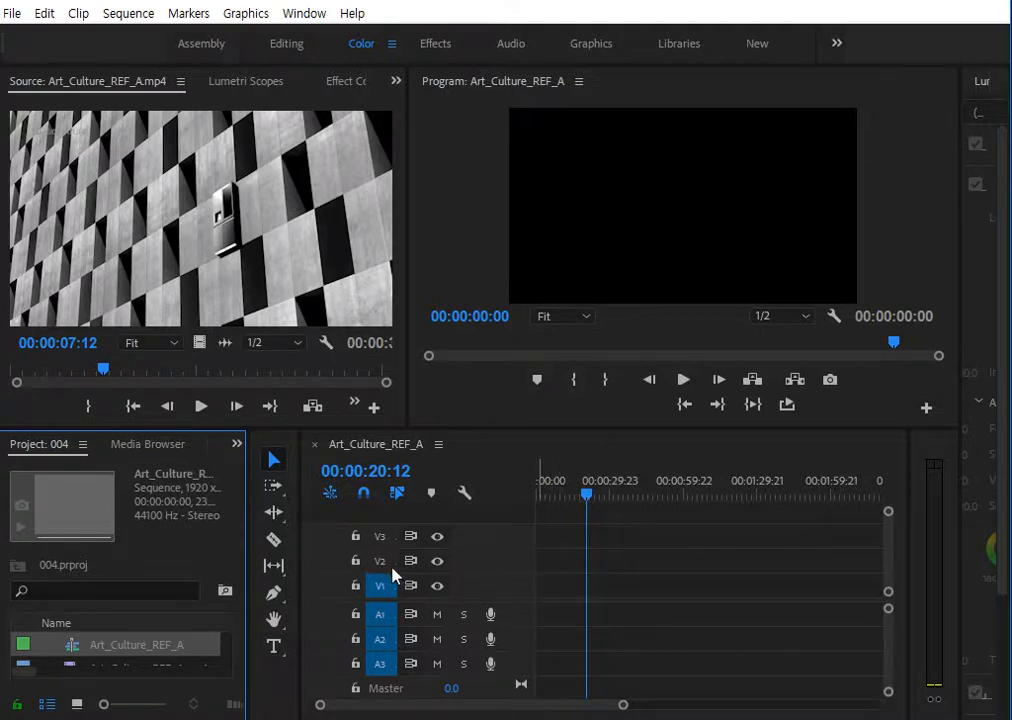
{"action": "left_click_drag", "start_coordinate": [68, 655], "coordinate": [563, 611]}
{"action": "left_click", "coordinate": [584, 707]}
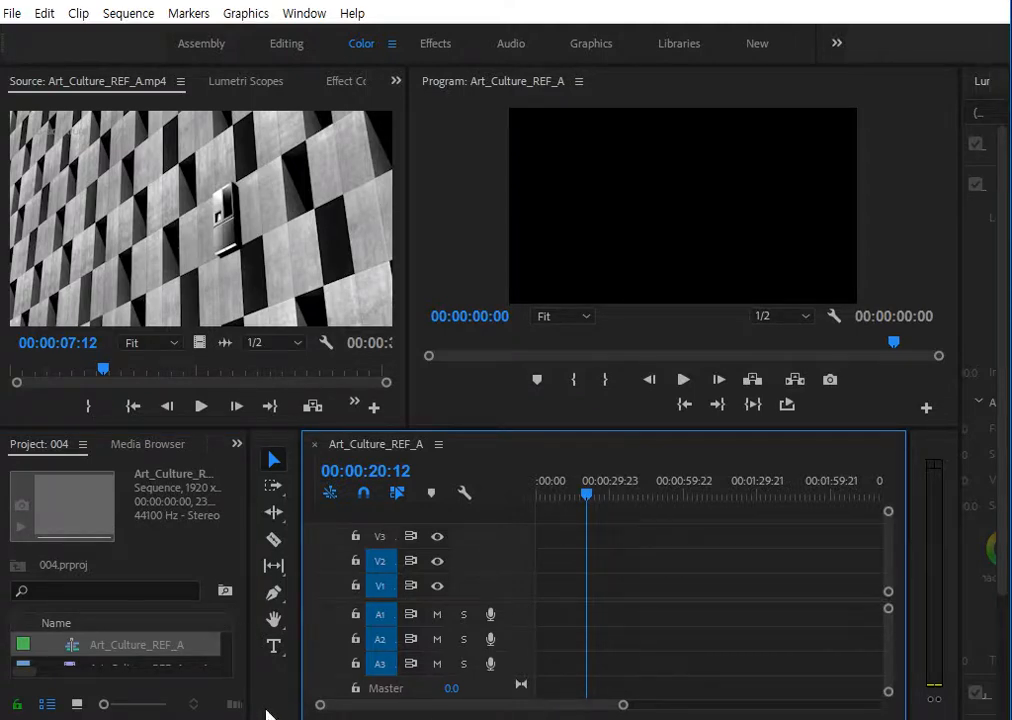
{"action": "left_click", "coordinate": [150, 652]}
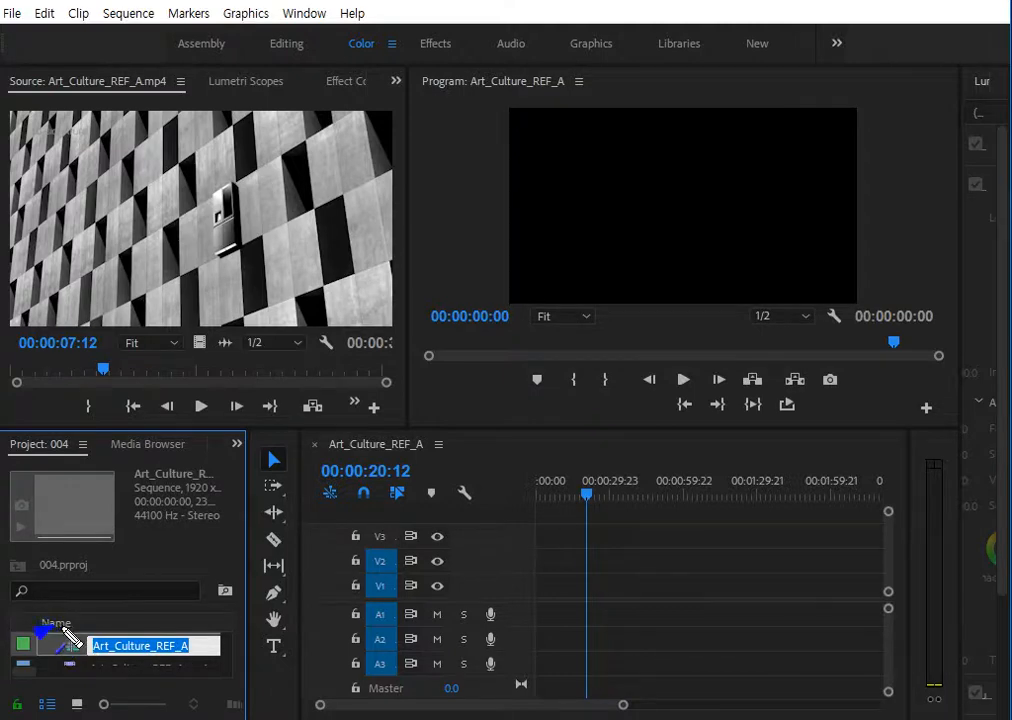
{"action": "mouse_move", "coordinate": [55, 632]}
{"action": "left_mouse_down"}
{"action": "mouse_move", "coordinate": [110, 668]}
{"action": "mouse_move", "coordinate": [102, 658]}
{"action": "left_mouse_up"}
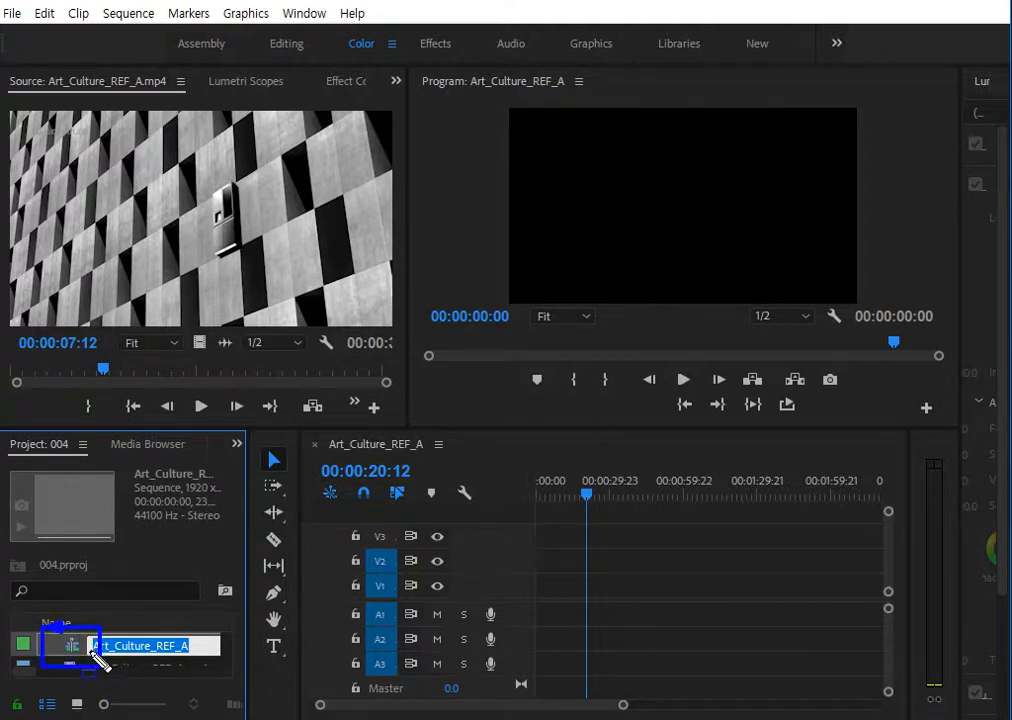
{"action": "key", "text": "Escape"}
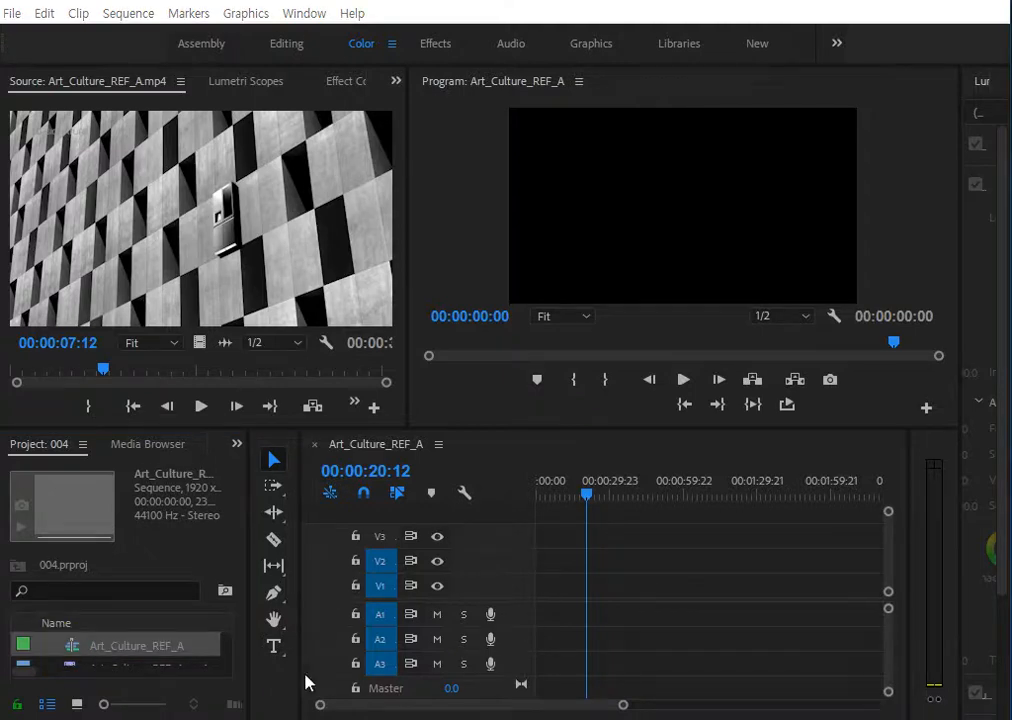
Place the Art_Culture_REF_A movie clip at the start of the sequence, with video on V2 and audio on A1
{"action": "left_click", "coordinate": [201, 660]}
{"action": "left_click", "coordinate": [100, 670]}
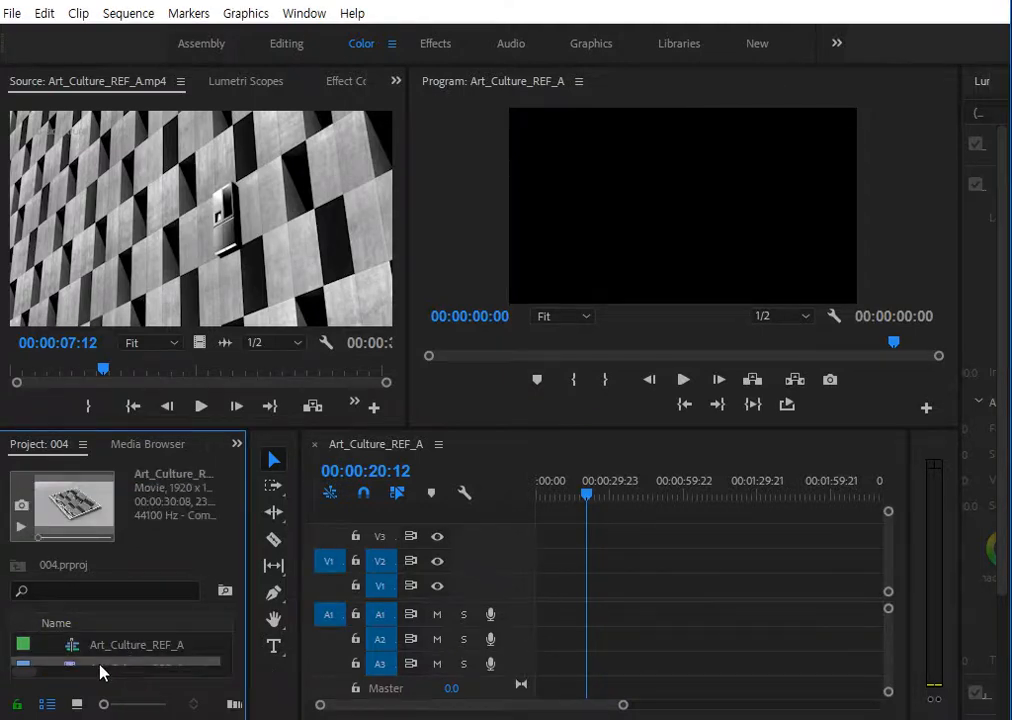
{"action": "left_click_drag", "start_coordinate": [68, 671], "coordinate": [521, 578]}
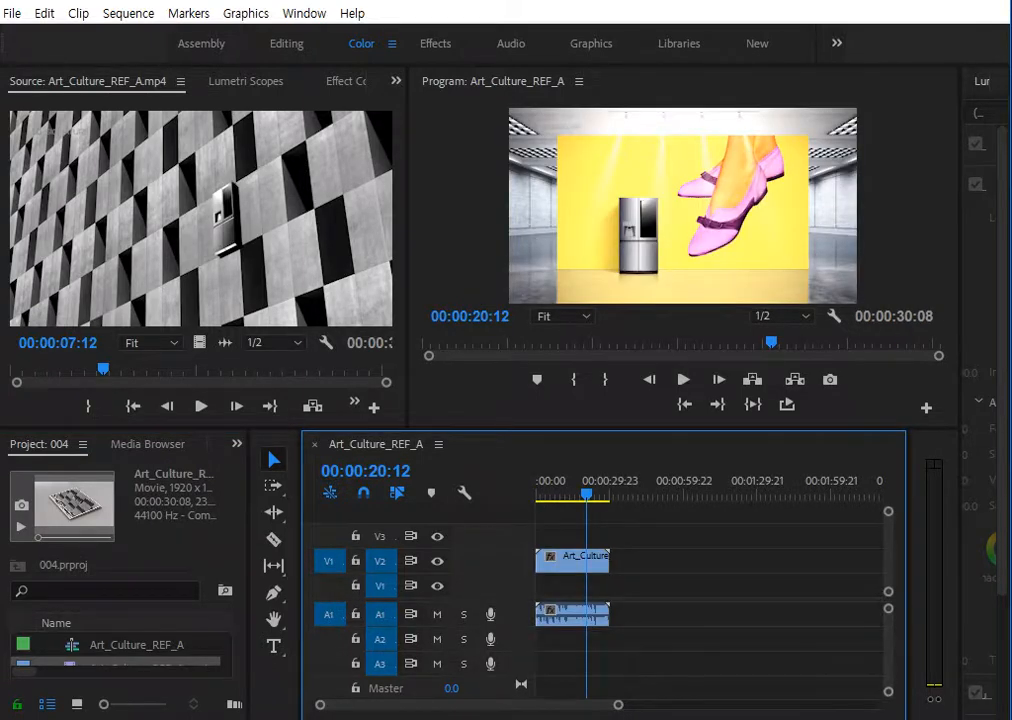
Place the still image 냉장고002.jpg on V1 at 00:00:20:12, beneath the video clip on V2
{"action": "left_click", "coordinate": [125, 645]}
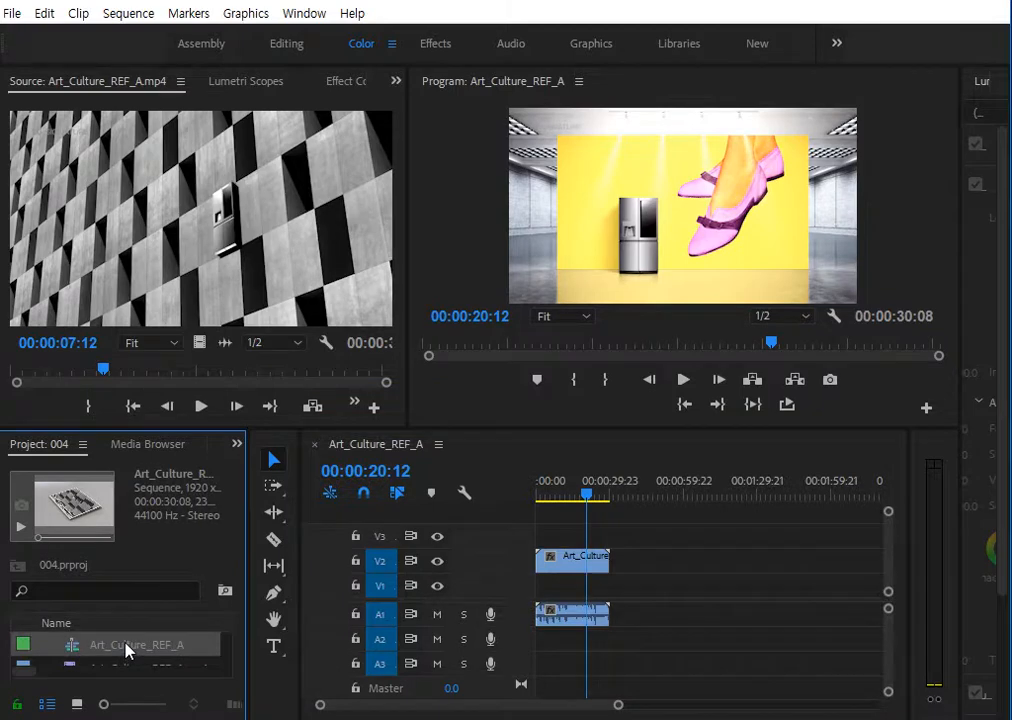
{"action": "key", "text": "Up"}
{"action": "left_click_drag", "start_coordinate": [74, 652], "coordinate": [587, 586]}
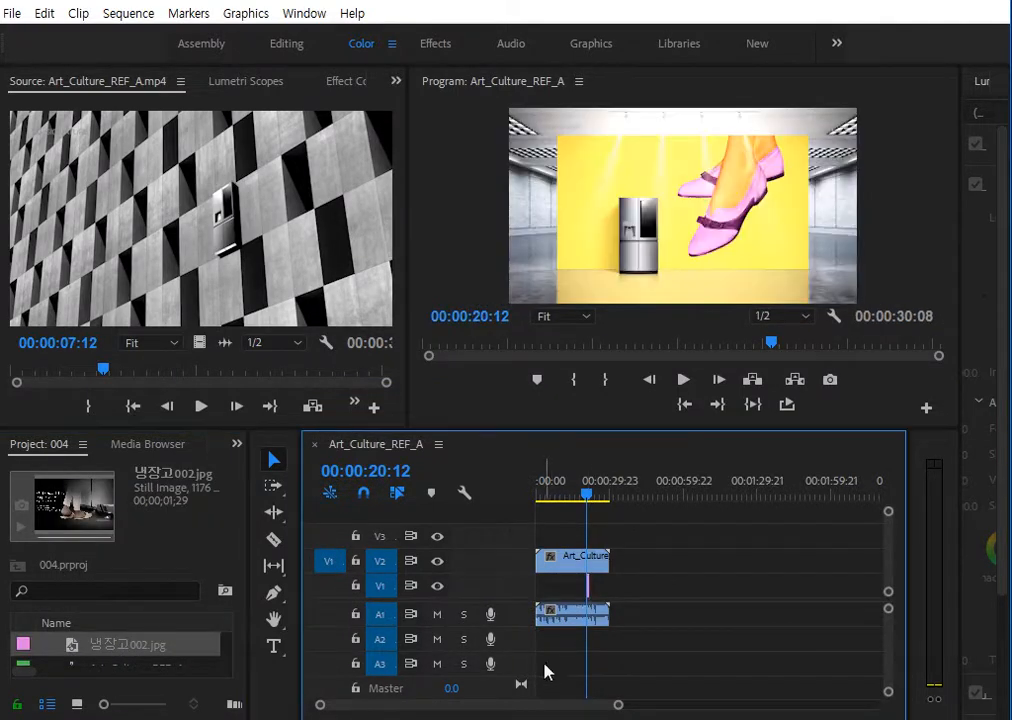
Play the sequence from 00:00:19:07 past the still image on V1, stopping at 00:00:24:08
{"action": "left_click", "coordinate": [586, 497]}
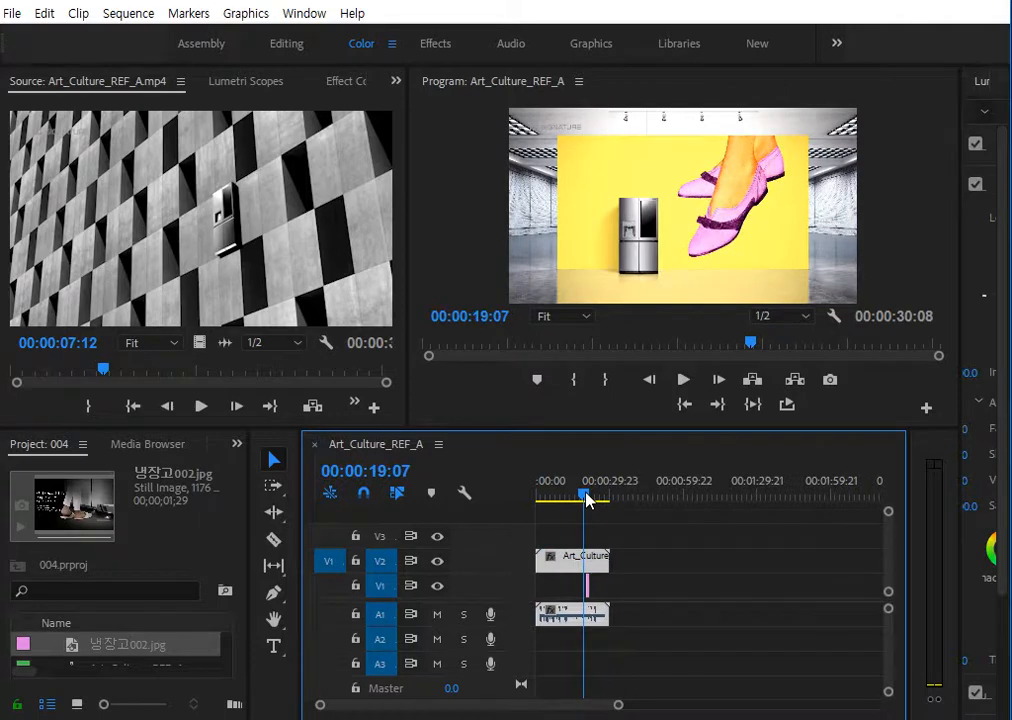
{"action": "left_click", "coordinate": [683, 380]}
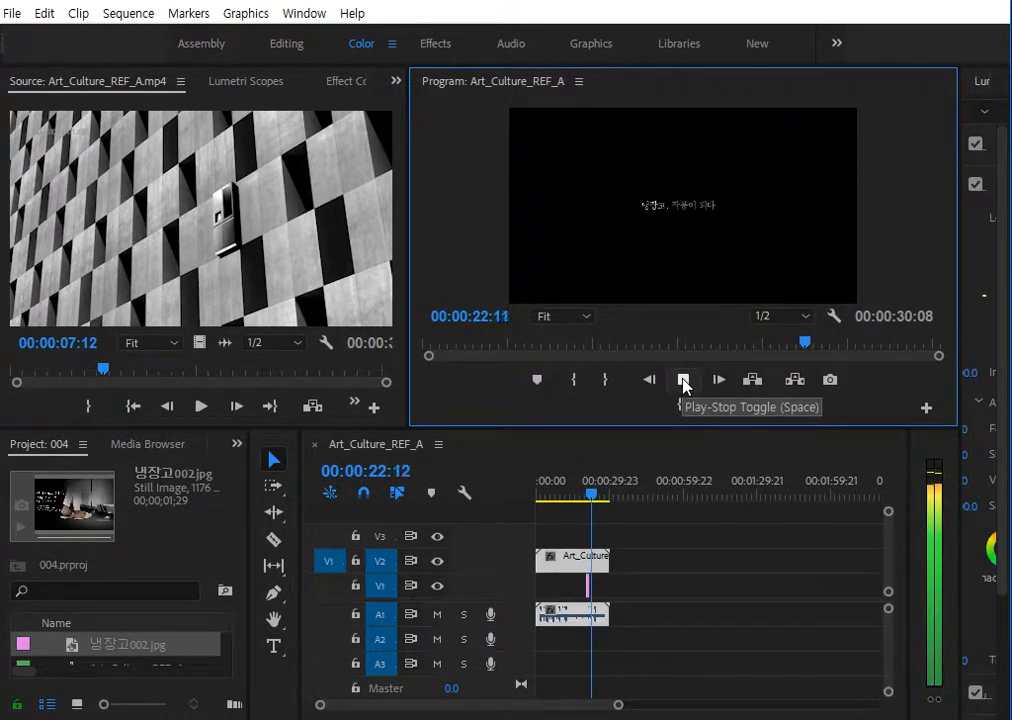
{"action": "left_click", "coordinate": [683, 380]}
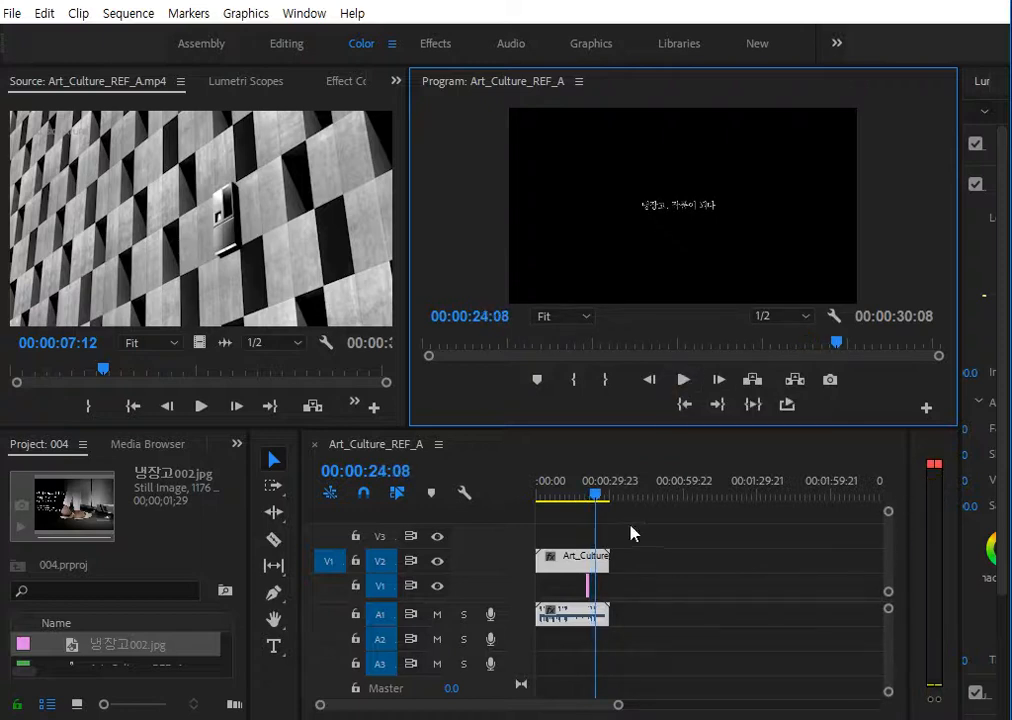
Move the Art_Culture_REF_A clip down to V1 in place of the still image, and add 냉장고002.jpg above it on V2
{"action": "left_click", "coordinate": [591, 598]}
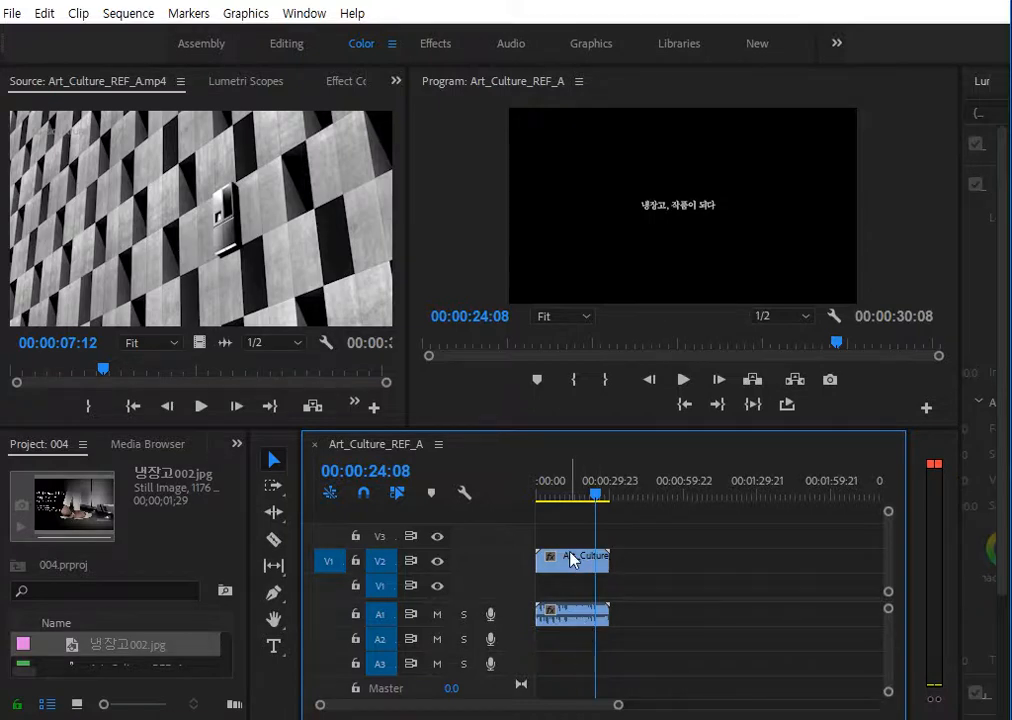
{"action": "left_click_drag", "start_coordinate": [571, 553], "coordinate": [566, 600]}
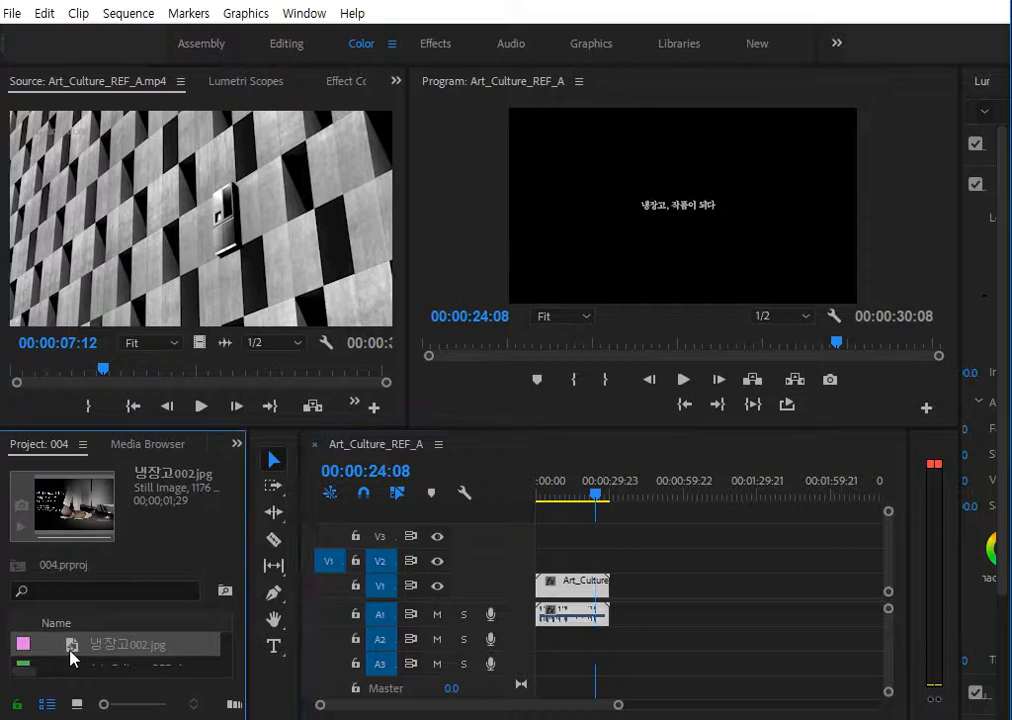
{"action": "left_click_drag", "start_coordinate": [72, 648], "coordinate": [591, 562]}
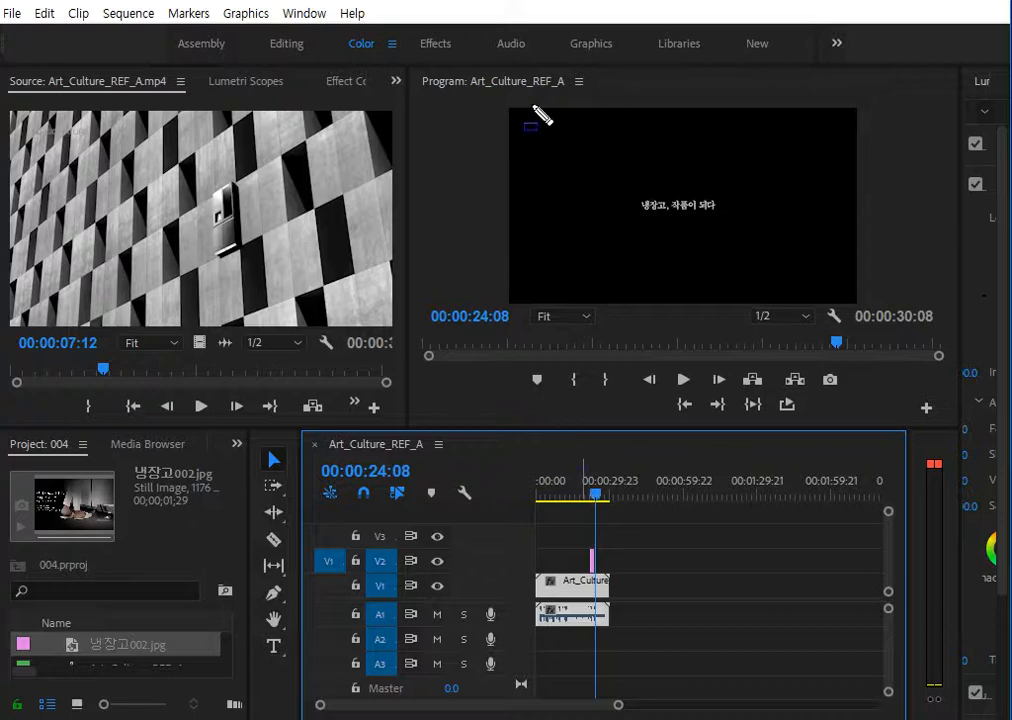
{"action": "mouse_move", "coordinate": [507, 107]}
{"action": "left_mouse_down"}
{"action": "mouse_move", "coordinate": [847, 322]}
{"action": "mouse_move", "coordinate": [861, 302]}
{"action": "left_mouse_up"}
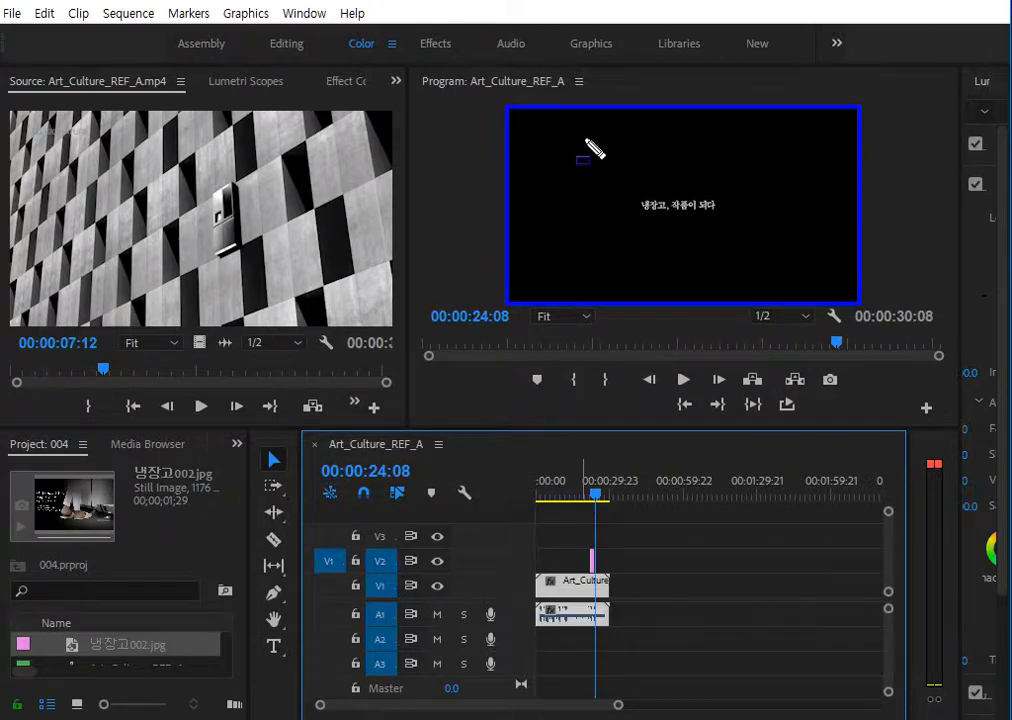
{"action": "left_click_drag", "start_coordinate": [538, 126], "coordinate": [643, 216]}
{"action": "left_click", "coordinate": [738, 154]}
{"action": "left_click_drag", "start_coordinate": [829, 215], "coordinate": [826, 218]}
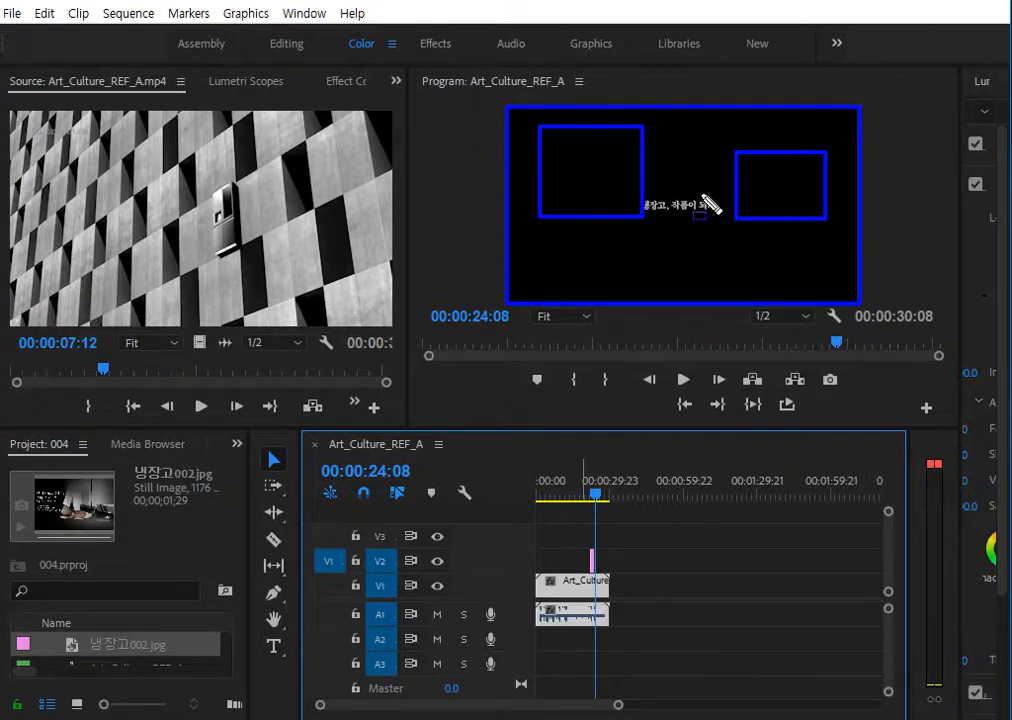
{"action": "left_click_drag", "start_coordinate": [663, 189], "coordinate": [692, 282]}
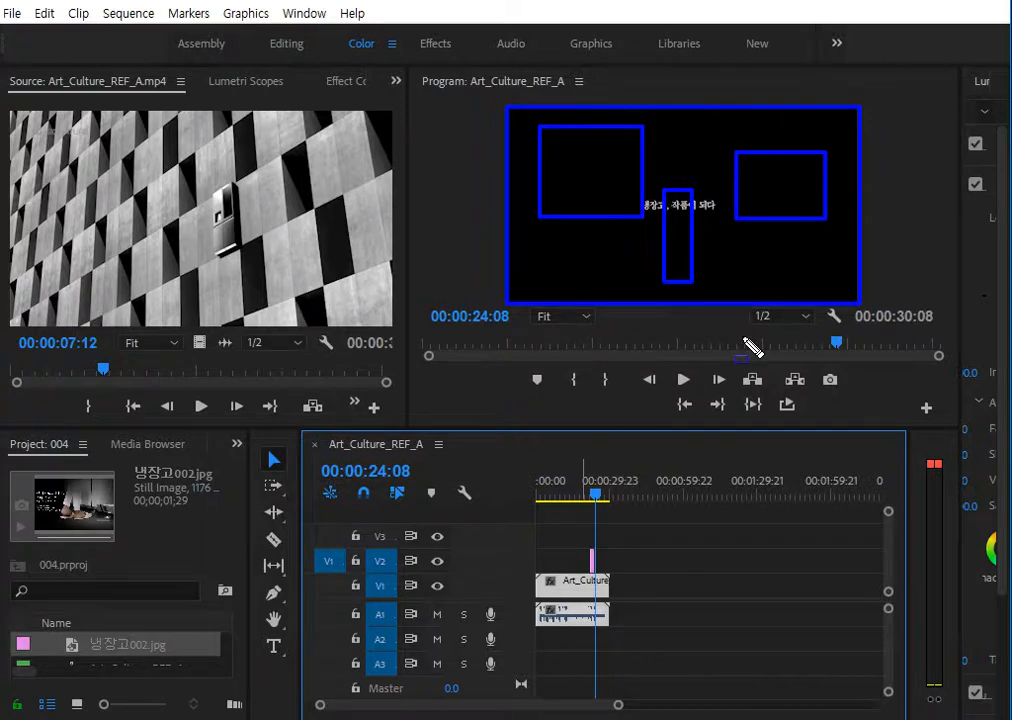
{"action": "key", "text": "Escape"}
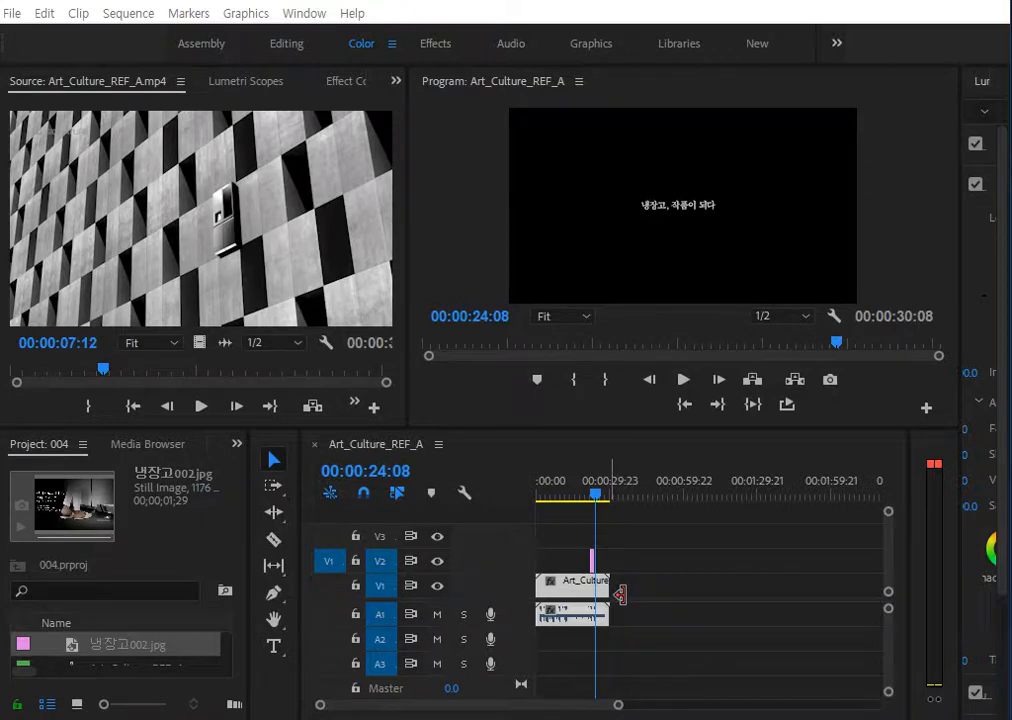
Extend the start of the still image on V2 back over the video clip and set the playhead to 00:00:11:16
{"action": "left_click_drag", "start_coordinate": [590, 622], "coordinate": [549, 629]}
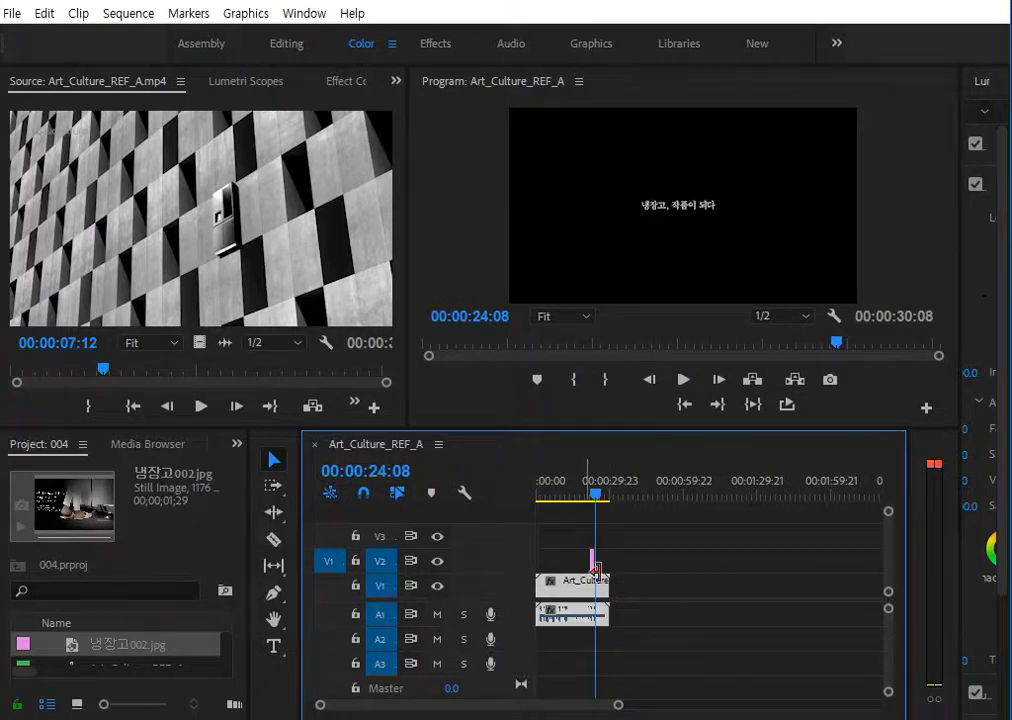
{"action": "left_click_drag", "start_coordinate": [595, 568], "coordinate": [561, 569]}
{"action": "left_click", "coordinate": [565, 493]}
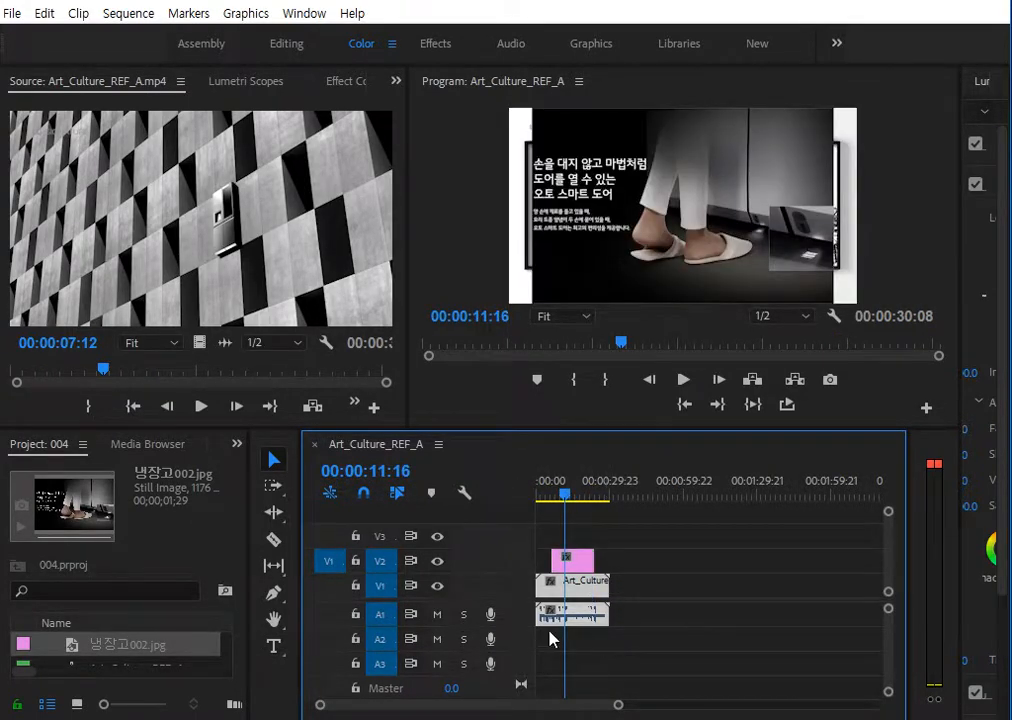
Layer a lengthened 냉장고001.jpg on V3 over the image on V2, and move the playhead to 00:00:13:16
{"action": "left_click", "coordinate": [108, 645]}
{"action": "left_click", "coordinate": [67, 646]}
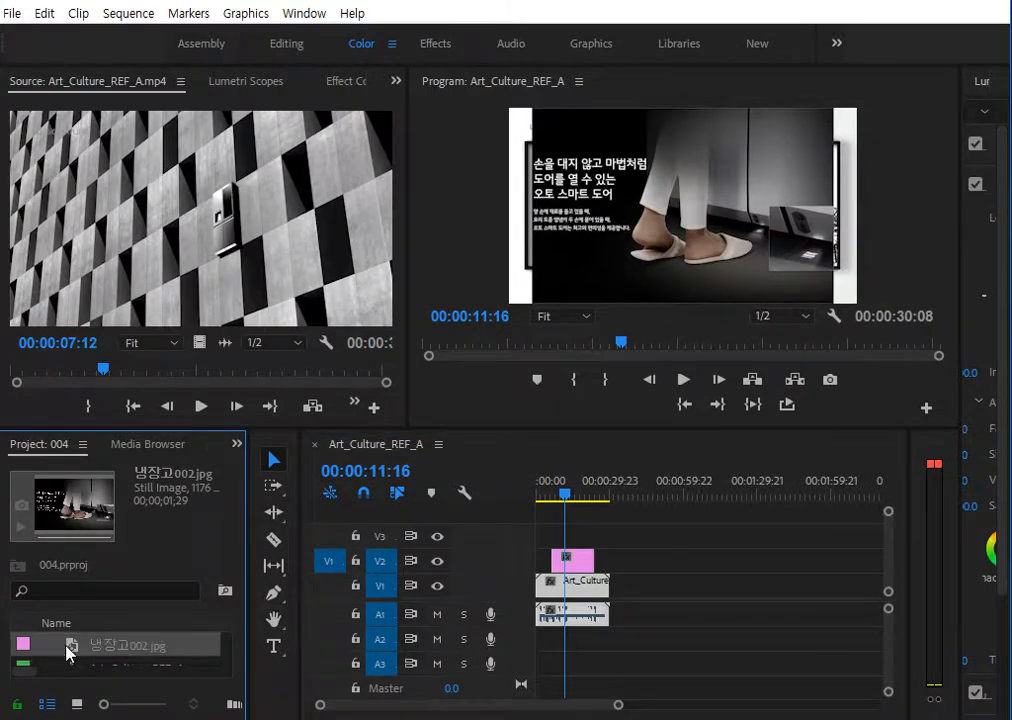
{"action": "left_click_drag", "start_coordinate": [67, 650], "coordinate": [591, 542]}
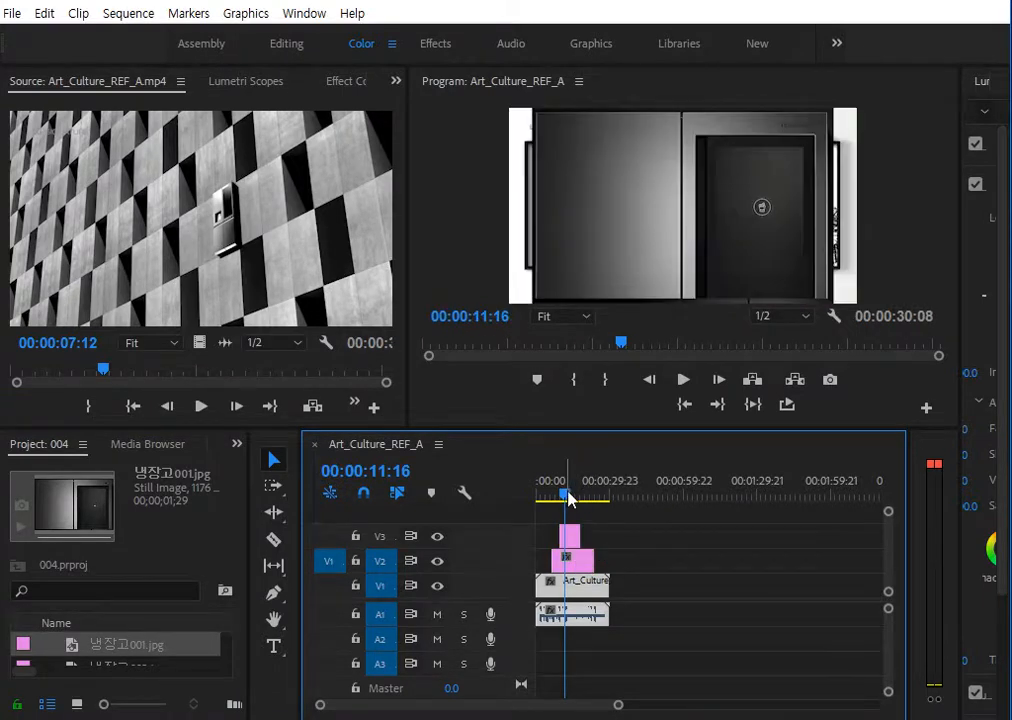
{"action": "left_click_drag", "start_coordinate": [567, 495], "coordinate": [575, 500]}
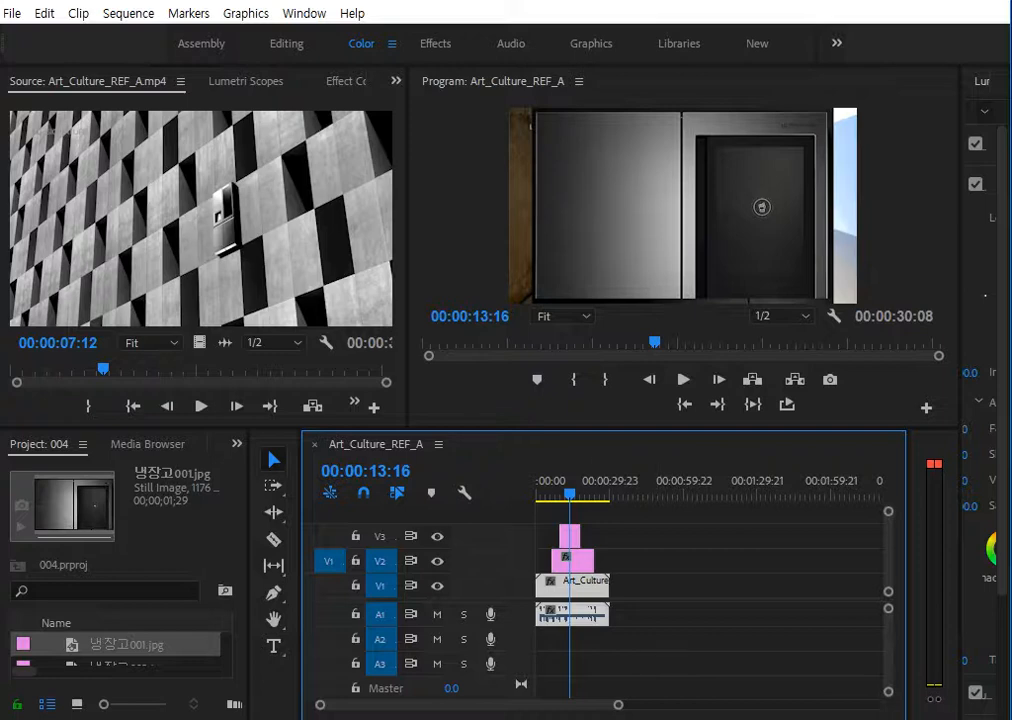
Examine the context commands offered for the track headers, the time ruler, the V2 image and the clip edges
{"action": "right_click", "coordinate": [501, 593]}
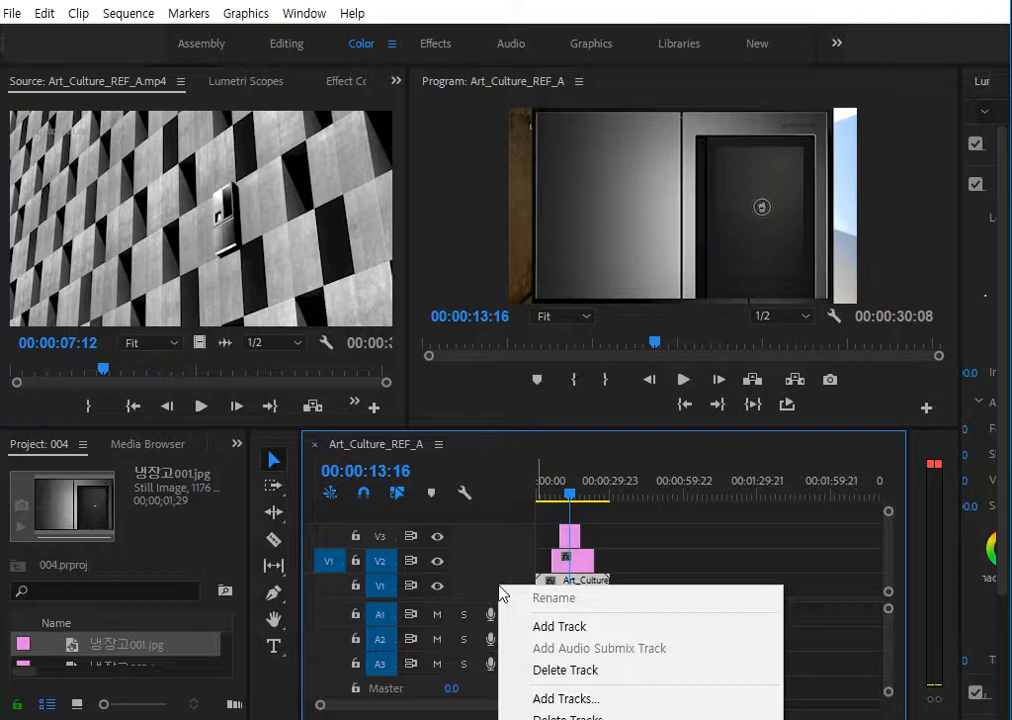
{"action": "right_click", "coordinate": [566, 557]}
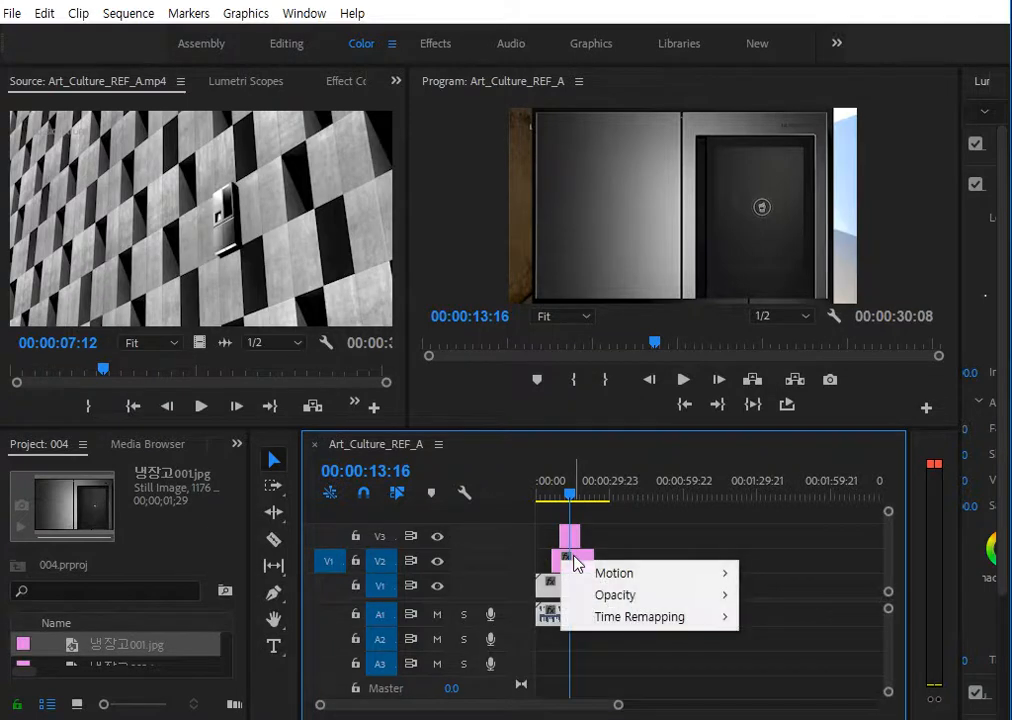
{"action": "left_click", "coordinate": [673, 542]}
{"action": "right_click", "coordinate": [680, 493]}
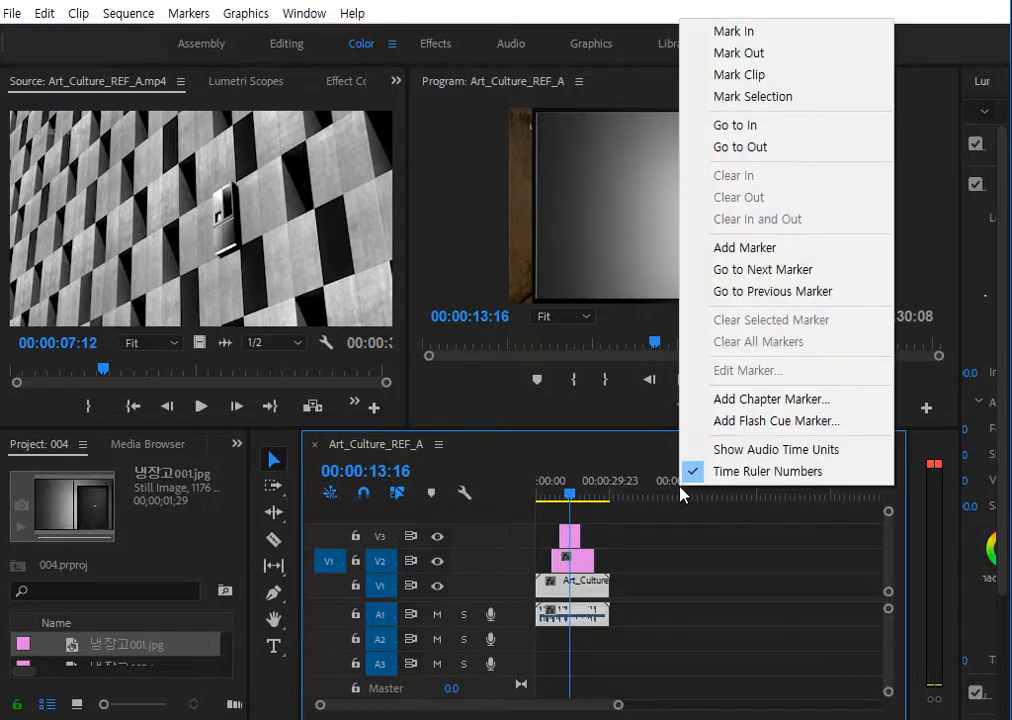
{"action": "left_click", "coordinate": [469, 462]}
{"action": "right_click", "coordinate": [410, 575]}
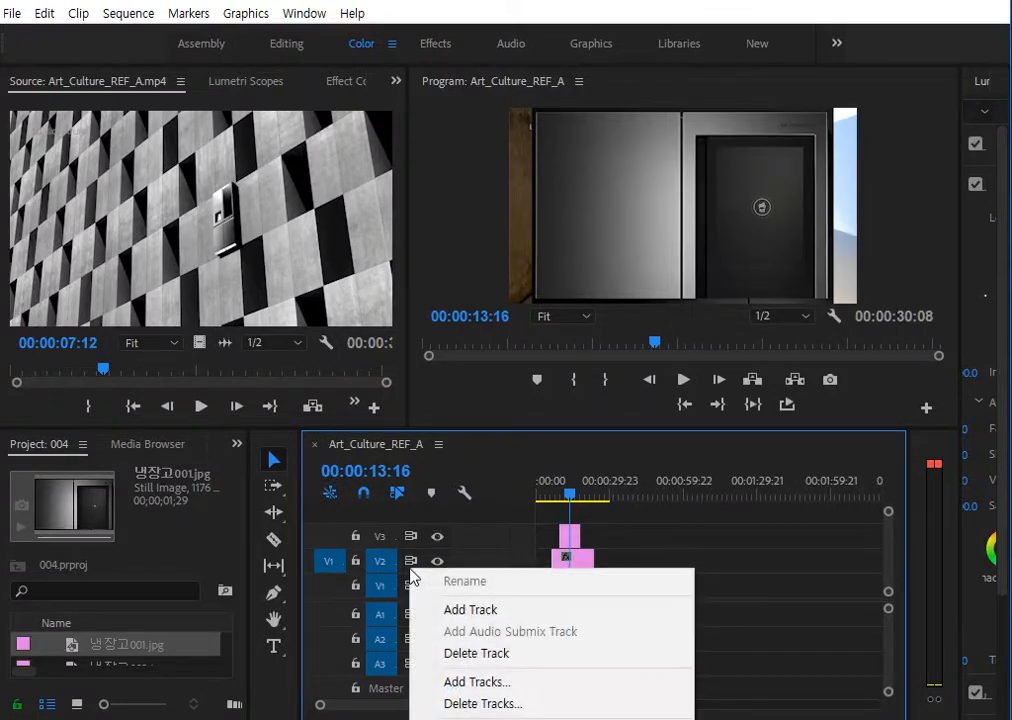
{"action": "right_click", "coordinate": [594, 551]}
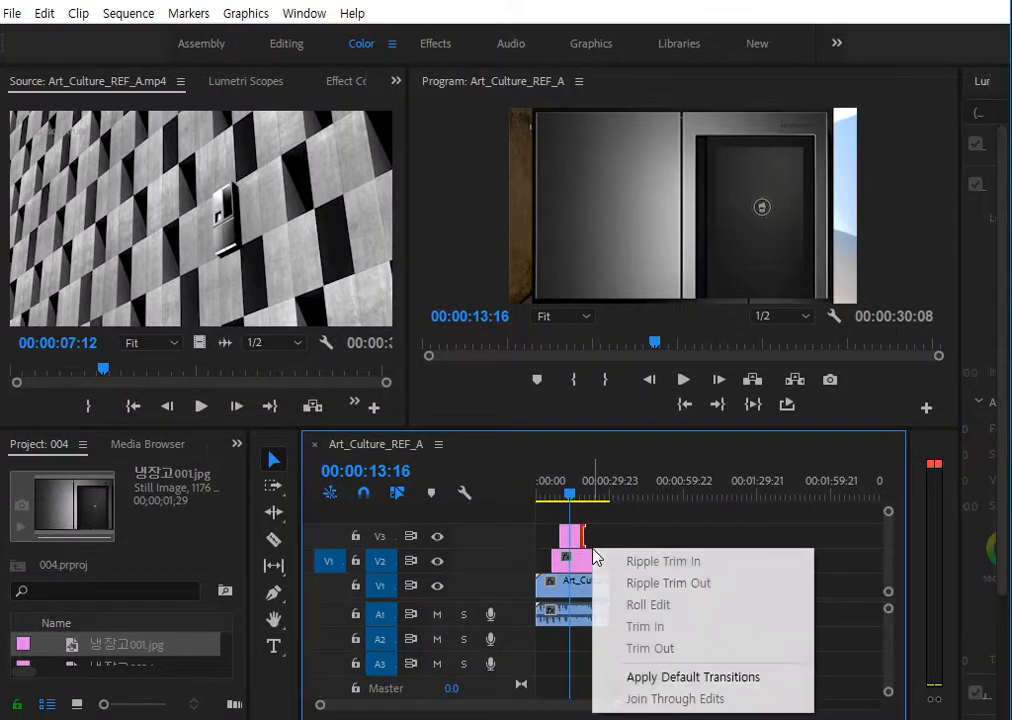
{"action": "left_click", "coordinate": [557, 562]}
{"action": "right_click", "coordinate": [557, 562]}
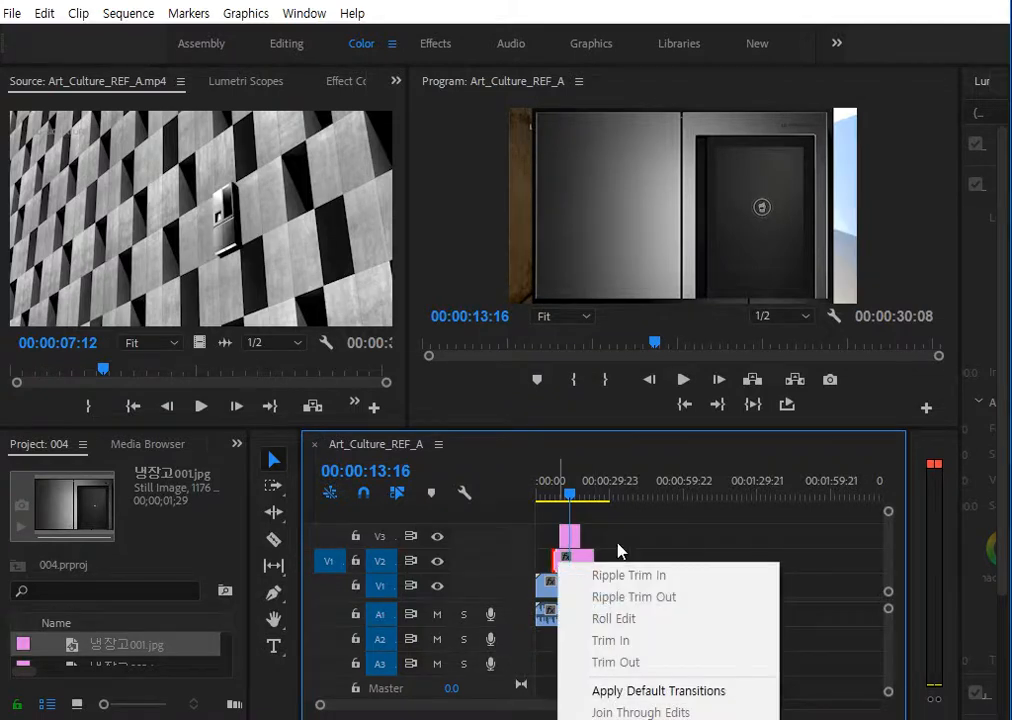
{"action": "right_click", "coordinate": [627, 494]}
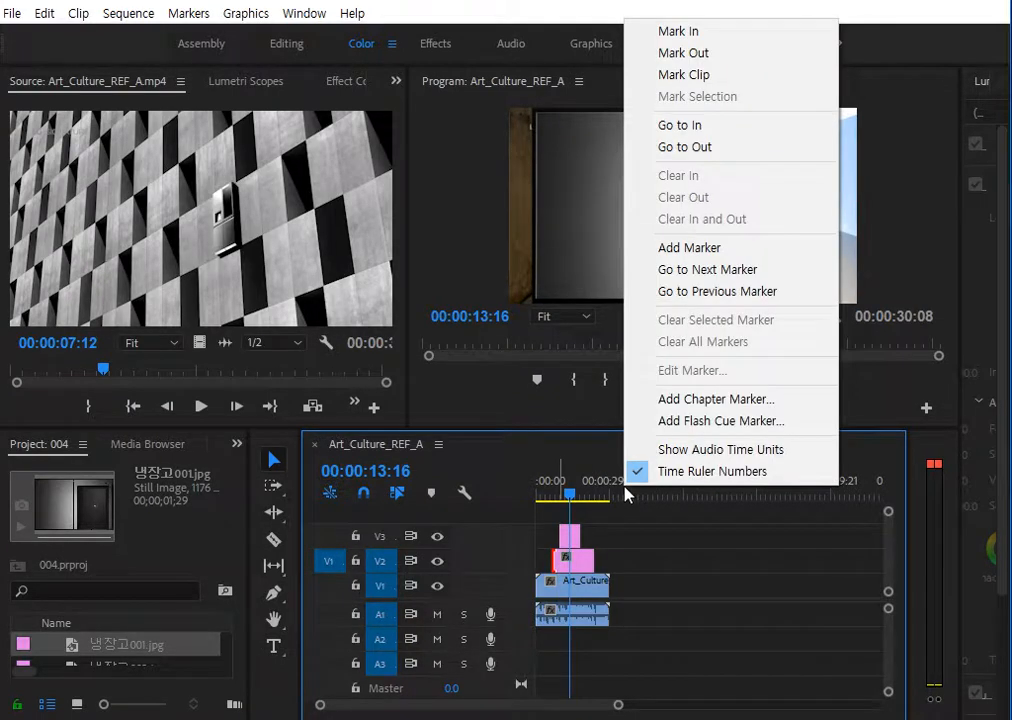
{"action": "left_click", "coordinate": [488, 543]}
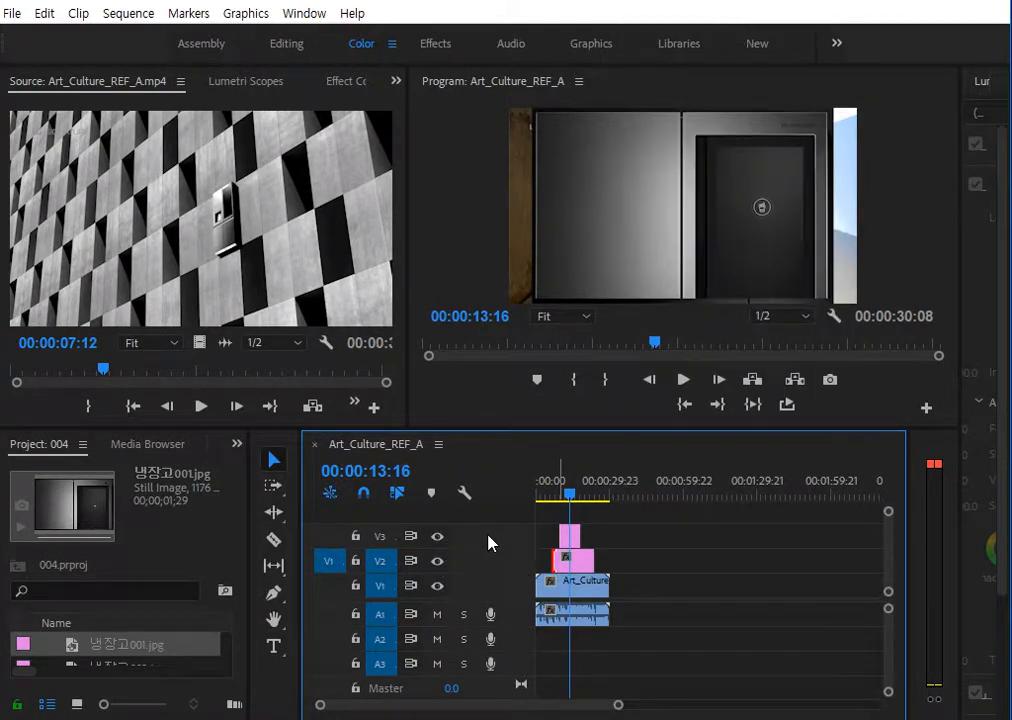
{"action": "left_click_drag", "start_coordinate": [530, 521], "coordinate": [300, 546]}
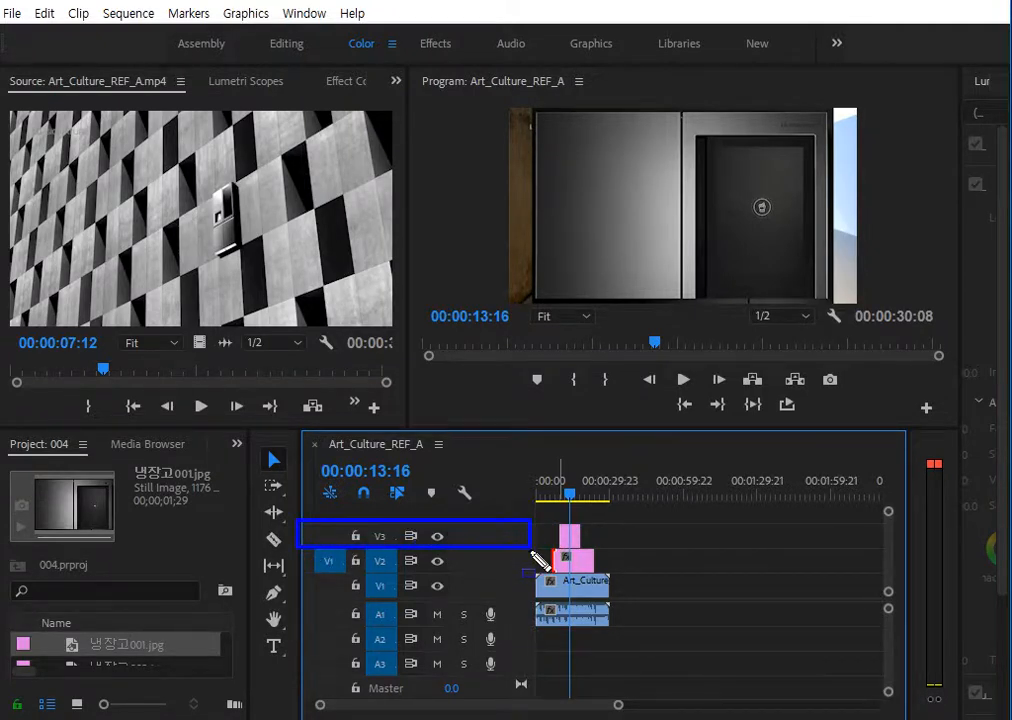
{"action": "mouse_move", "coordinate": [530, 548]}
{"action": "left_mouse_down"}
{"action": "mouse_move", "coordinate": [296, 556]}
{"action": "mouse_move", "coordinate": [298, 577]}
{"action": "left_mouse_up"}
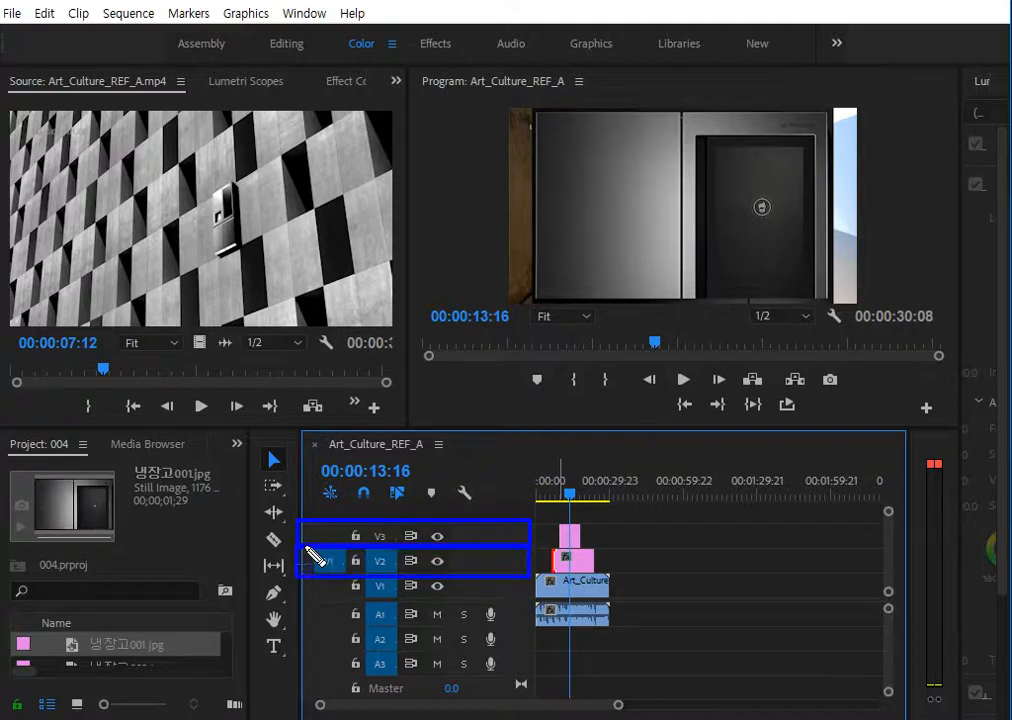
{"action": "left_click_drag", "start_coordinate": [537, 576], "coordinate": [292, 602]}
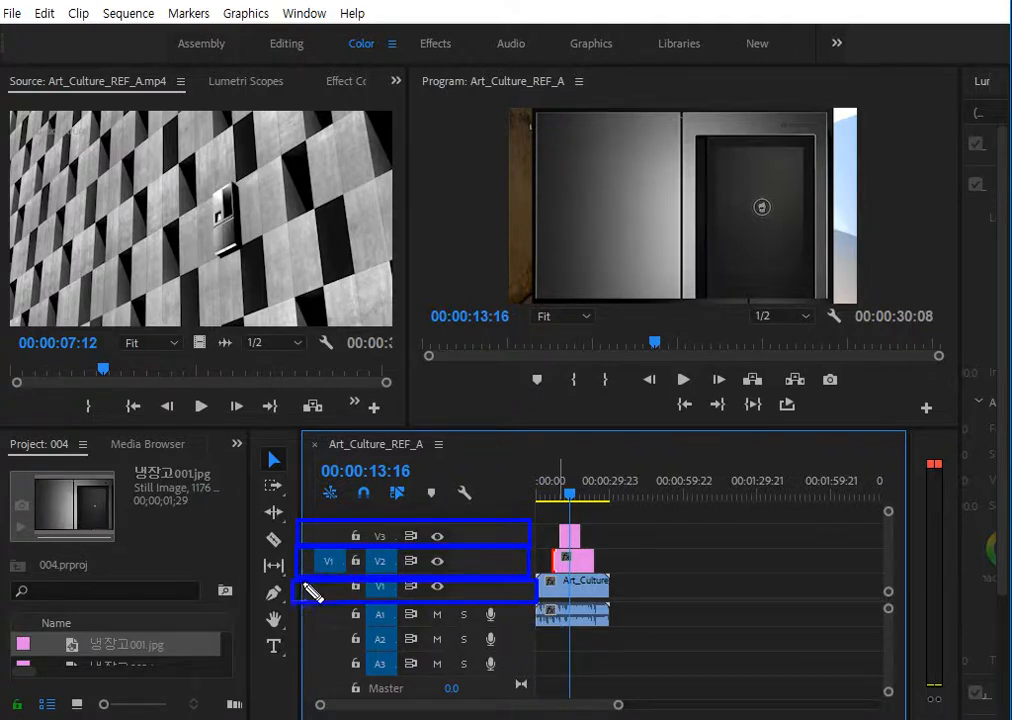
{"action": "key", "text": "Escape"}
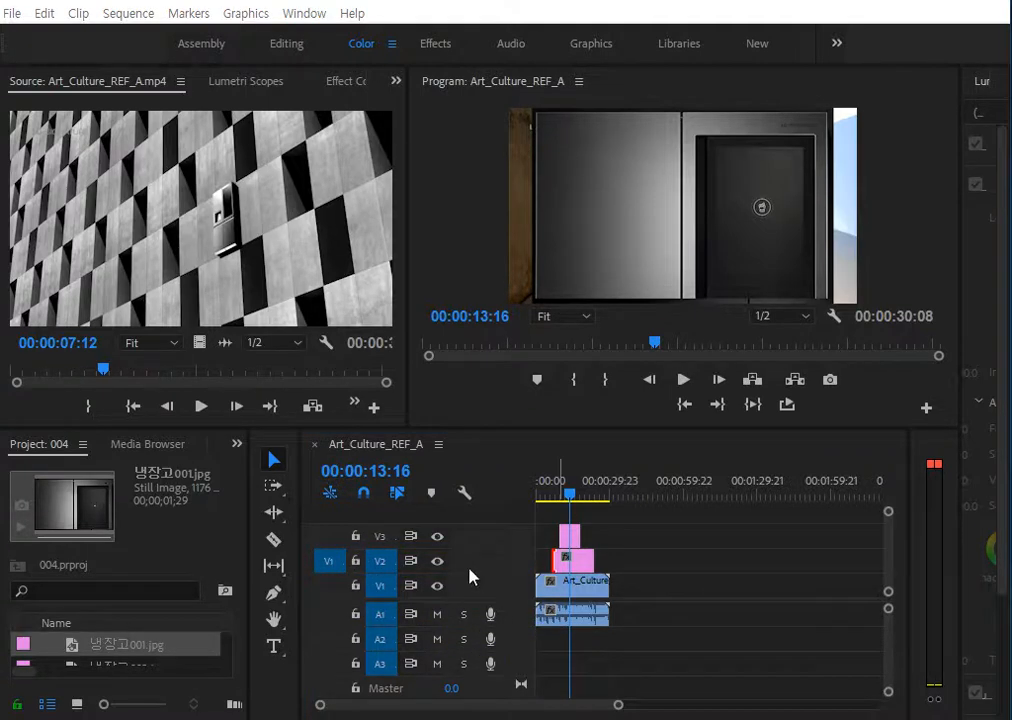
Add an empty video track directly above V2 and another directly above V3, beneath the topmost still image
{"action": "right_click", "coordinate": [463, 592]}
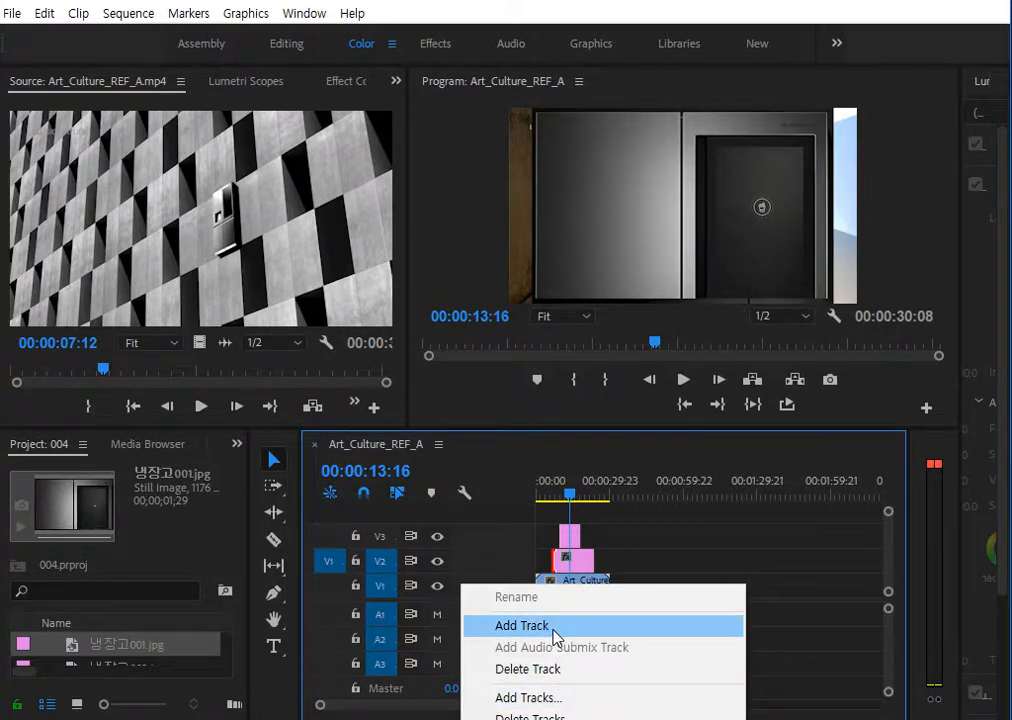
{"action": "left_click", "coordinate": [465, 569]}
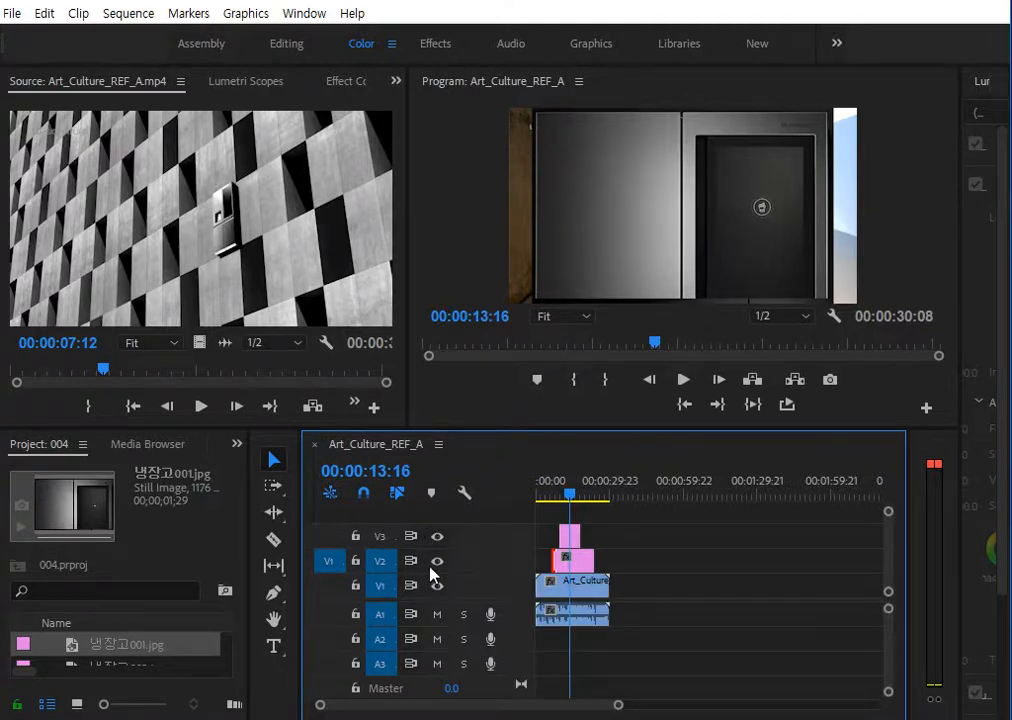
{"action": "right_click", "coordinate": [483, 564]}
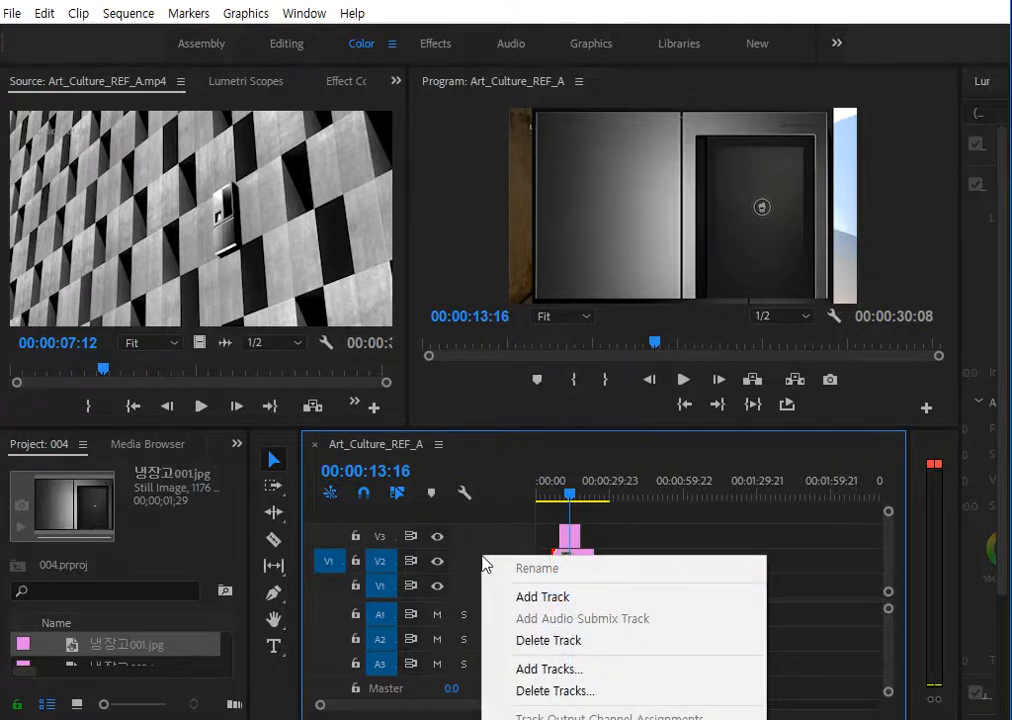
{"action": "left_click", "coordinate": [556, 598]}
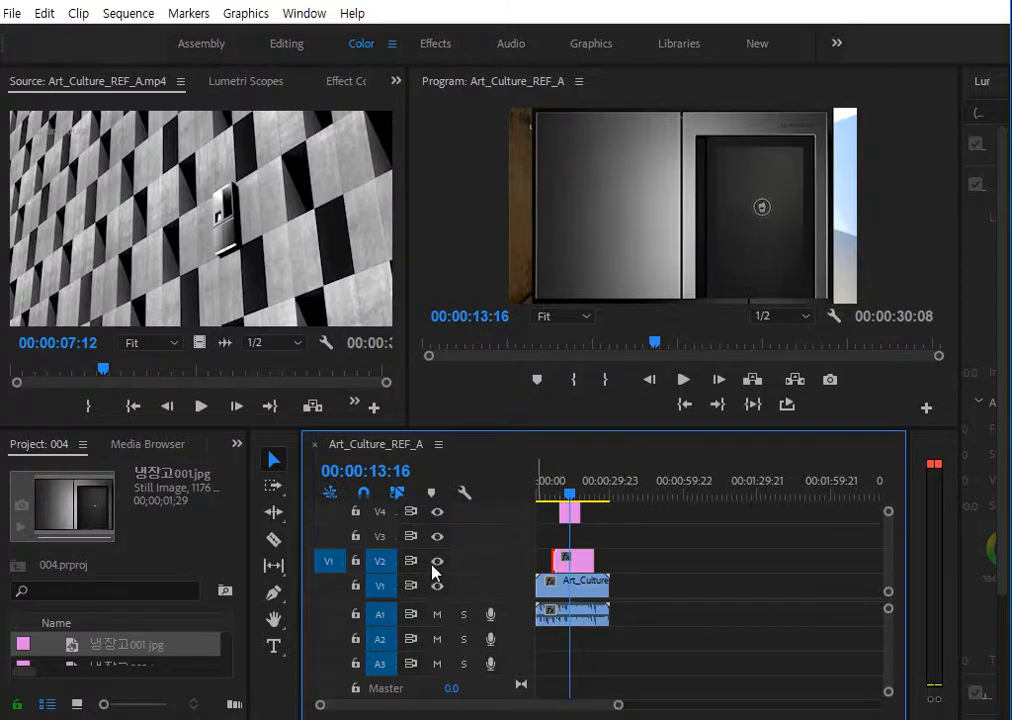
{"action": "left_click_drag", "start_coordinate": [395, 521], "coordinate": [358, 496]}
{"action": "left_click_drag", "start_coordinate": [583, 526], "coordinate": [550, 502]}
{"action": "key", "text": "Escape"}
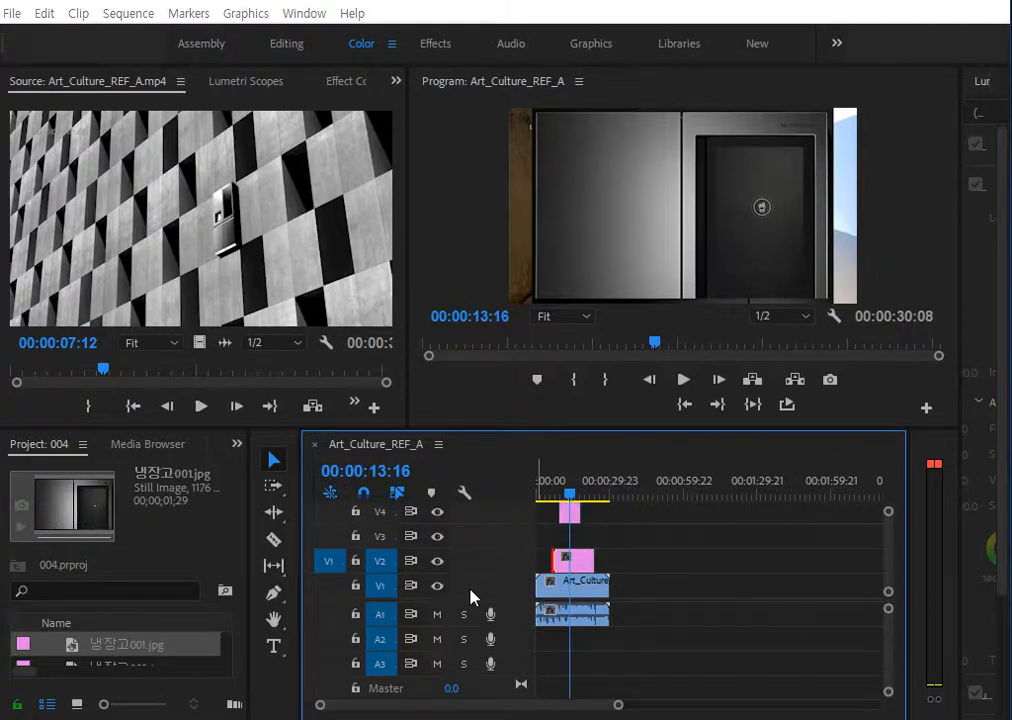
{"action": "right_click", "coordinate": [498, 538]}
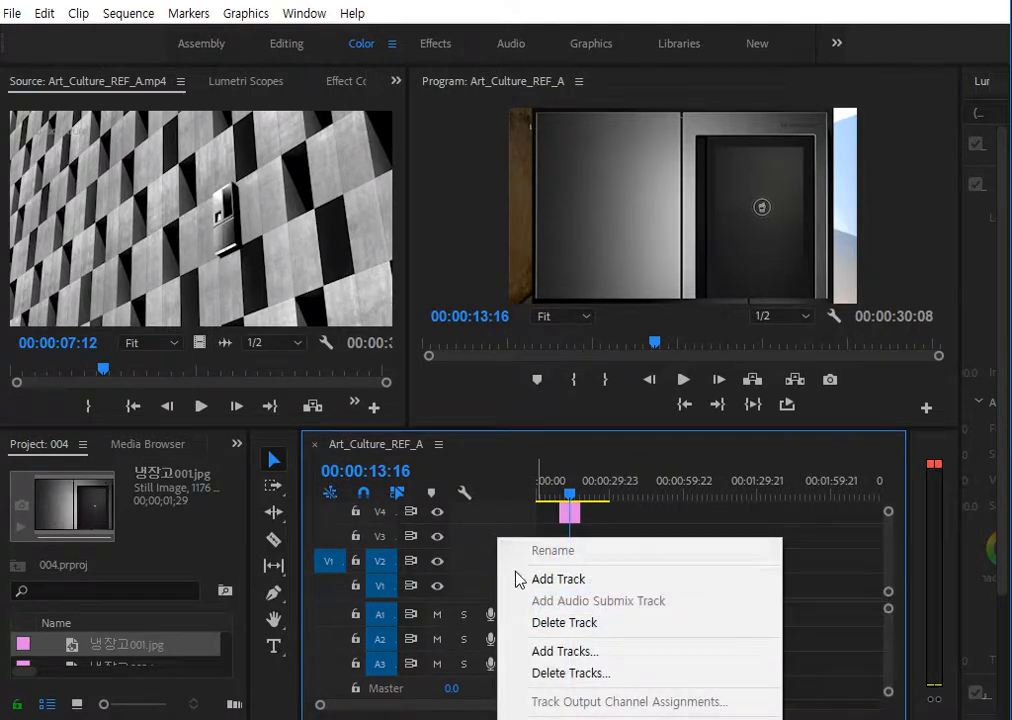
{"action": "left_click", "coordinate": [527, 580]}
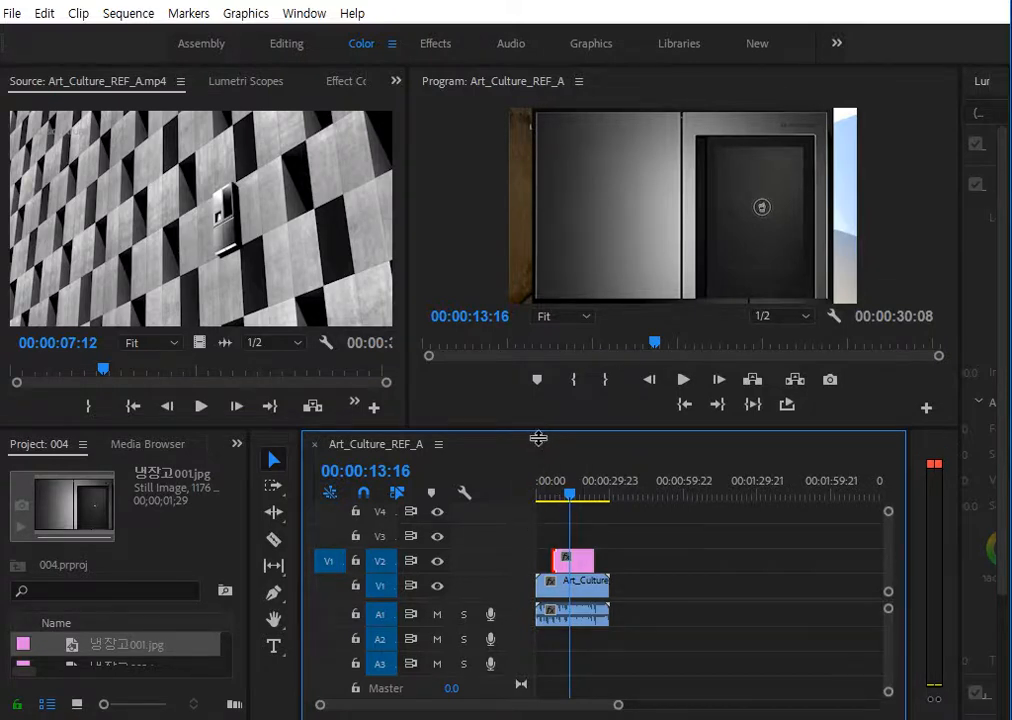
Enlarge the timeline panel vertically so that all the video and audio tracks fit
{"action": "left_click_drag", "start_coordinate": [539, 420], "coordinate": [540, 366]}
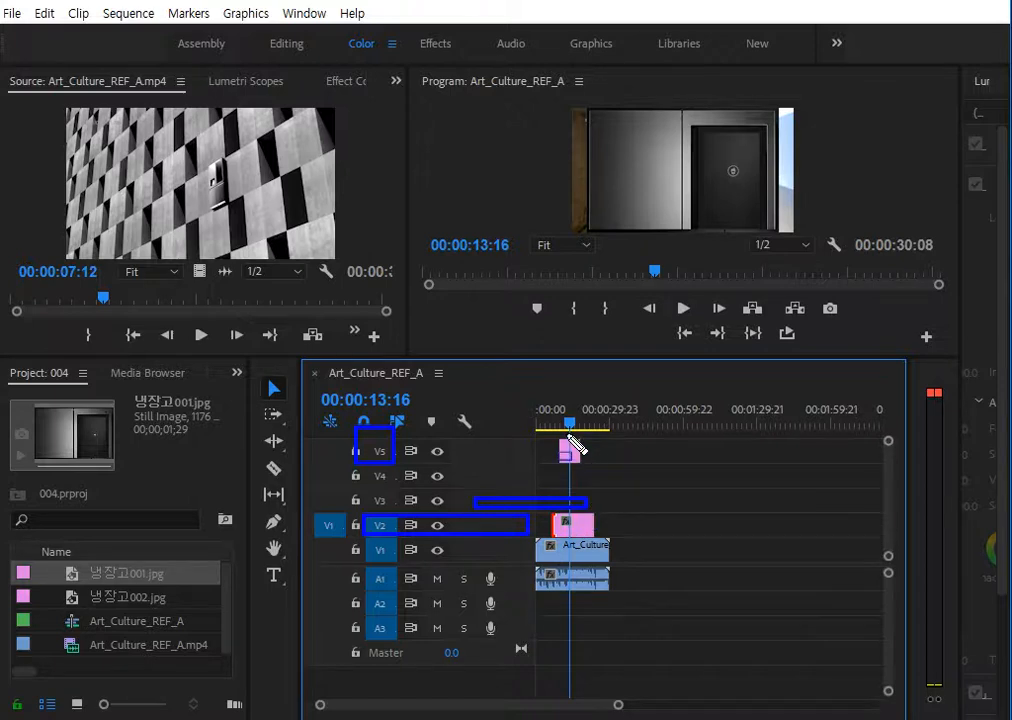
{"action": "left_click_drag", "start_coordinate": [590, 472], "coordinate": [600, 474]}
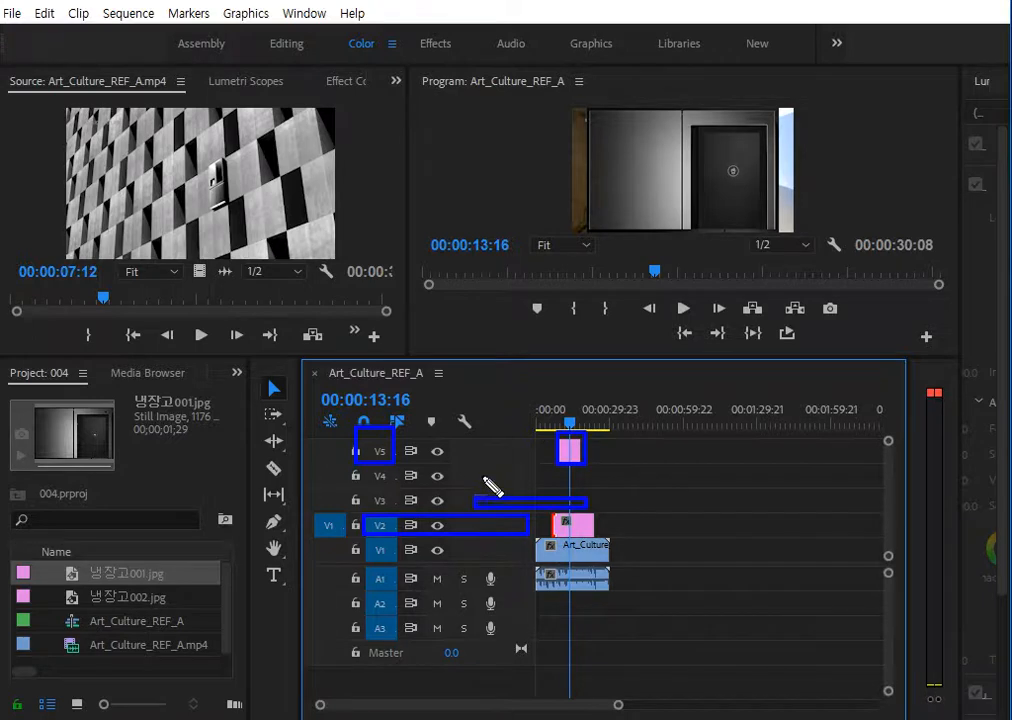
{"action": "left_click_drag", "start_coordinate": [481, 470], "coordinate": [585, 484]}
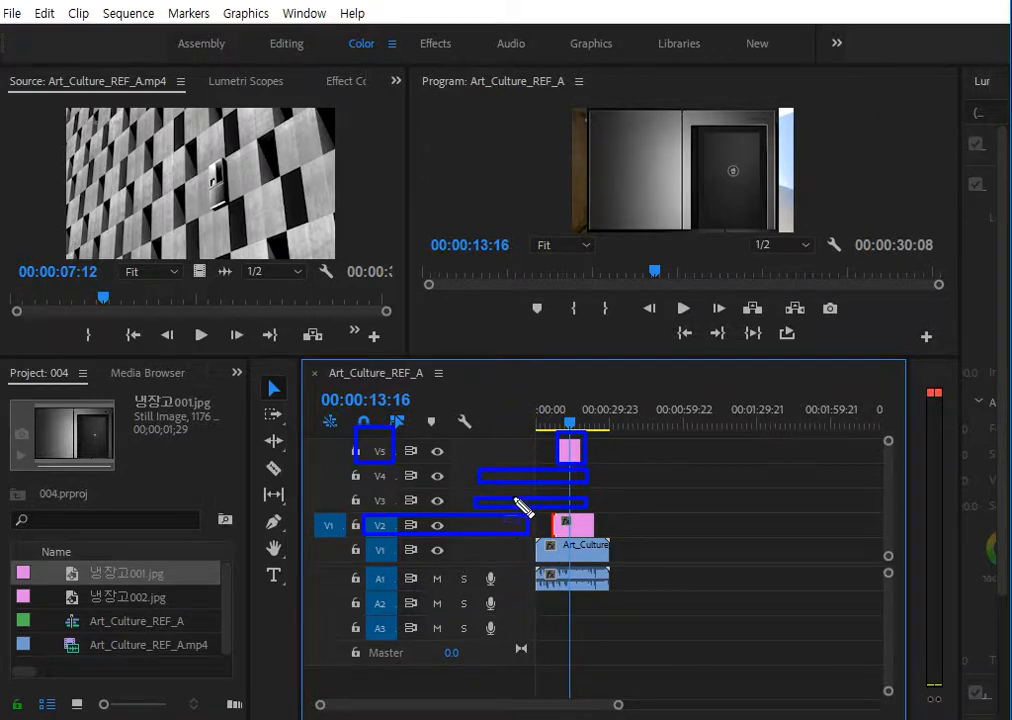
{"action": "key", "text": "Escape"}
Add an empty video track directly above V1, beneath the lower still image
{"action": "right_click", "coordinate": [483, 527]}
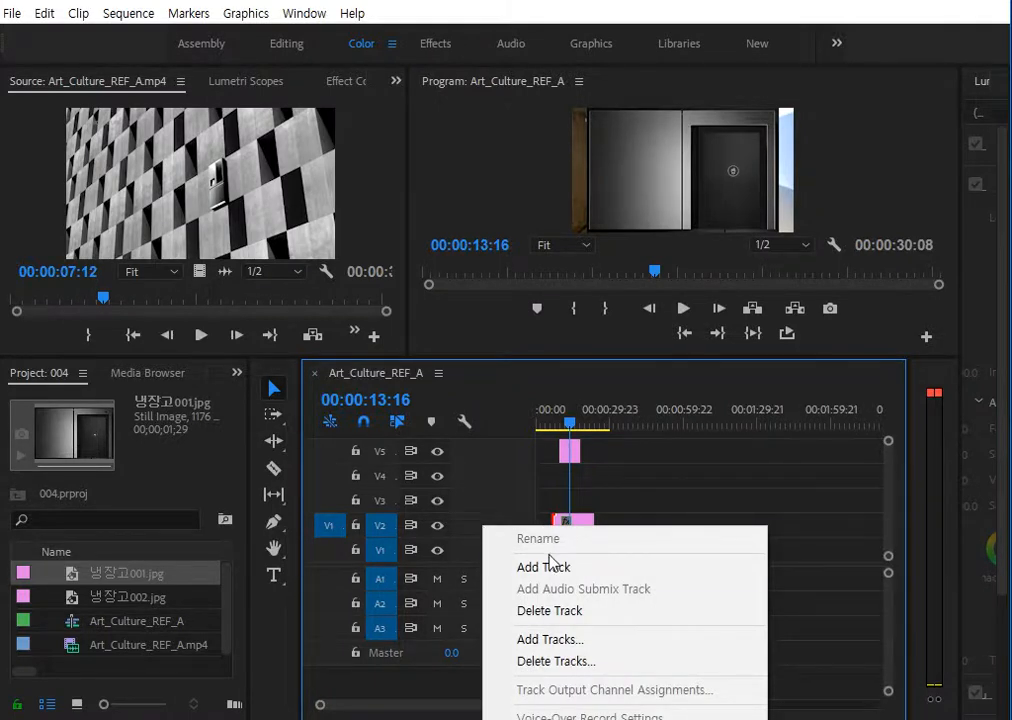
{"action": "left_click", "coordinate": [457, 486]}
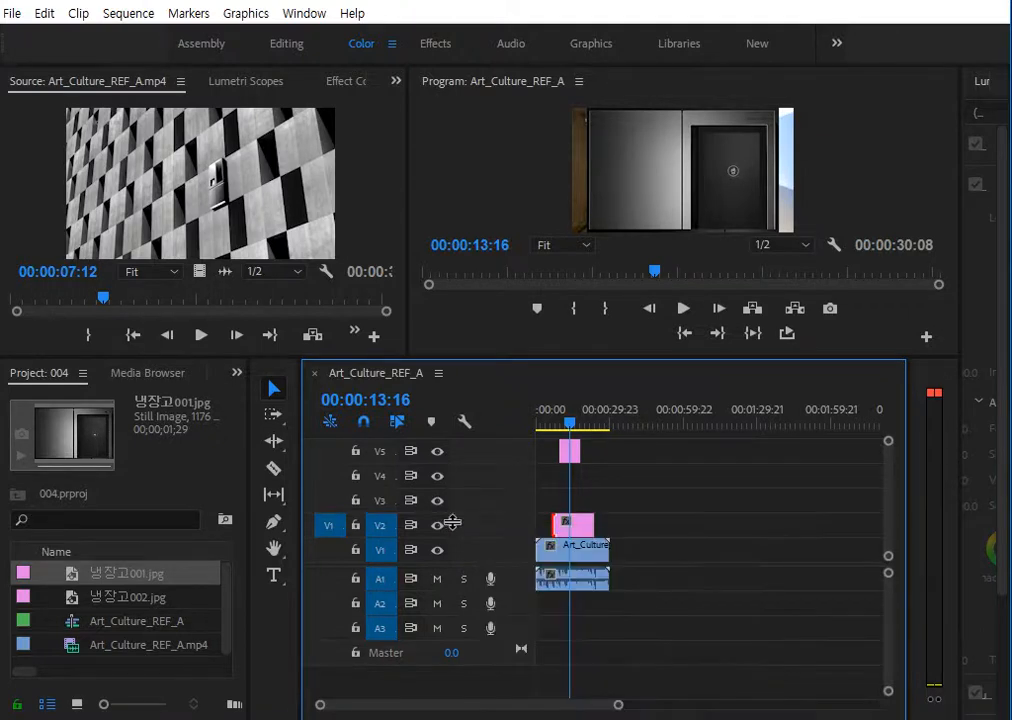
{"action": "right_click", "coordinate": [491, 556]}
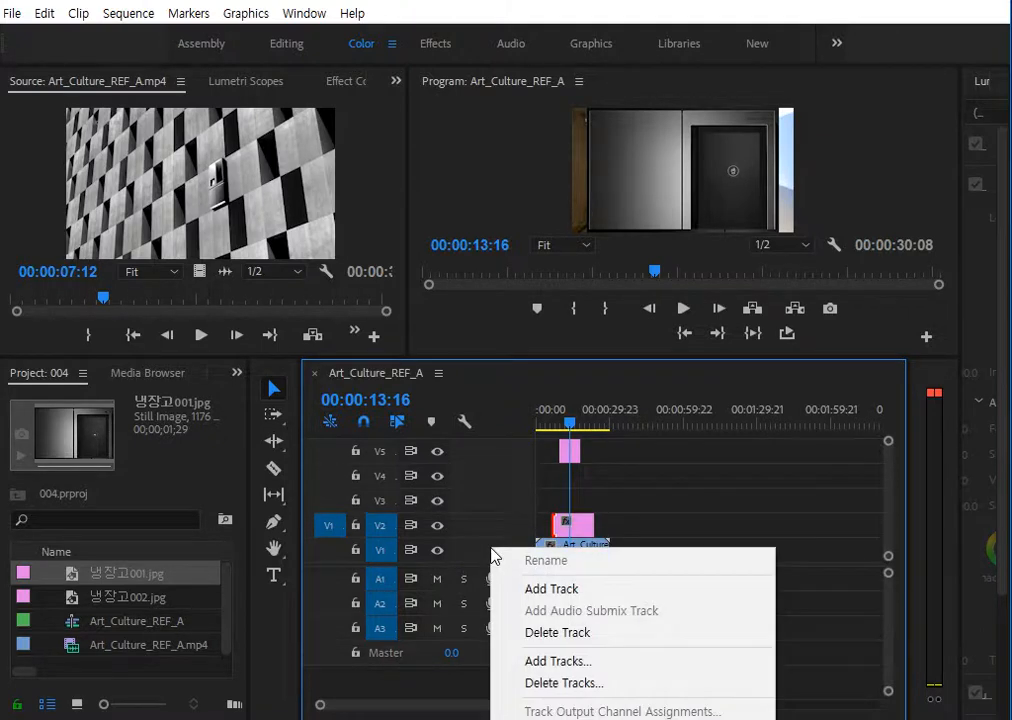
{"action": "left_click", "coordinate": [537, 592]}
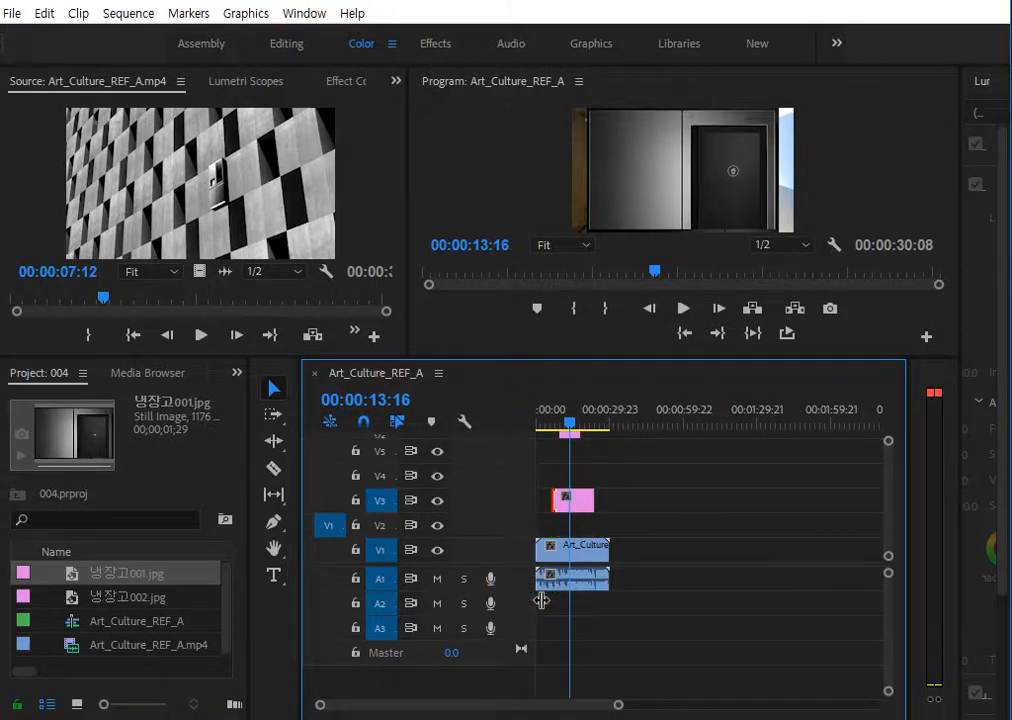
Delete the empty track above V1 and both empty tracks between the two still images
{"action": "right_click", "coordinate": [496, 532]}
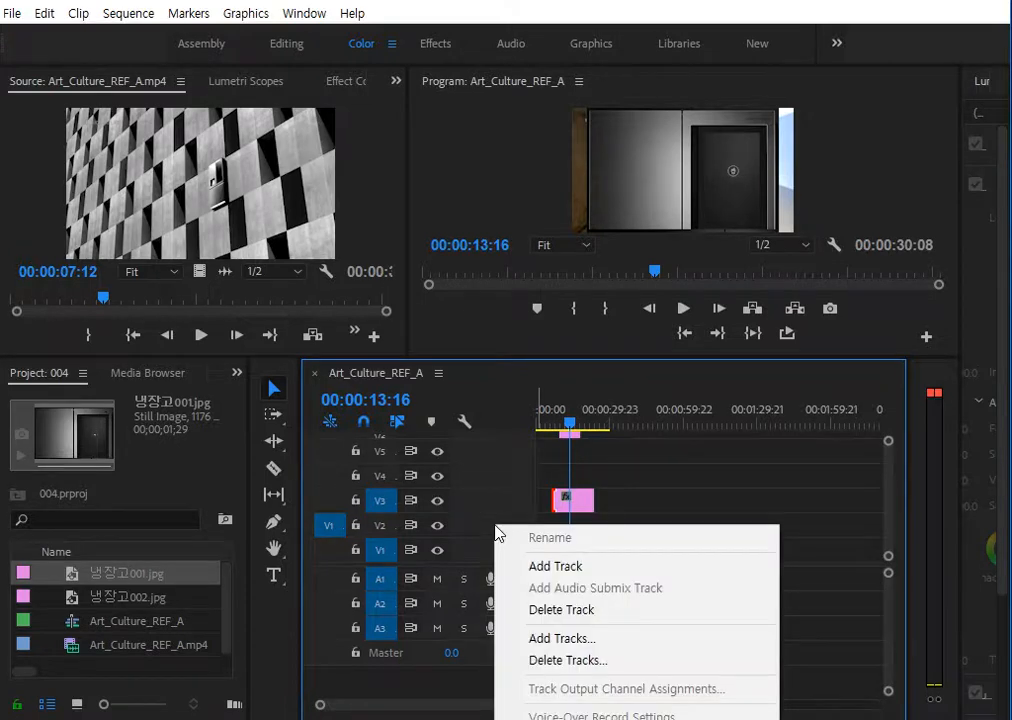
{"action": "left_click", "coordinate": [532, 612]}
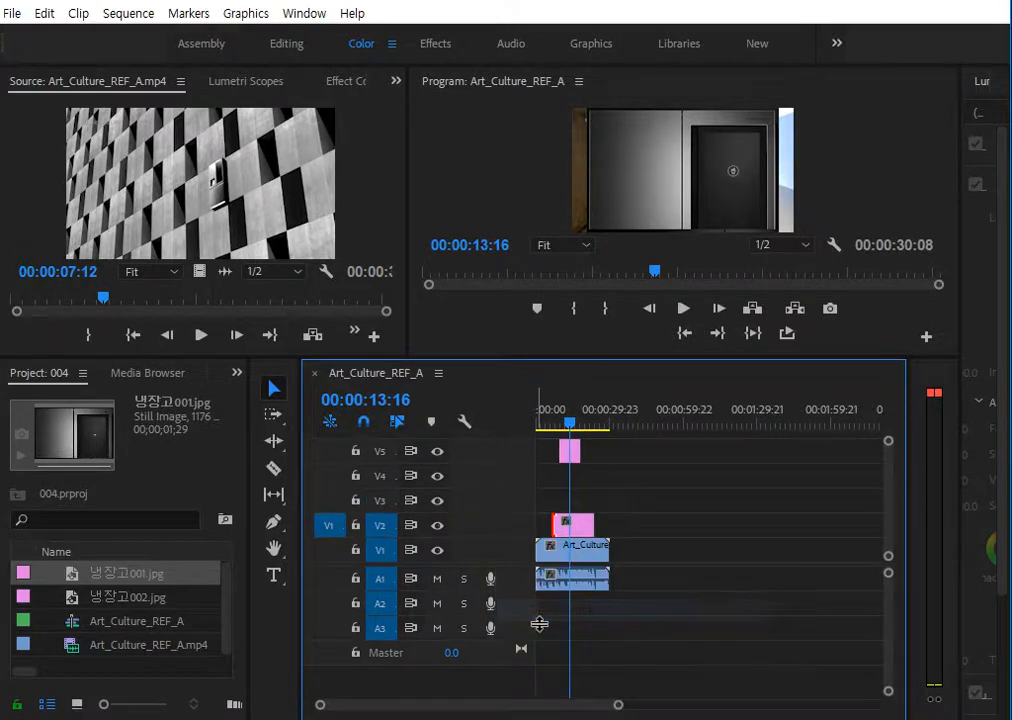
{"action": "right_click", "coordinate": [470, 502]}
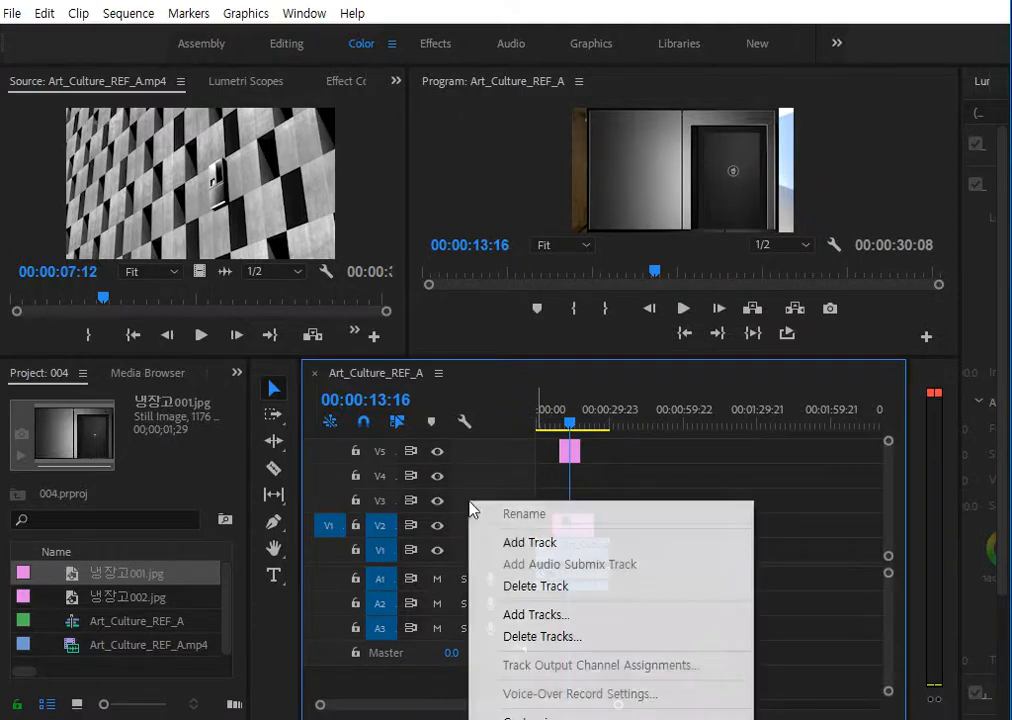
{"action": "left_click", "coordinate": [528, 587]}
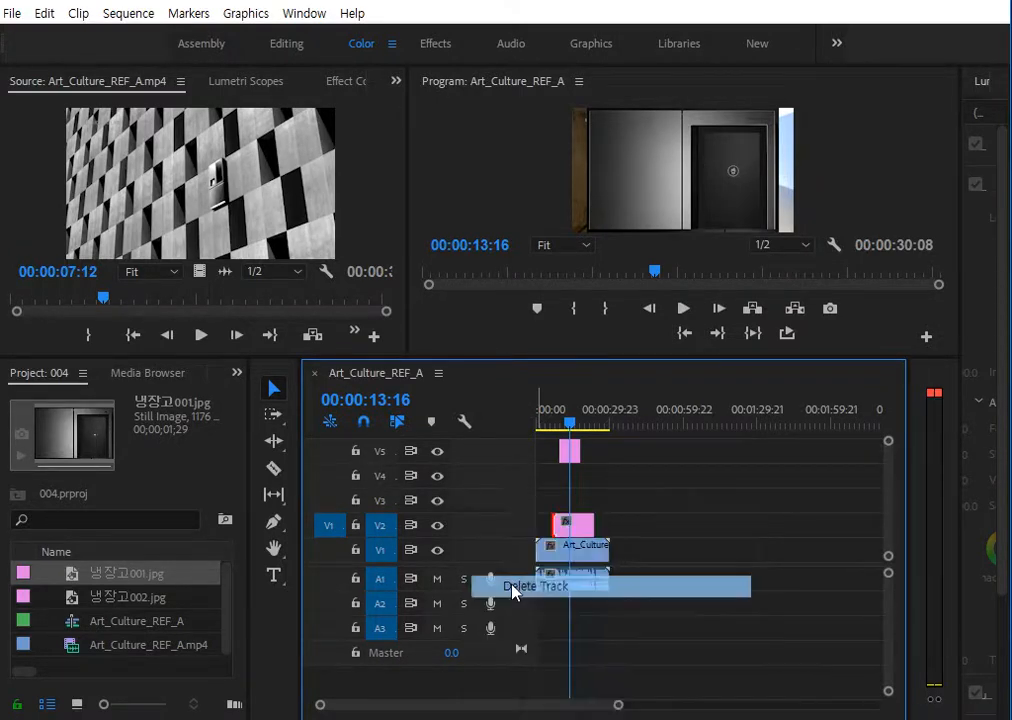
{"action": "right_click", "coordinate": [481, 508]}
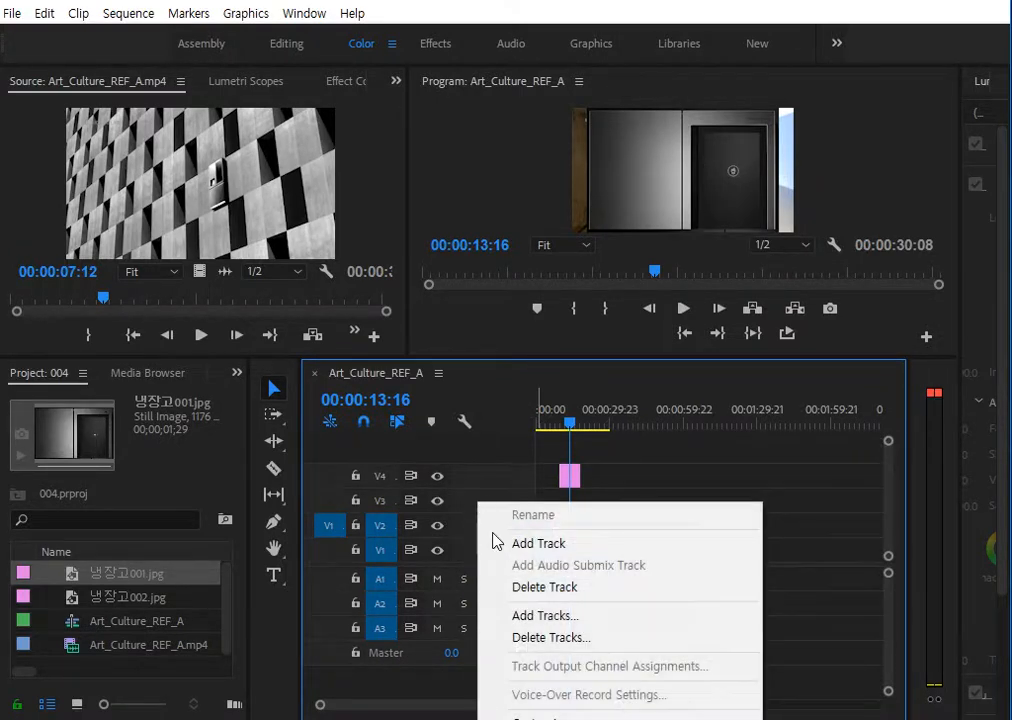
{"action": "left_click", "coordinate": [518, 592]}
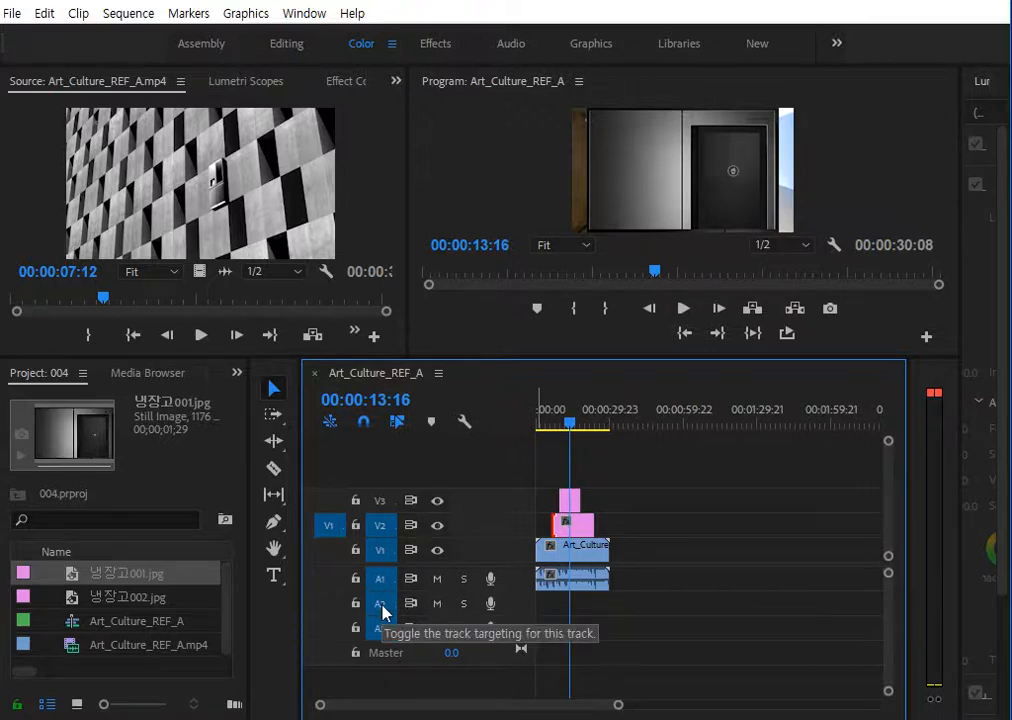
Add an empty audio track directly below A2 and another directly below A1
{"action": "left_click", "coordinate": [500, 605]}
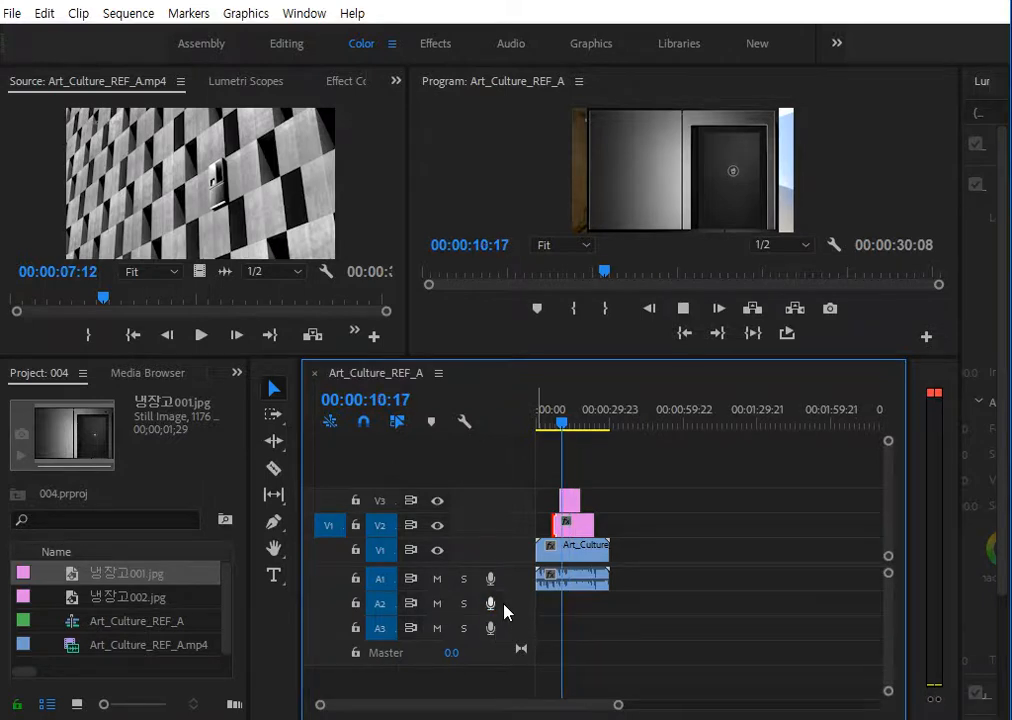
{"action": "right_click", "coordinate": [504, 606]}
{"action": "left_click", "coordinate": [491, 605]}
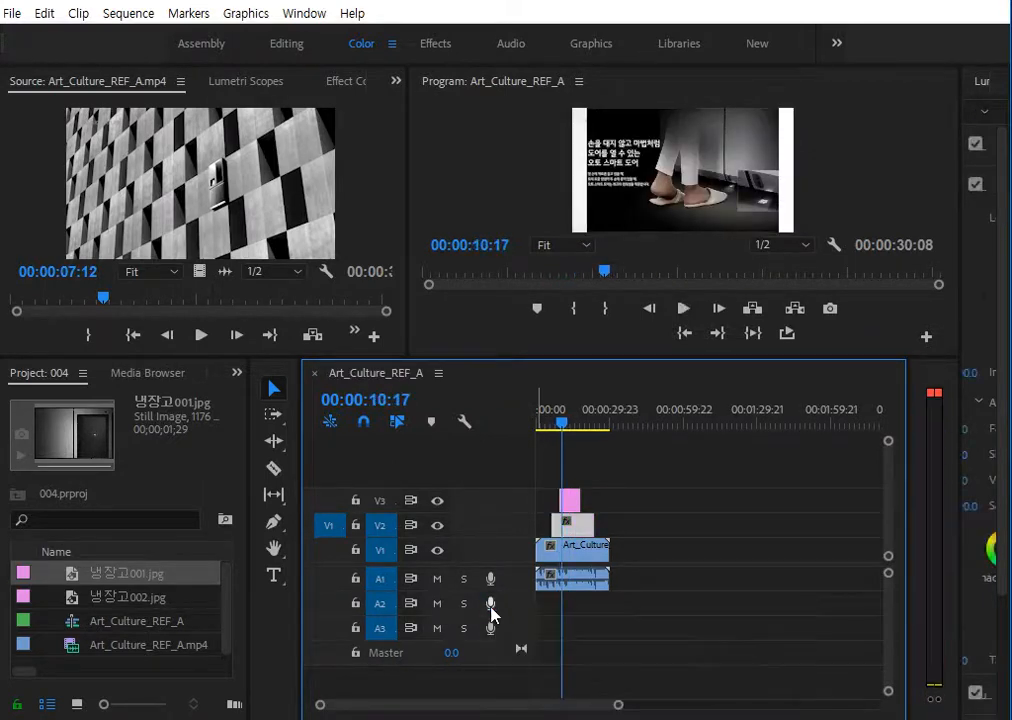
{"action": "right_click", "coordinate": [503, 617]}
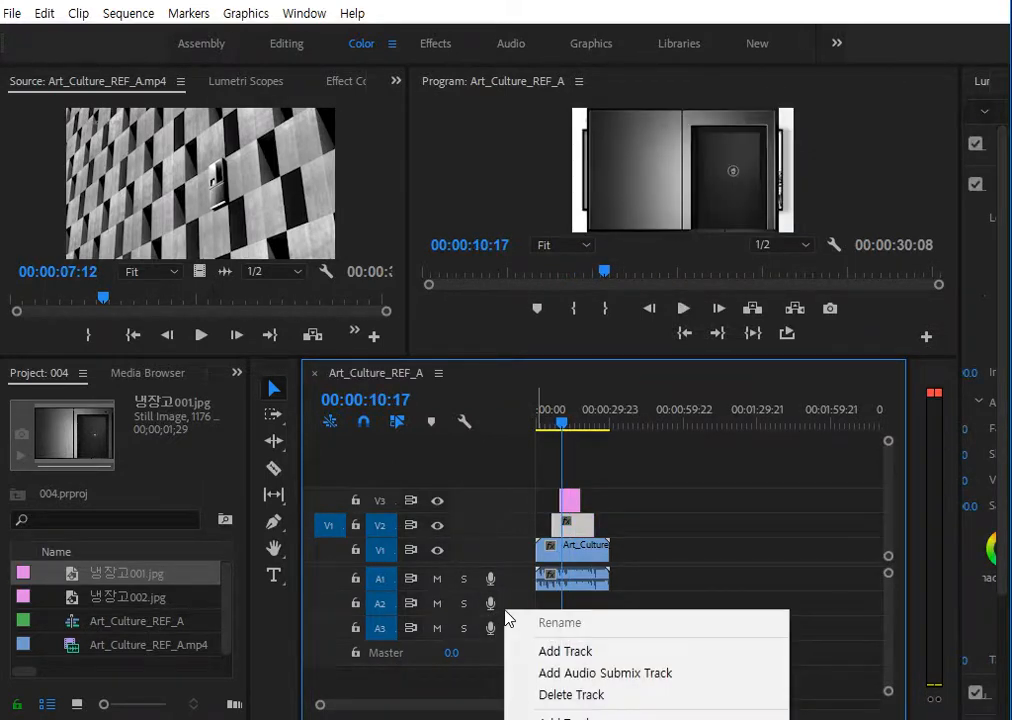
{"action": "left_click", "coordinate": [644, 654]}
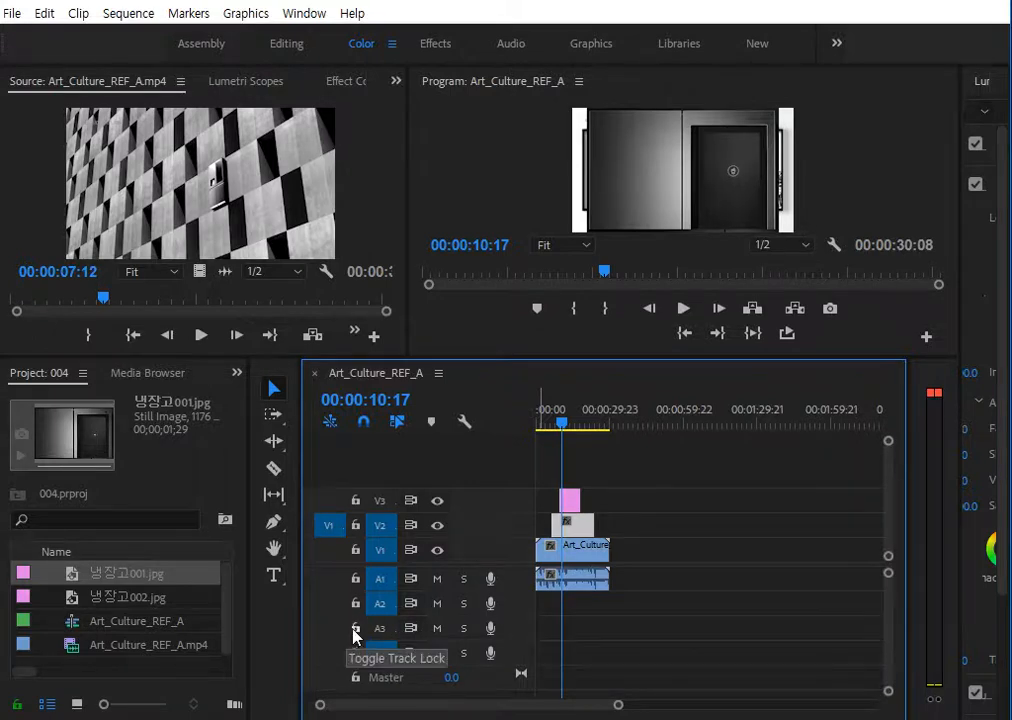
{"action": "right_click", "coordinate": [508, 583]}
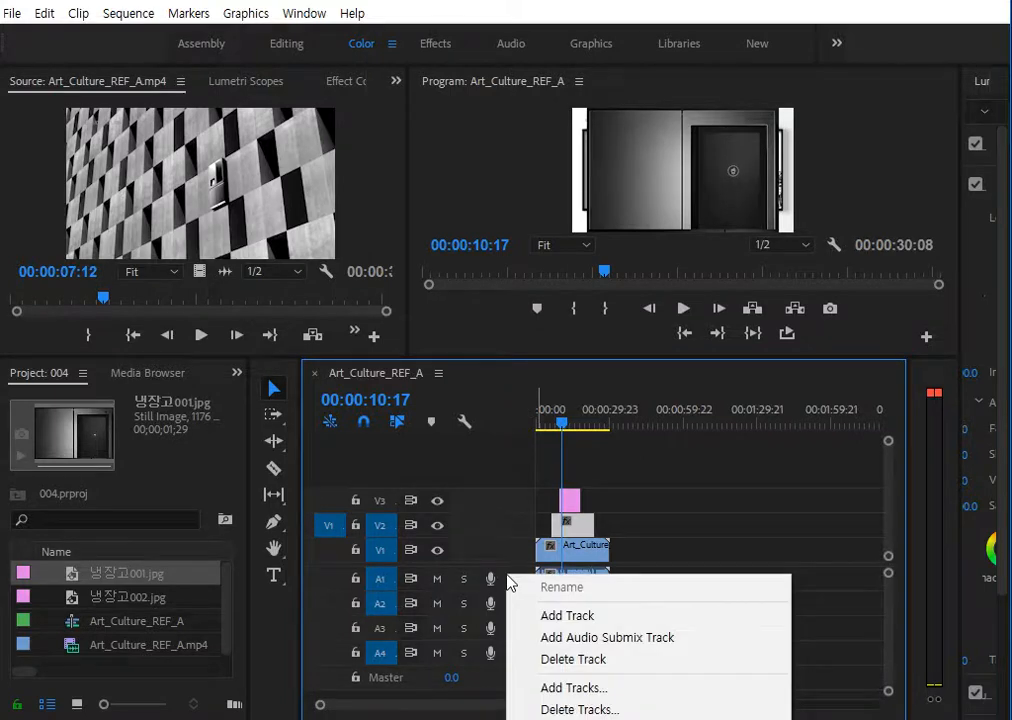
{"action": "left_click", "coordinate": [598, 617]}
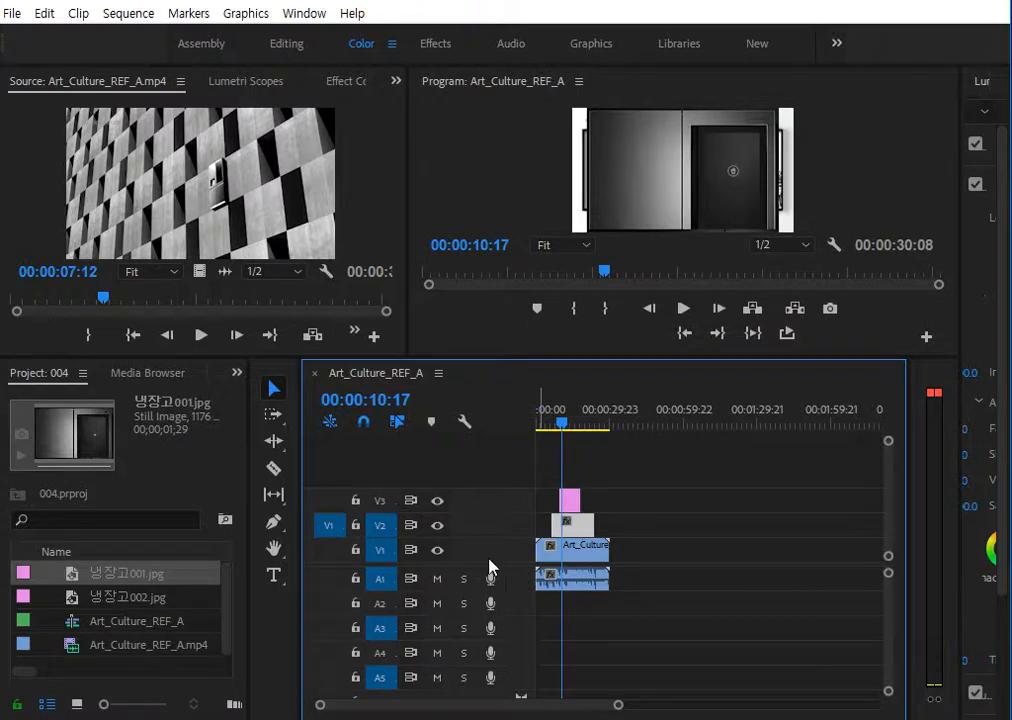
Open the Add Tracks settings and examine the sections for the number and placement of new video and audio tracks
{"action": "right_click", "coordinate": [510, 585]}
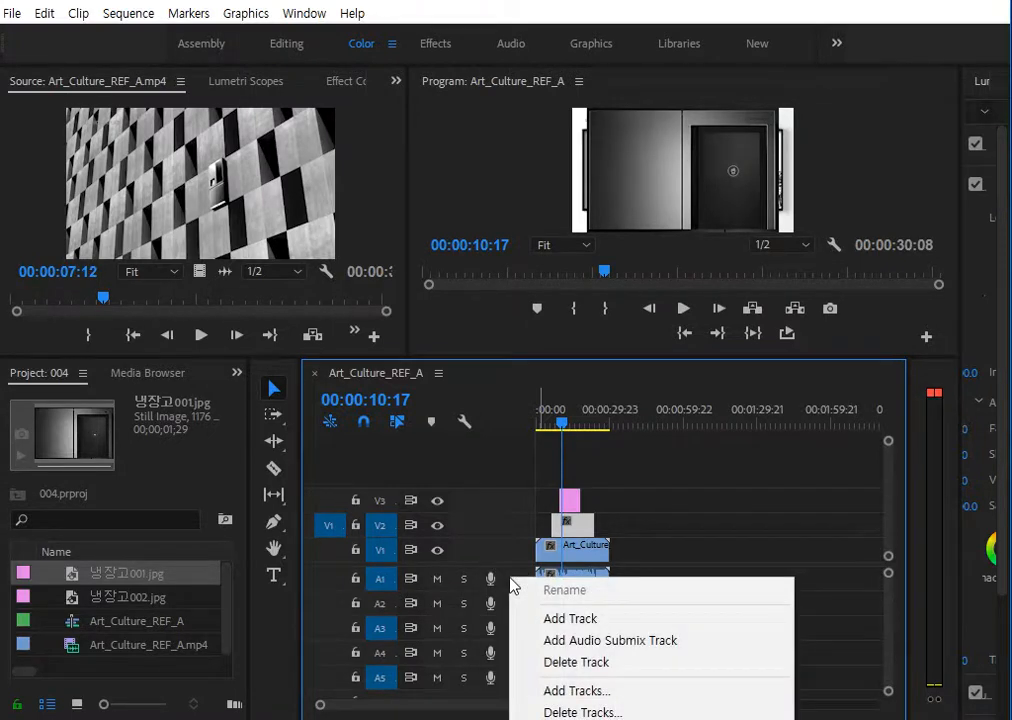
{"action": "left_click", "coordinate": [669, 8]}
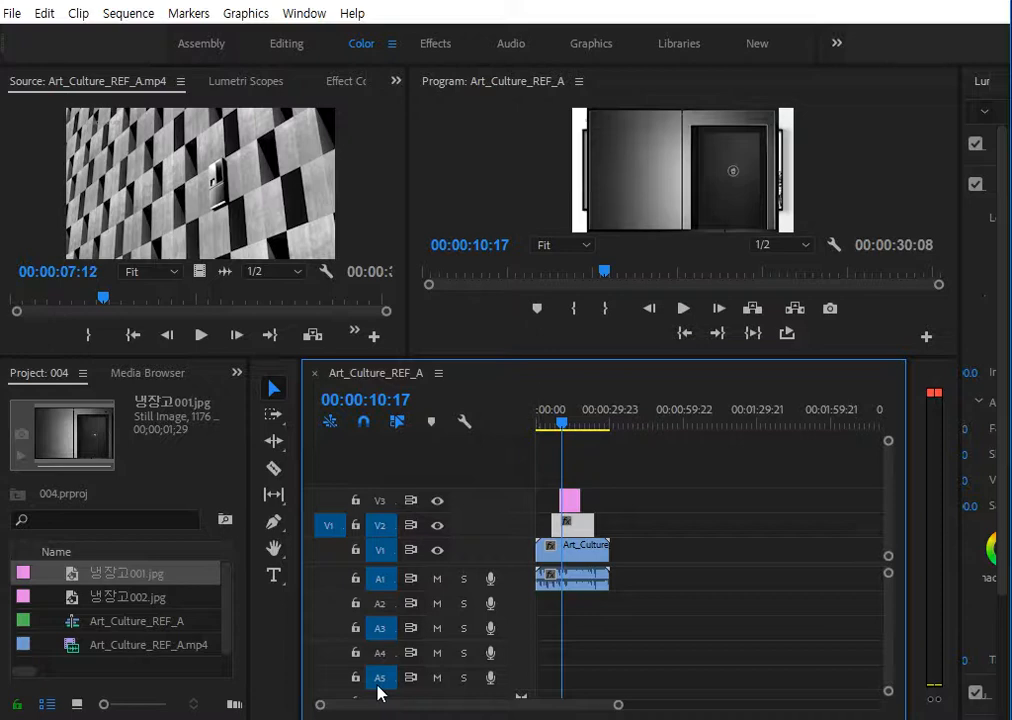
{"action": "right_click", "coordinate": [500, 531]}
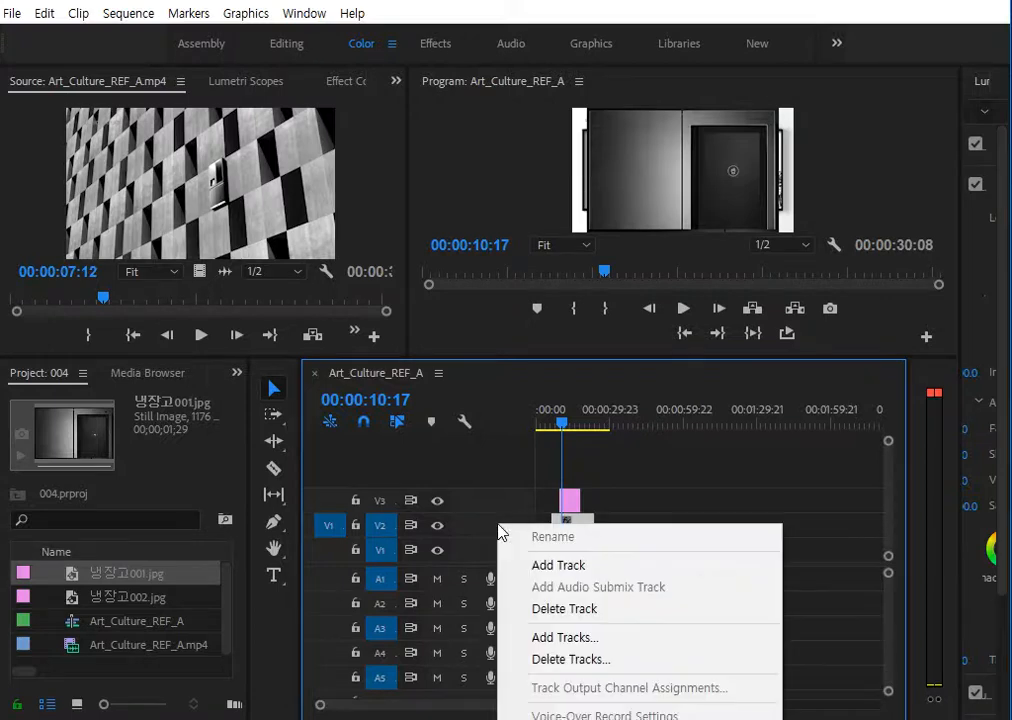
{"action": "left_click", "coordinate": [591, 642]}
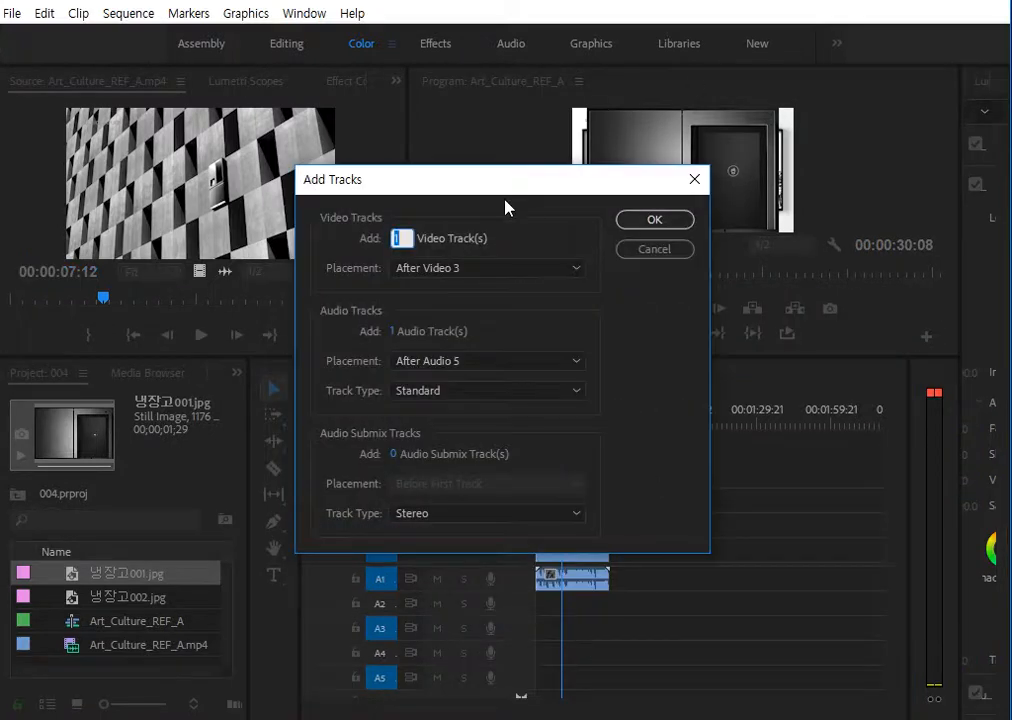
{"action": "left_click_drag", "start_coordinate": [505, 186], "coordinate": [376, 130]}
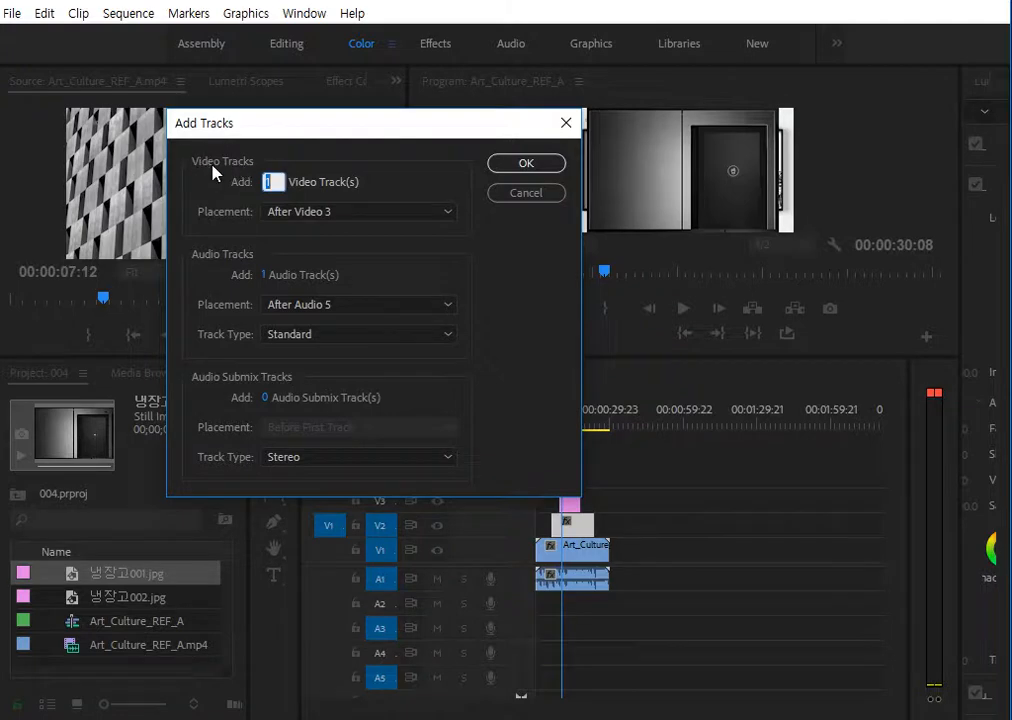
{"action": "key", "text": "ctrl+alt+d"}
{"action": "mouse_move", "coordinate": [175, 154]}
{"action": "left_mouse_down"}
{"action": "mouse_move", "coordinate": [455, 160]}
{"action": "mouse_move", "coordinate": [490, 203]}
{"action": "mouse_move", "coordinate": [479, 237]}
{"action": "left_mouse_up"}
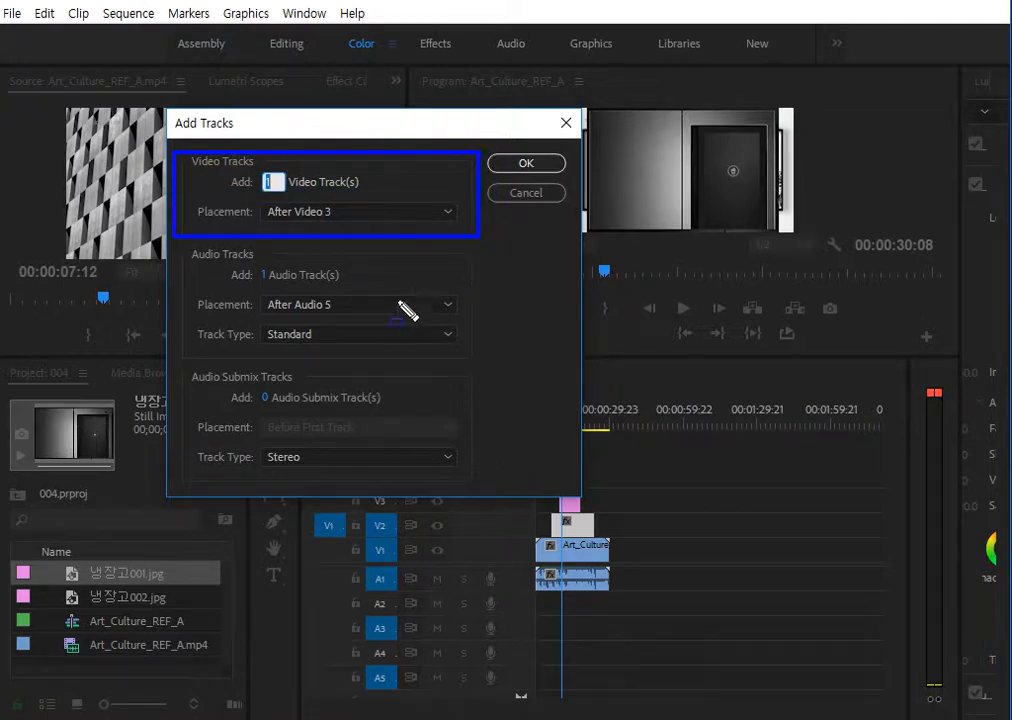
{"action": "mouse_move", "coordinate": [181, 248]}
{"action": "left_mouse_down"}
{"action": "mouse_move", "coordinate": [542, 292]}
{"action": "mouse_move", "coordinate": [506, 366]}
{"action": "mouse_move", "coordinate": [489, 360]}
{"action": "left_mouse_up"}
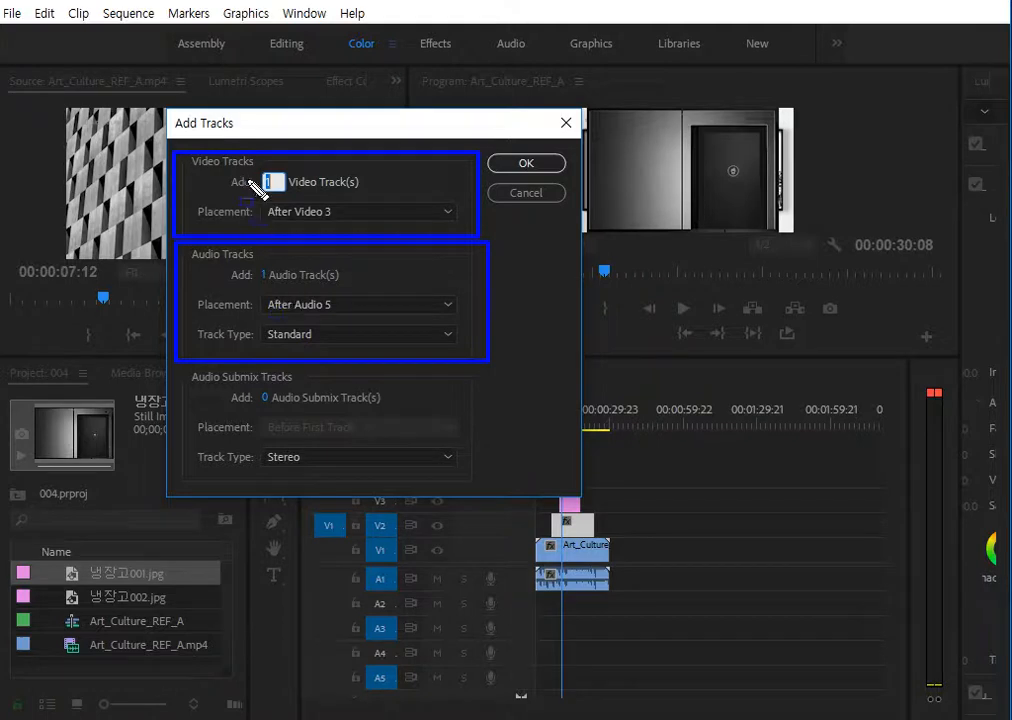
{"action": "mouse_move", "coordinate": [213, 162]}
{"action": "left_mouse_down"}
{"action": "mouse_move", "coordinate": [219, 199]}
{"action": "mouse_move", "coordinate": [381, 196]}
{"action": "left_mouse_up"}
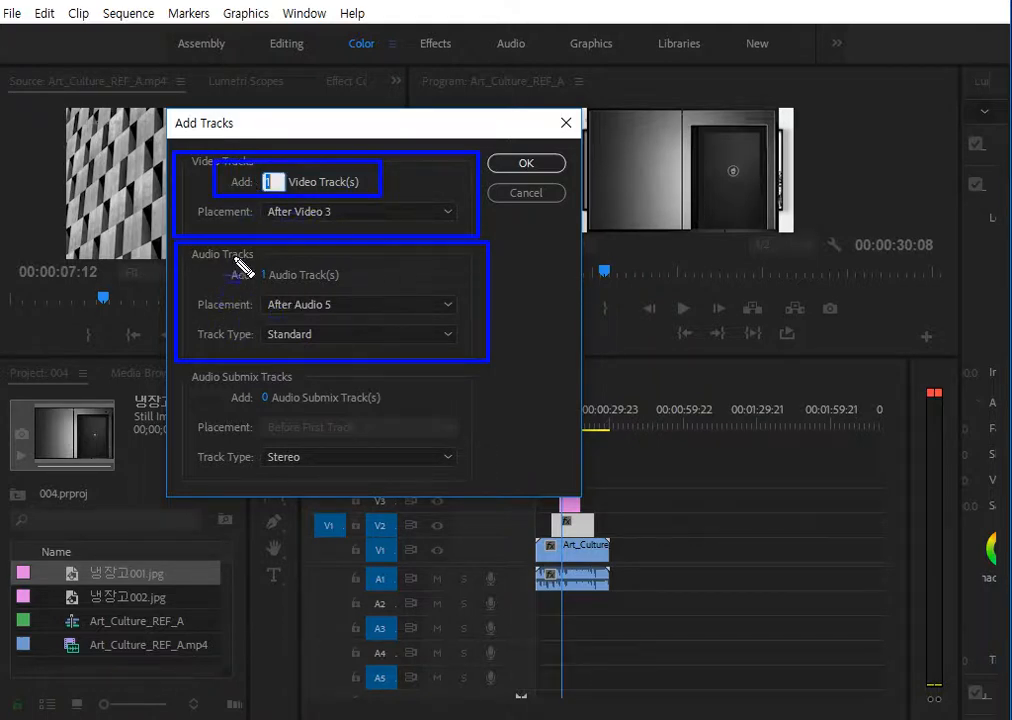
{"action": "left_click_drag", "start_coordinate": [224, 256], "coordinate": [356, 293]}
{"action": "left_click", "coordinate": [642, 700]}
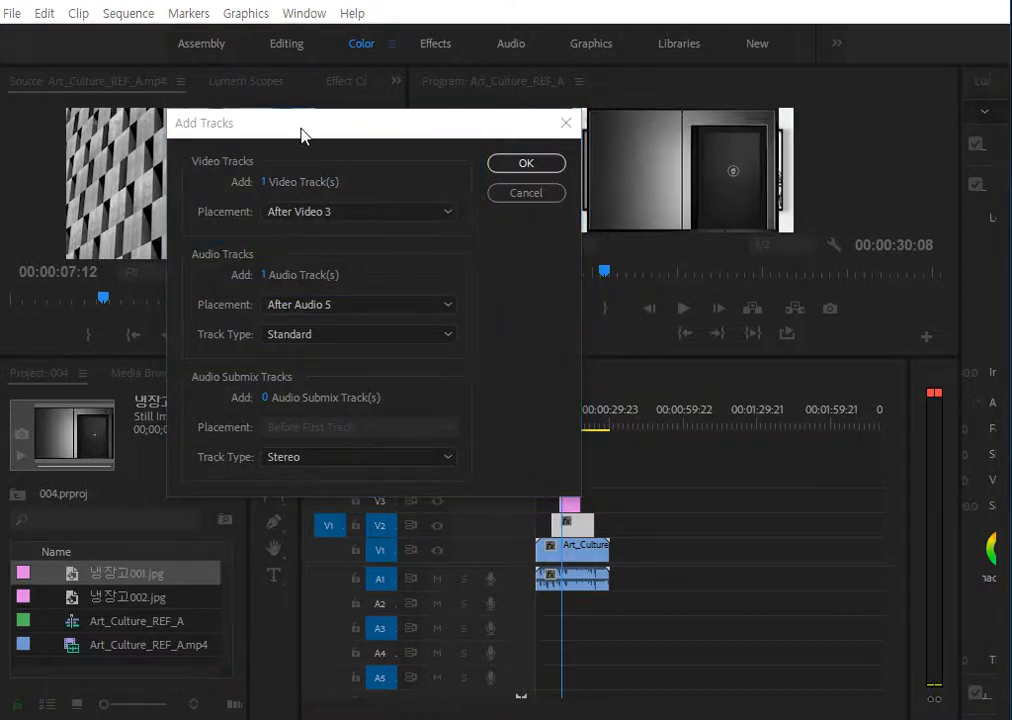
Examine the placement choices offered for a new video track and close the track settings without adding anything
{"action": "left_click_drag", "start_coordinate": [303, 135], "coordinate": [325, 130]}
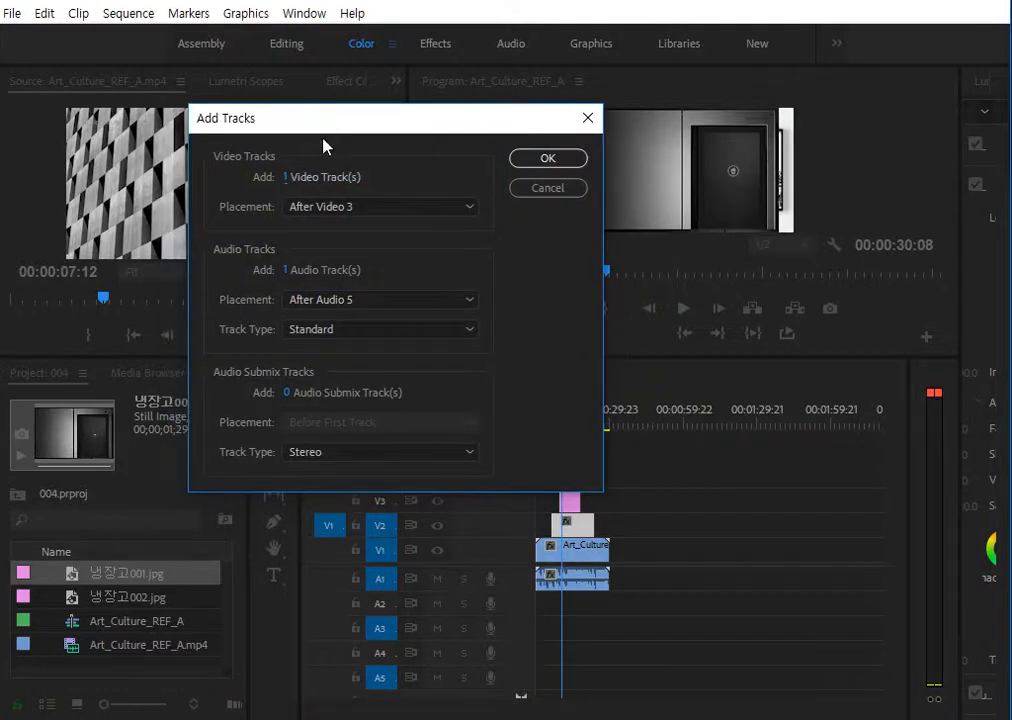
{"action": "left_click", "coordinate": [358, 211]}
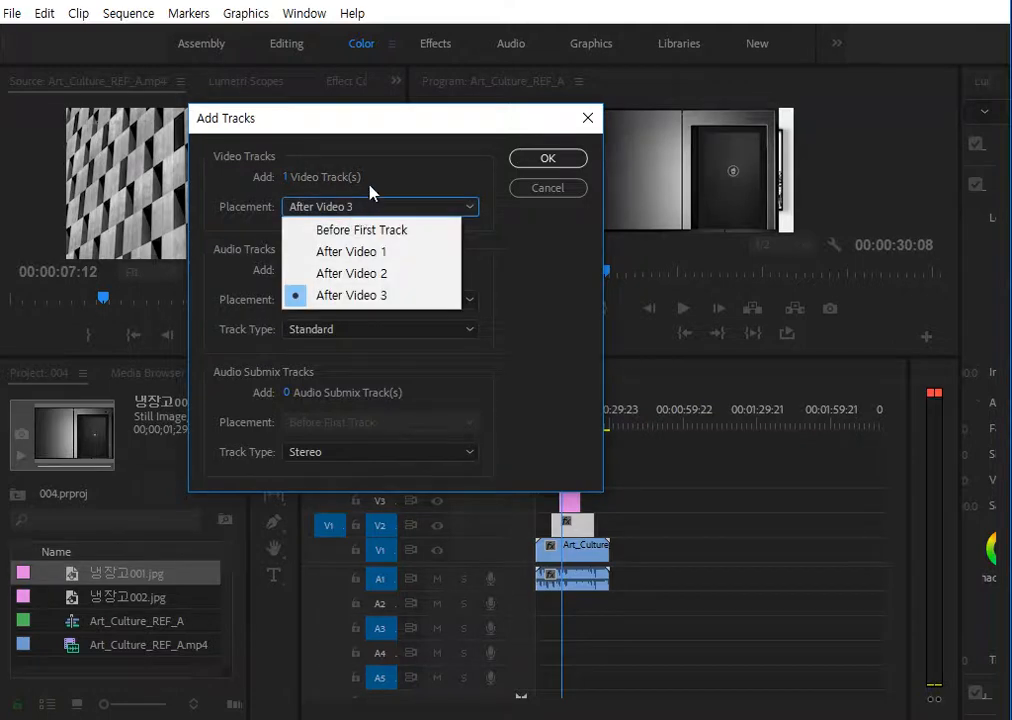
{"action": "left_click_drag", "start_coordinate": [456, 130], "coordinate": [369, 130]}
{"action": "left_click", "coordinate": [460, 190]}
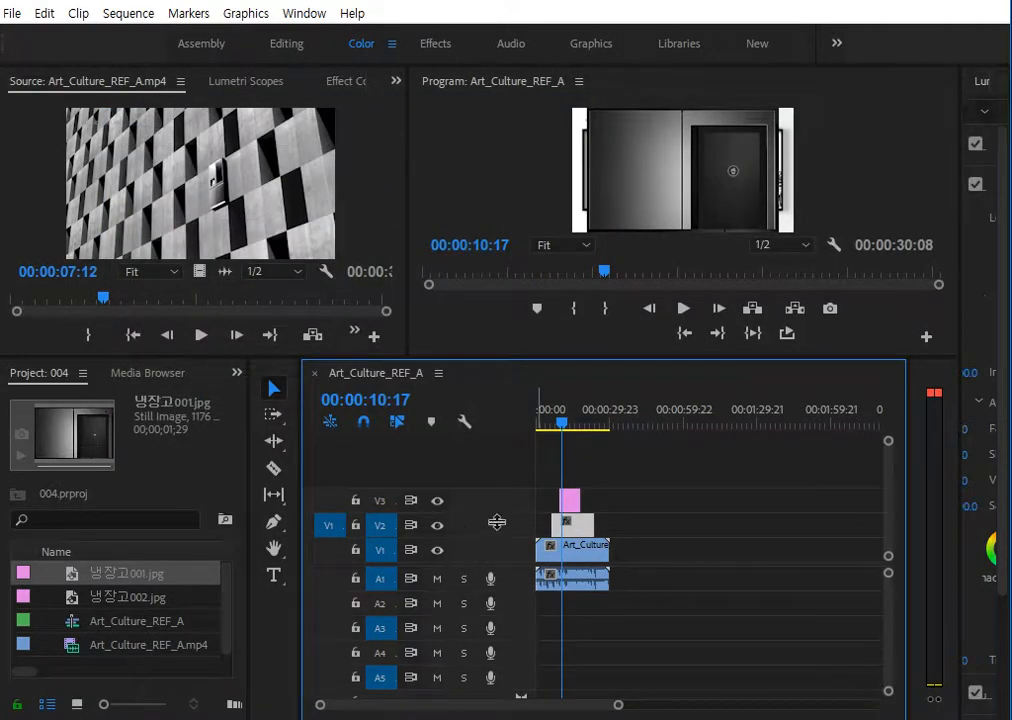
Add one video track after Video 1 with 0 audio tracks, and delete that new empty track again
{"action": "right_click", "coordinate": [481, 552]}
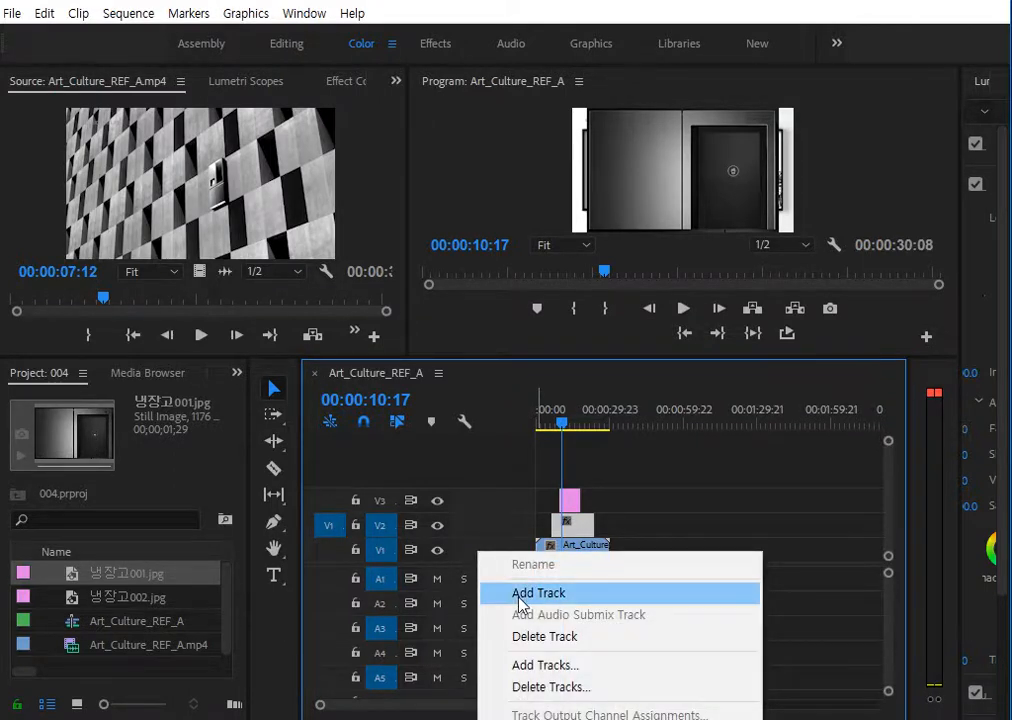
{"action": "left_click", "coordinate": [575, 668]}
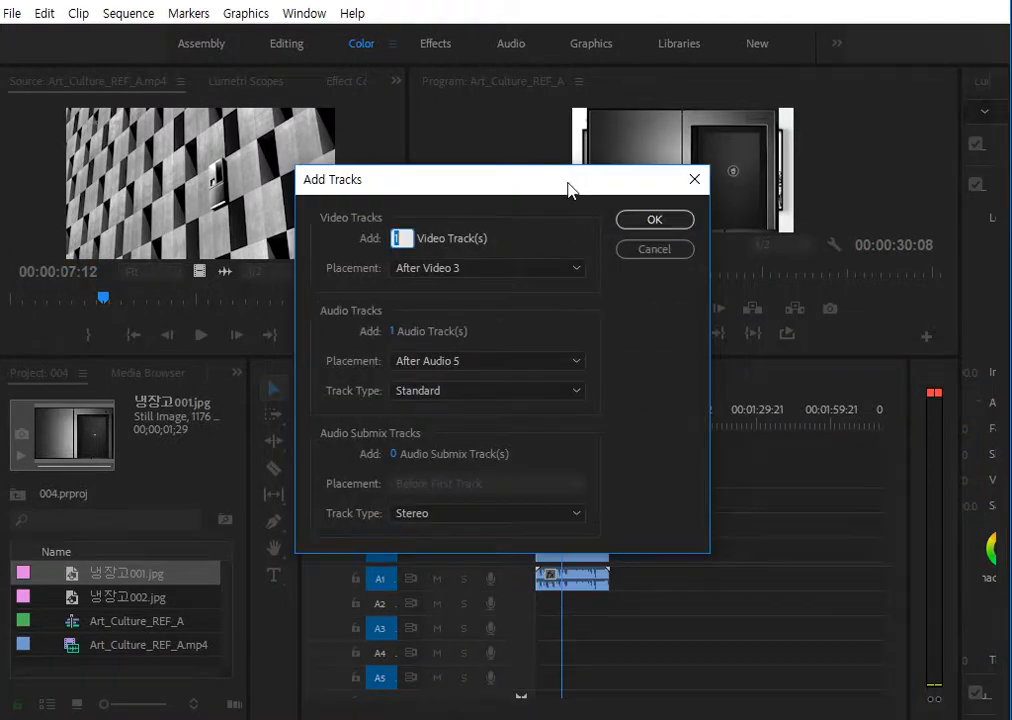
{"action": "left_click_drag", "start_coordinate": [569, 190], "coordinate": [305, 93]}
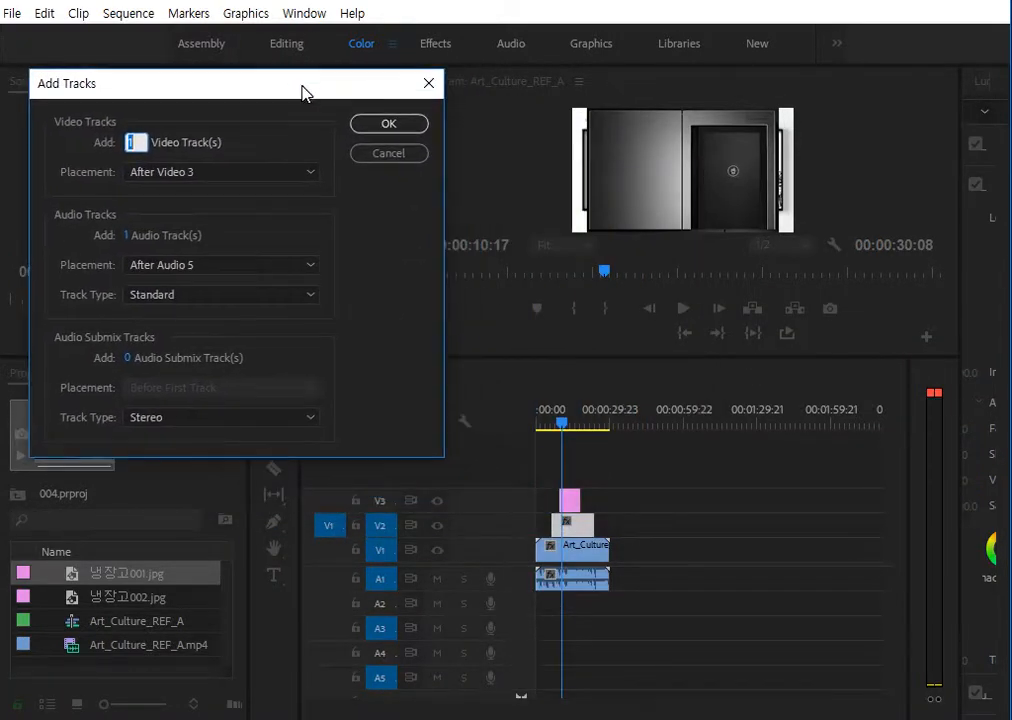
{"action": "left_click", "coordinate": [257, 175]}
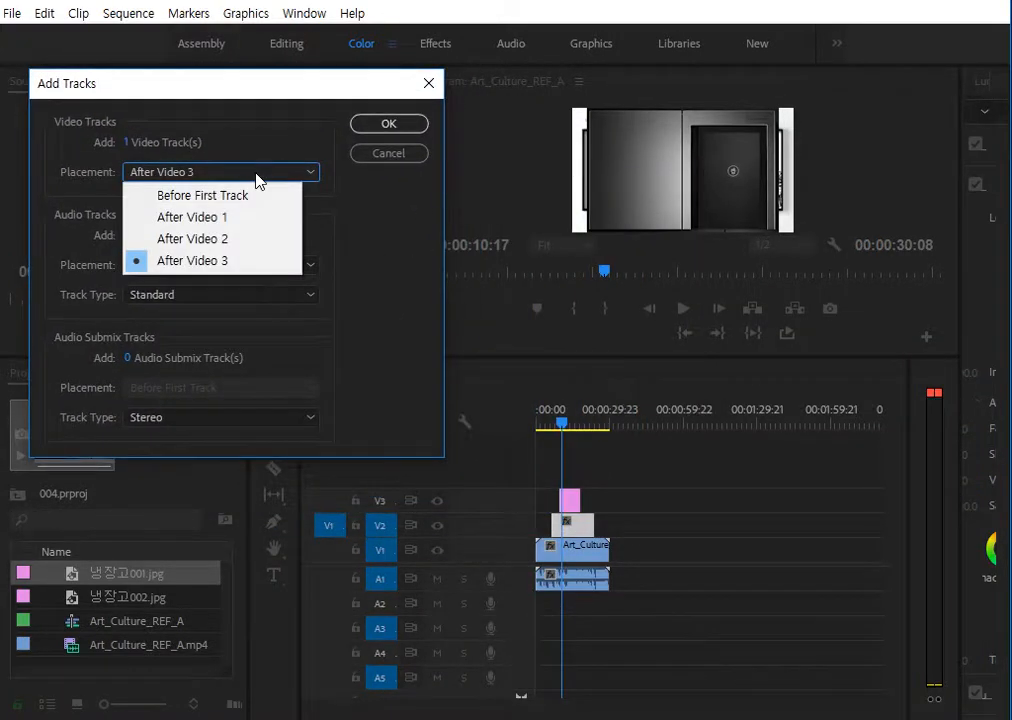
{"action": "left_click", "coordinate": [223, 222]}
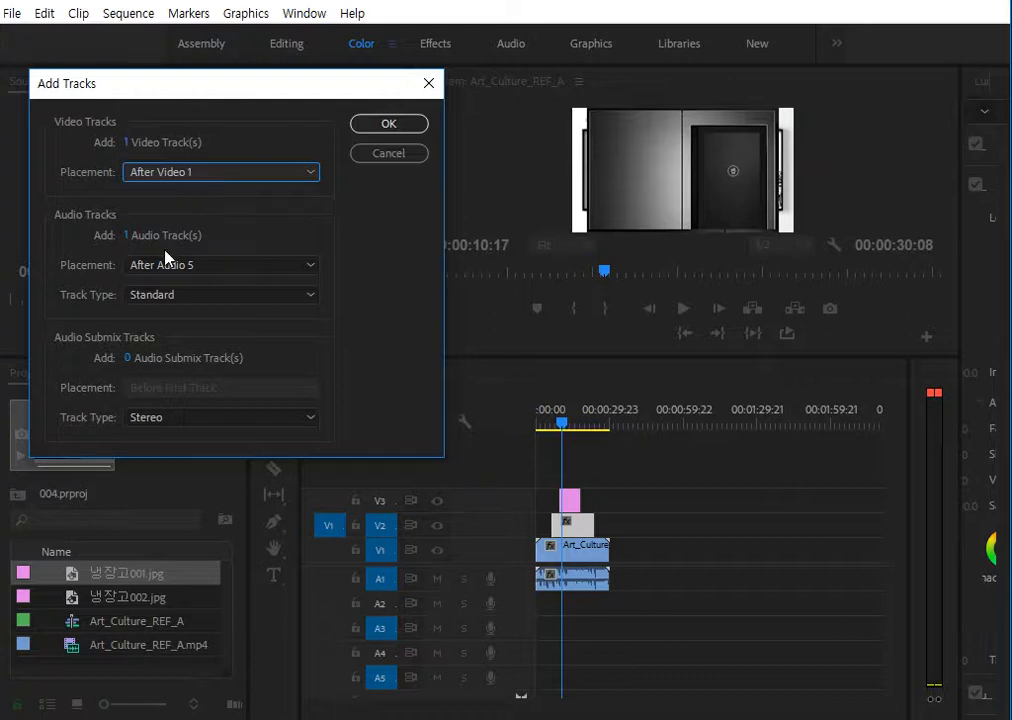
{"action": "left_click", "coordinate": [128, 236]}
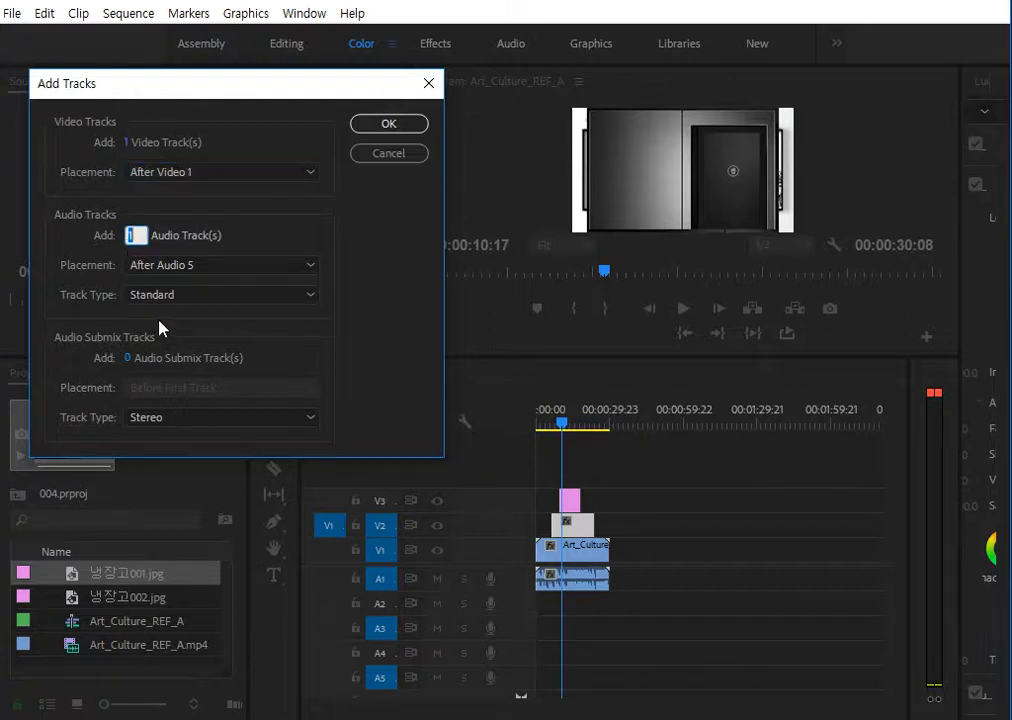
{"action": "type", "text": "0"}
{"action": "left_click", "coordinate": [383, 204]}
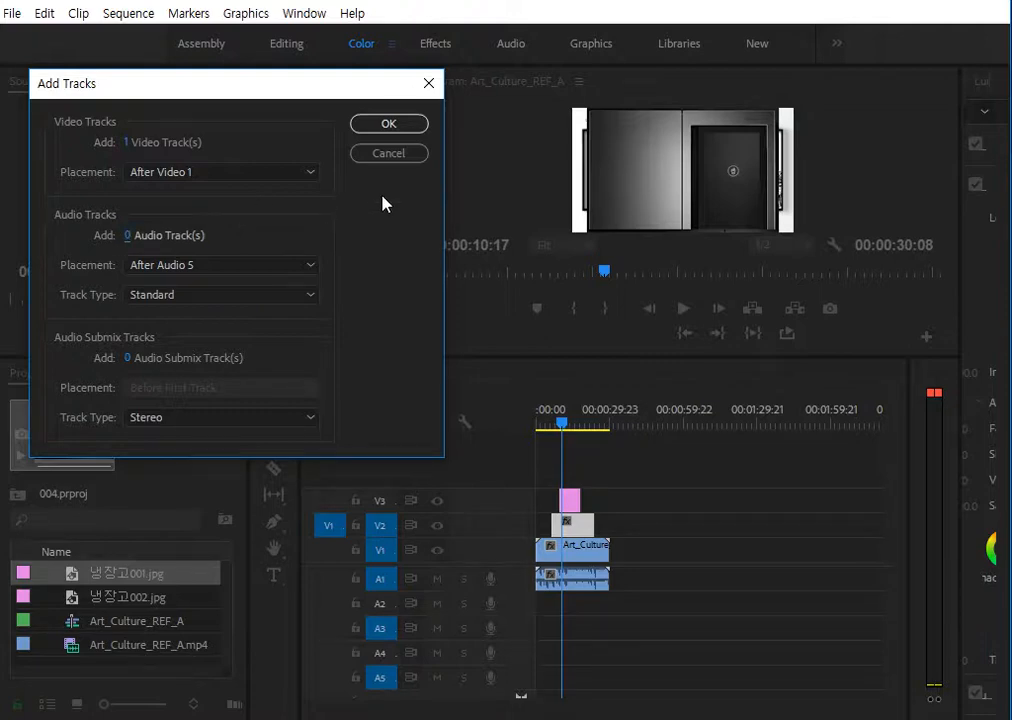
{"action": "left_click", "coordinate": [400, 127]}
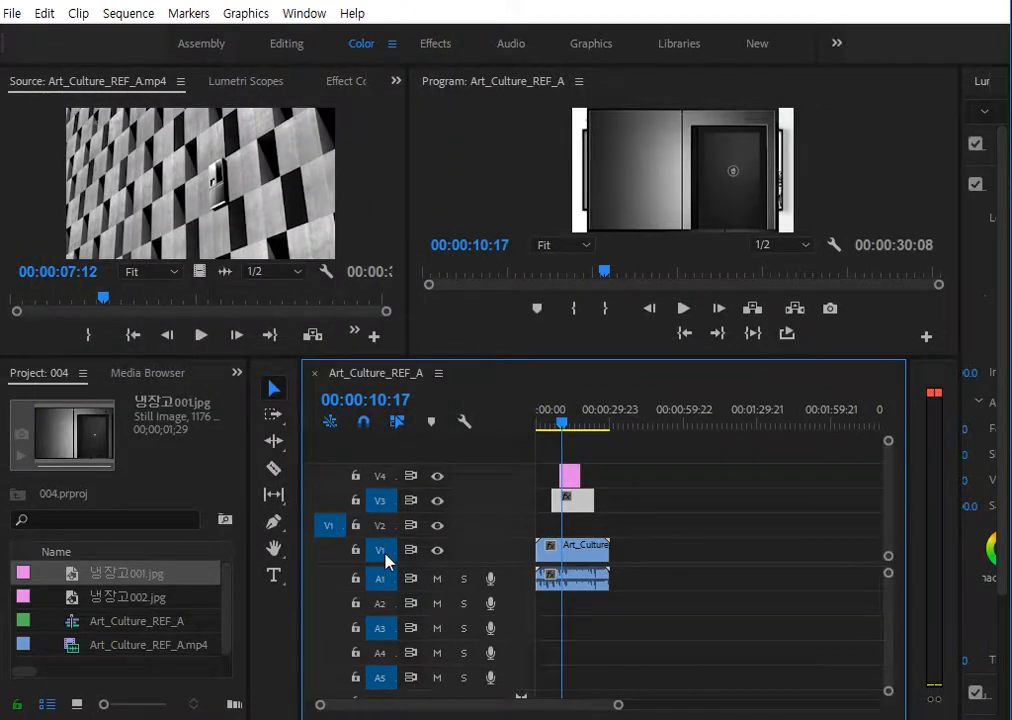
{"action": "right_click", "coordinate": [483, 534]}
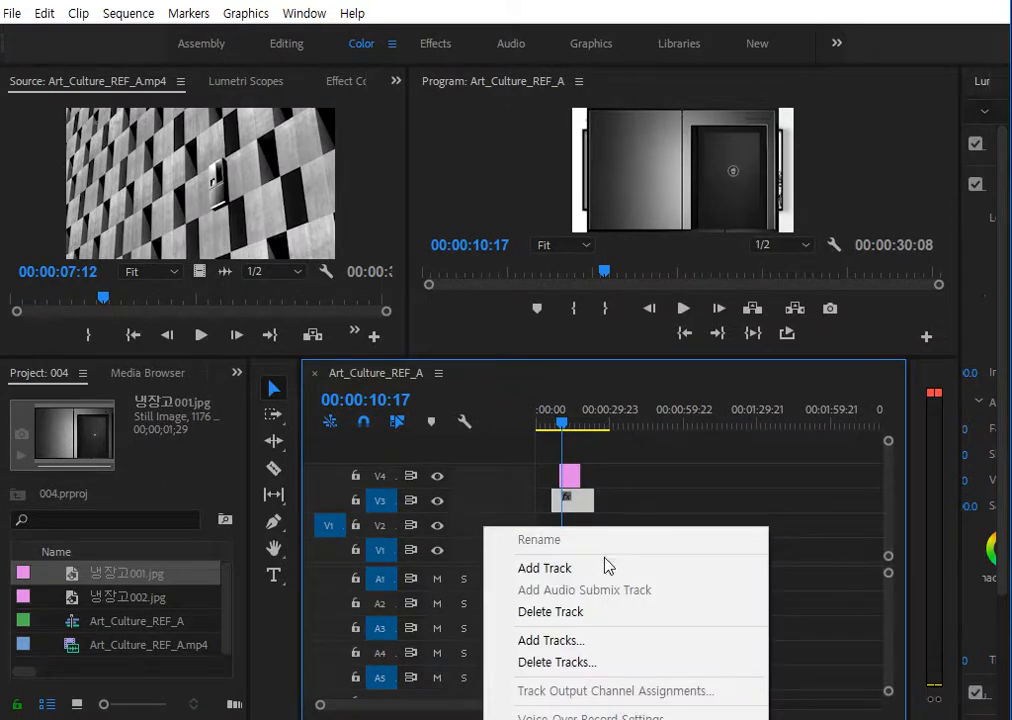
{"action": "left_click", "coordinate": [592, 612]}
Add one video track before the first track, together with one standard audio track after Audio 5
{"action": "right_click", "coordinate": [491, 528]}
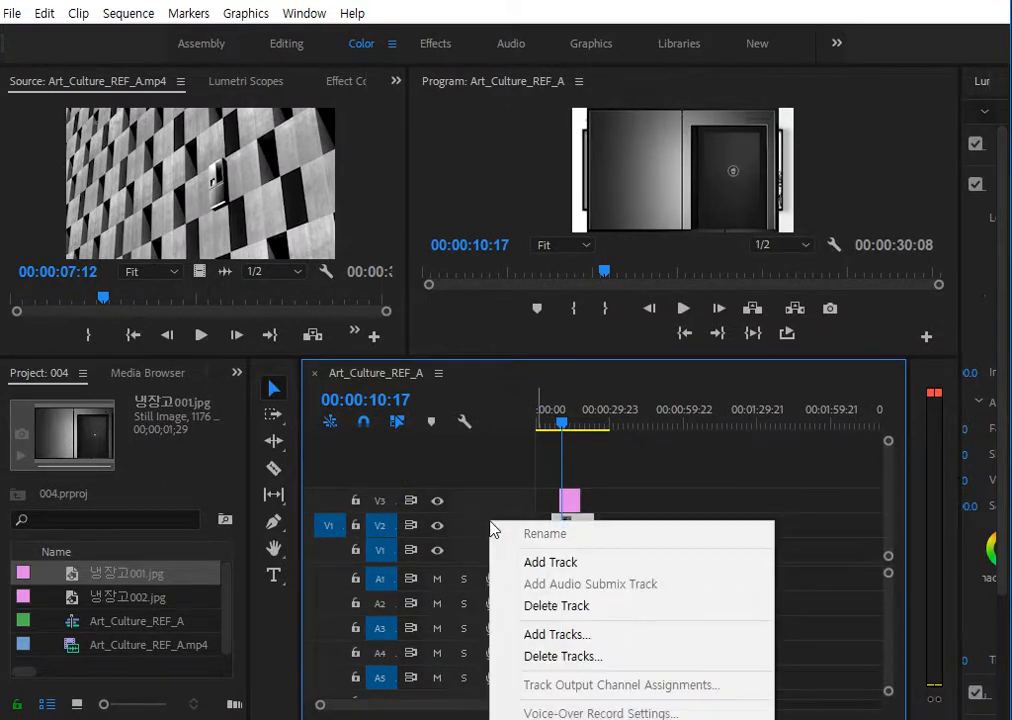
{"action": "left_click", "coordinate": [621, 634]}
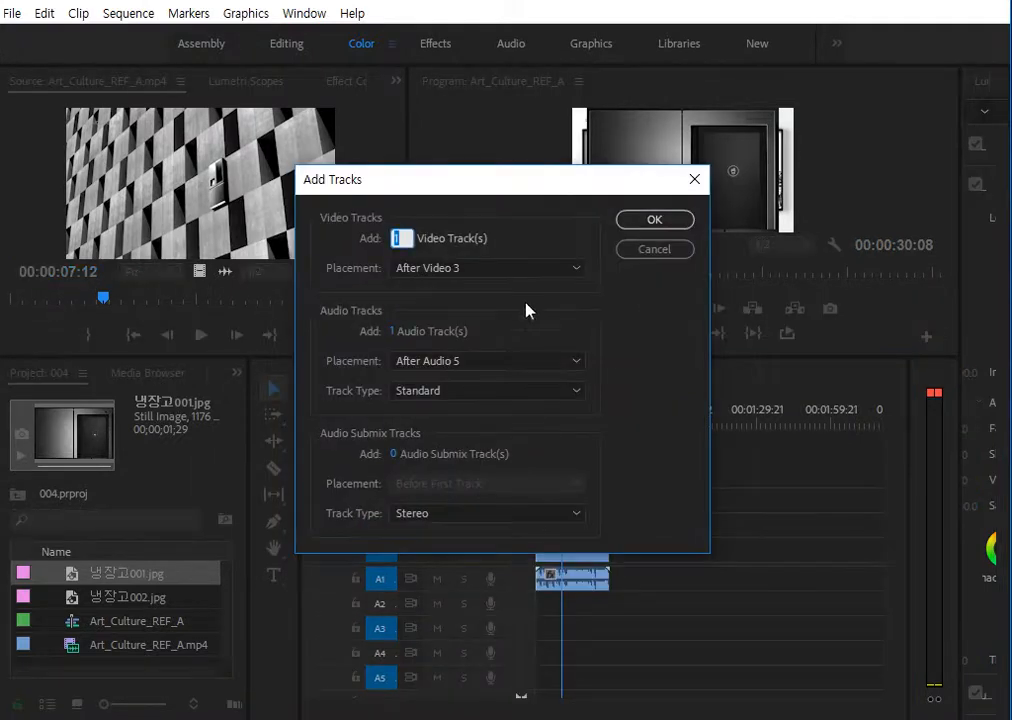
{"action": "left_click", "coordinate": [527, 268]}
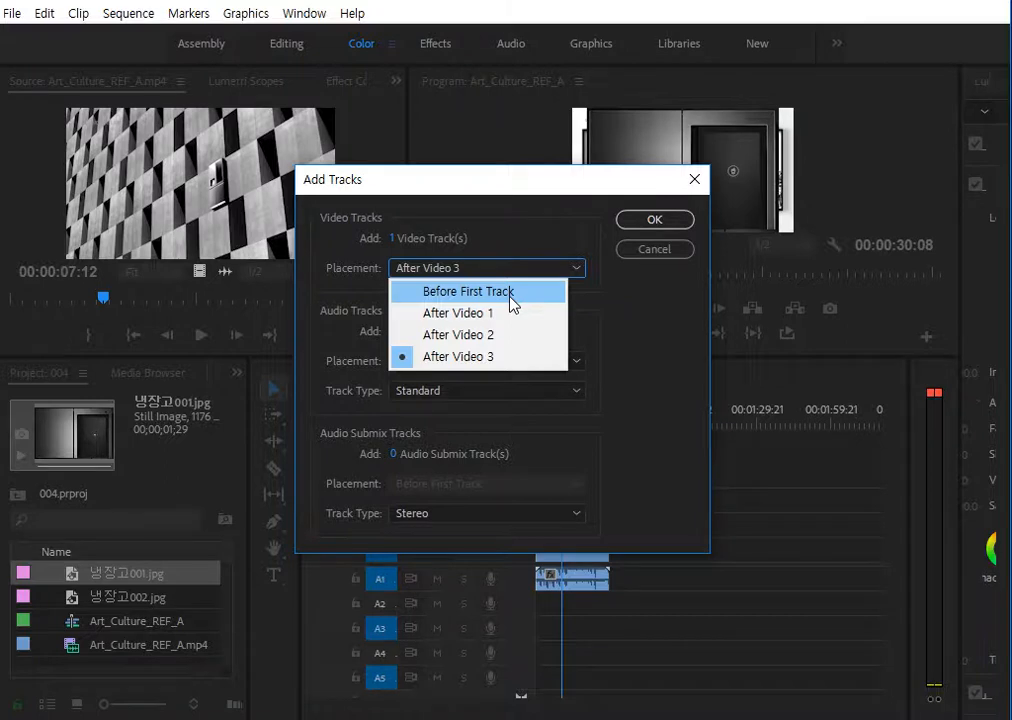
{"action": "left_click", "coordinate": [512, 300]}
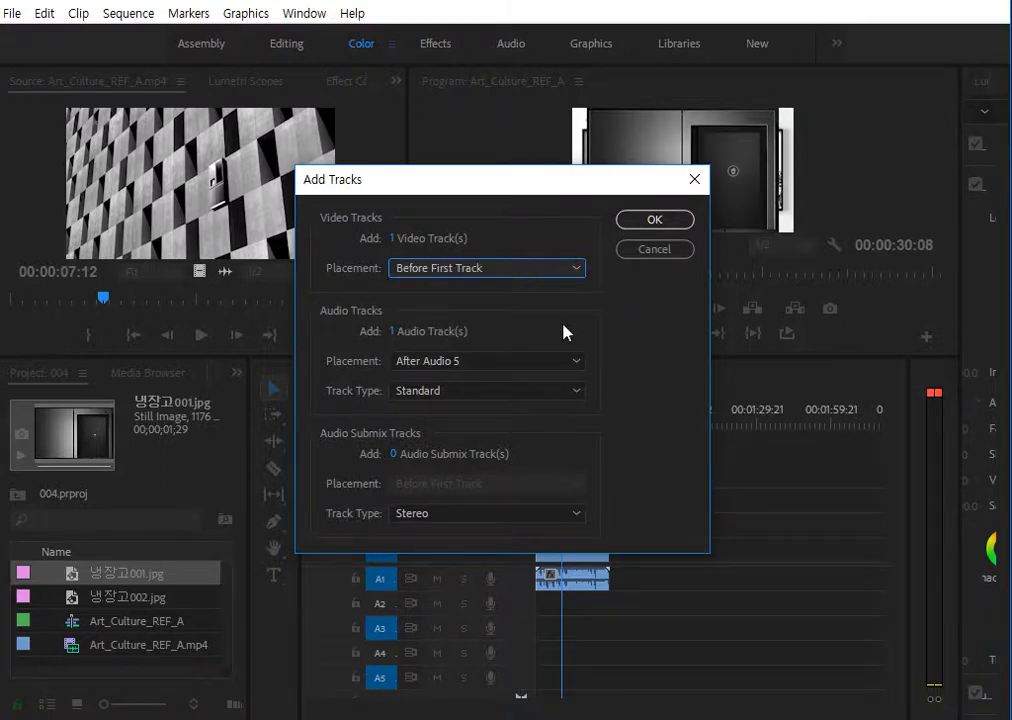
{"action": "left_click", "coordinate": [638, 219]}
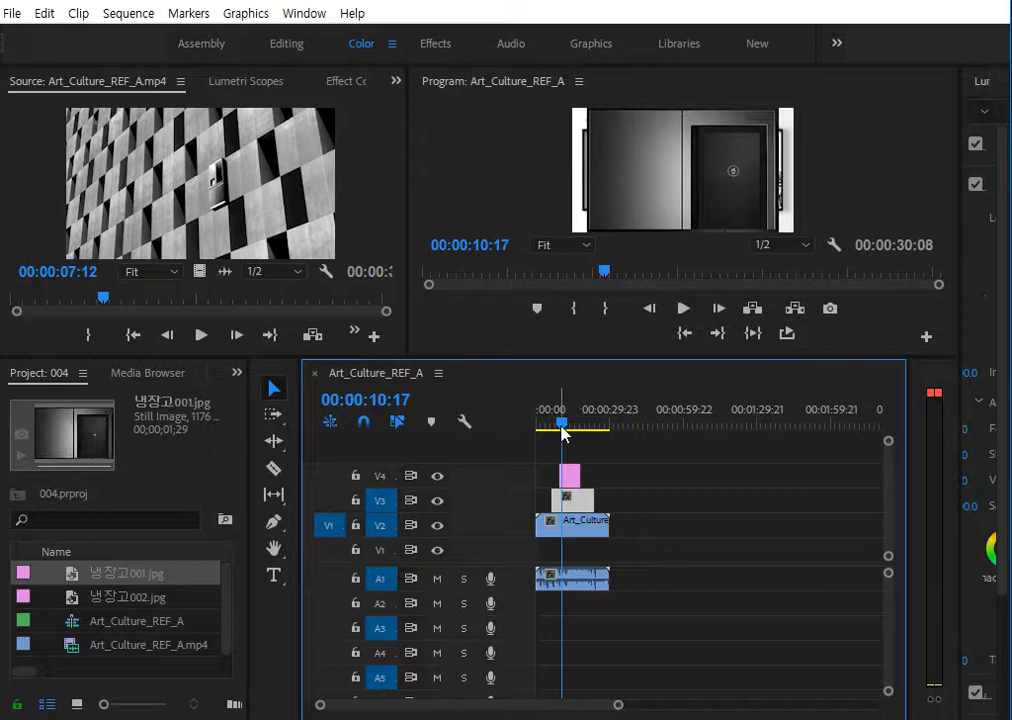
{"action": "left_click_drag", "start_coordinate": [218, 173], "coordinate": [793, 573]}
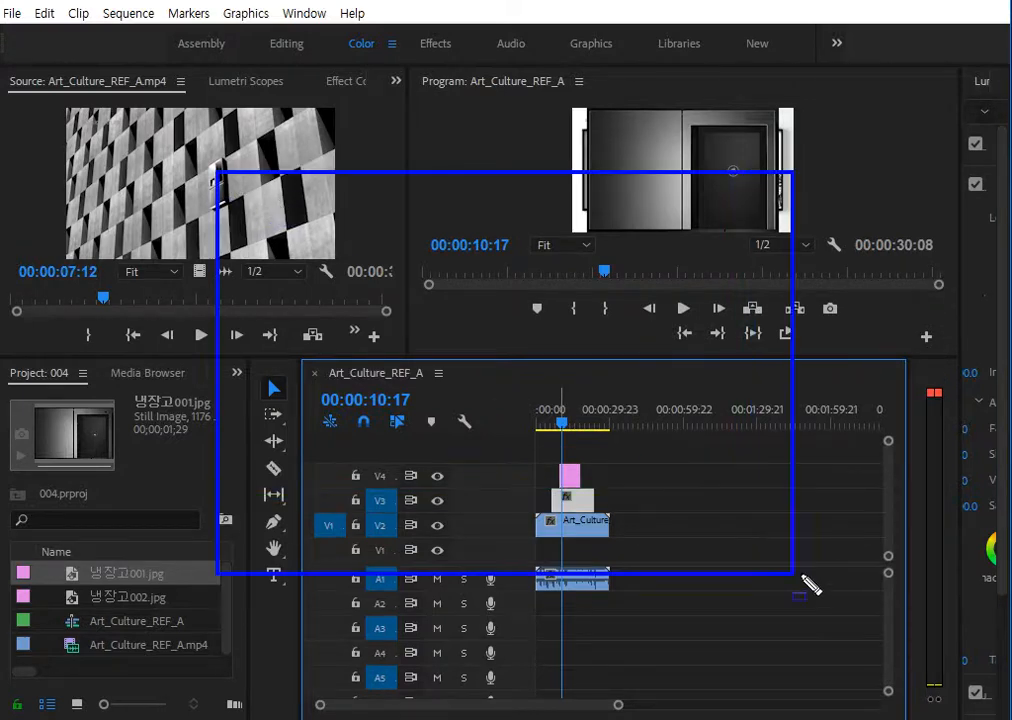
{"action": "left_click_drag", "start_coordinate": [302, 269], "coordinate": [406, 333]}
{"action": "left_click_drag", "start_coordinate": [493, 263], "coordinate": [648, 372]}
{"action": "left_click_drag", "start_coordinate": [716, 405], "coordinate": [702, 464]}
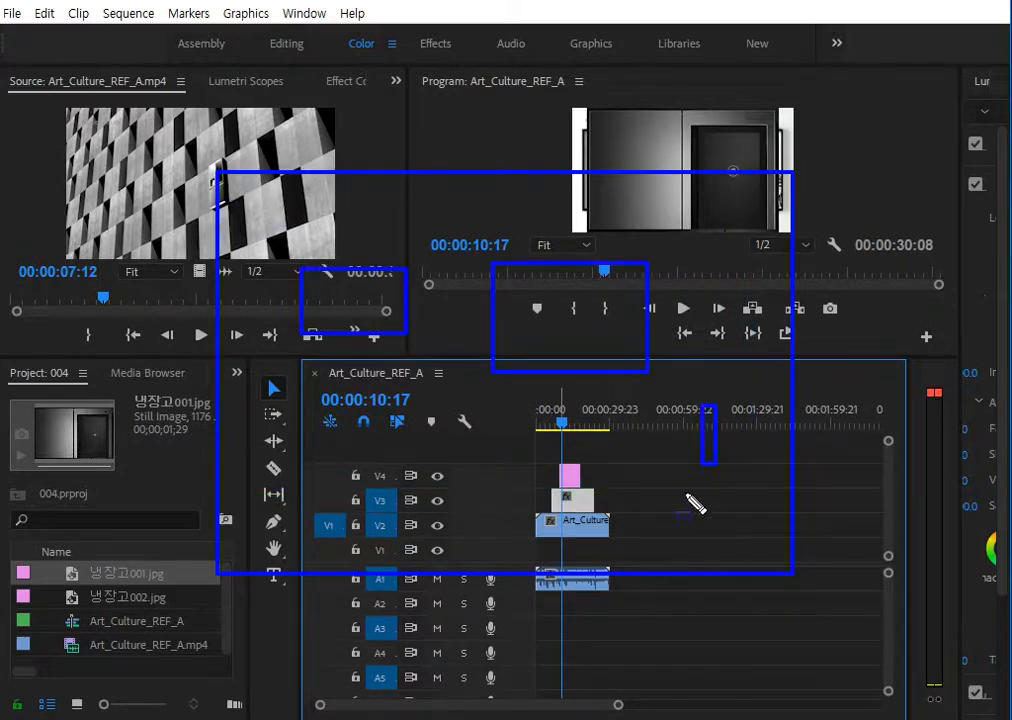
{"action": "left_click_drag", "start_coordinate": [542, 499], "coordinate": [478, 474]}
{"action": "left_click_drag", "start_coordinate": [309, 433], "coordinate": [328, 519]}
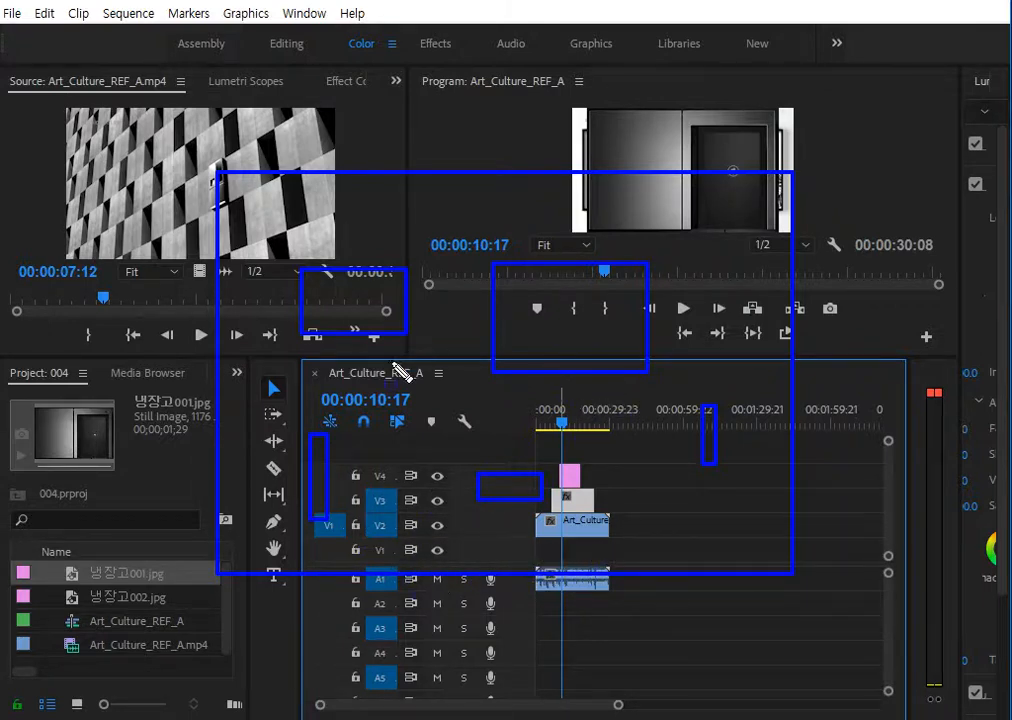
{"action": "left_click_drag", "start_coordinate": [512, 307], "coordinate": [526, 313]}
{"action": "key", "text": "Escape"}
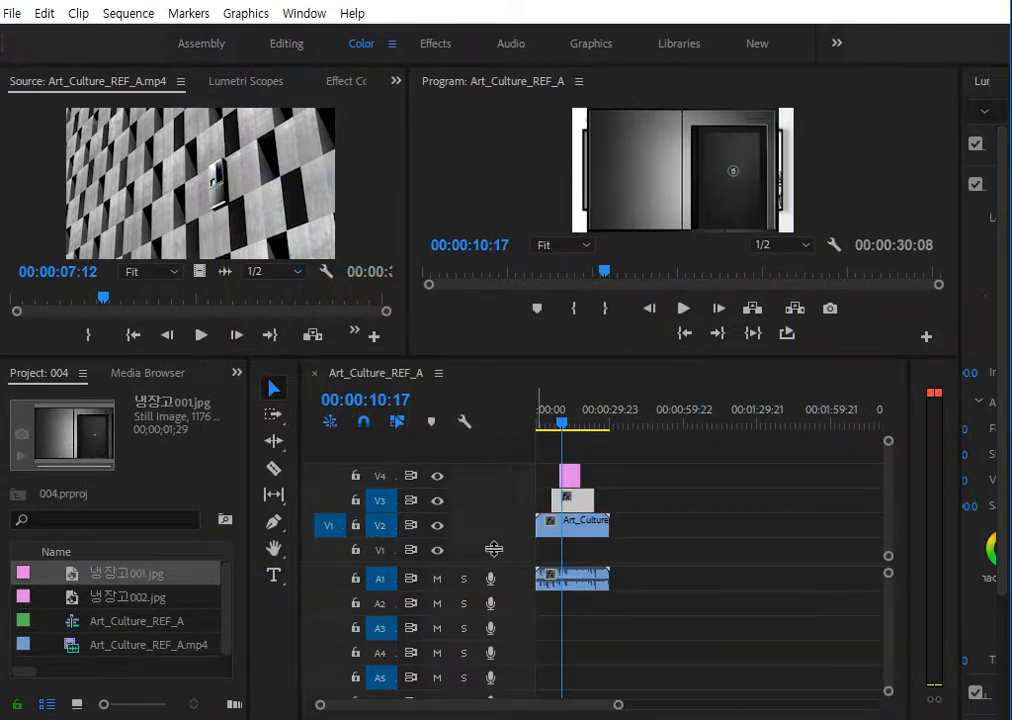
Open the Add Tracks settings, choose placement before the first track for one video track, and examine the placement choices for the audio track
{"action": "right_click", "coordinate": [468, 551]}
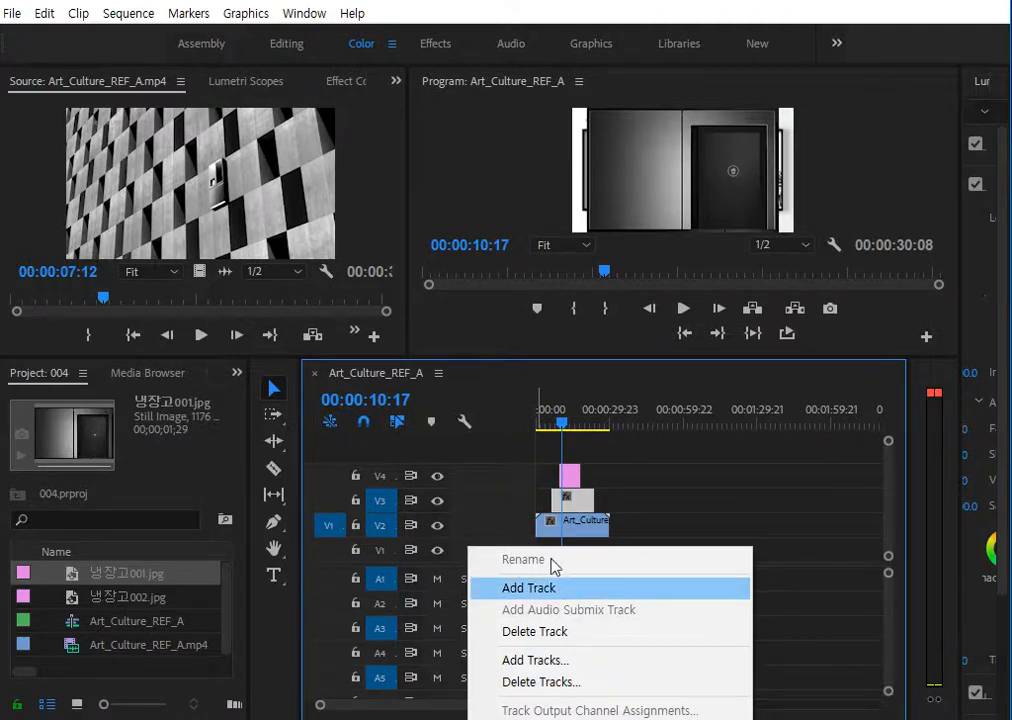
{"action": "left_click", "coordinate": [567, 668]}
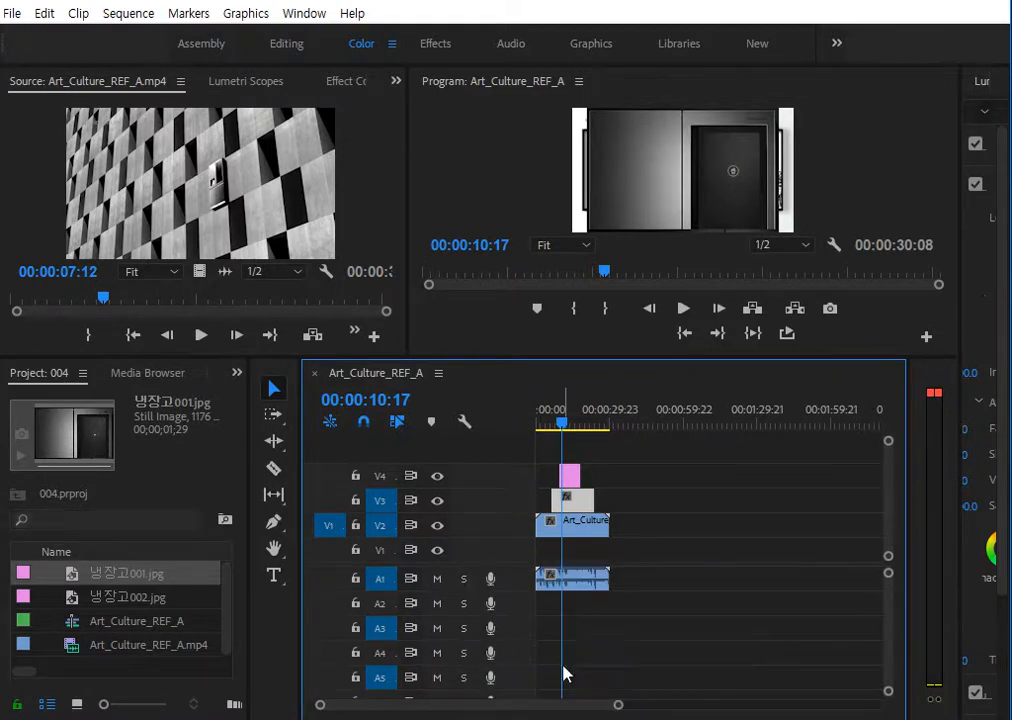
{"action": "left_click", "coordinate": [458, 270]}
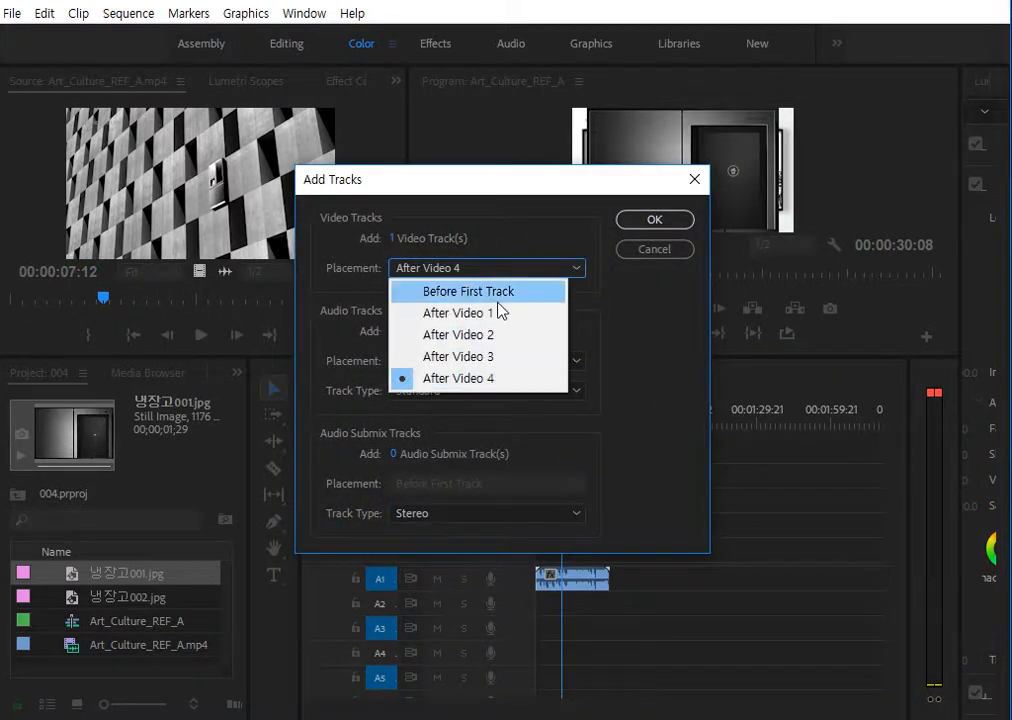
{"action": "left_click", "coordinate": [492, 292]}
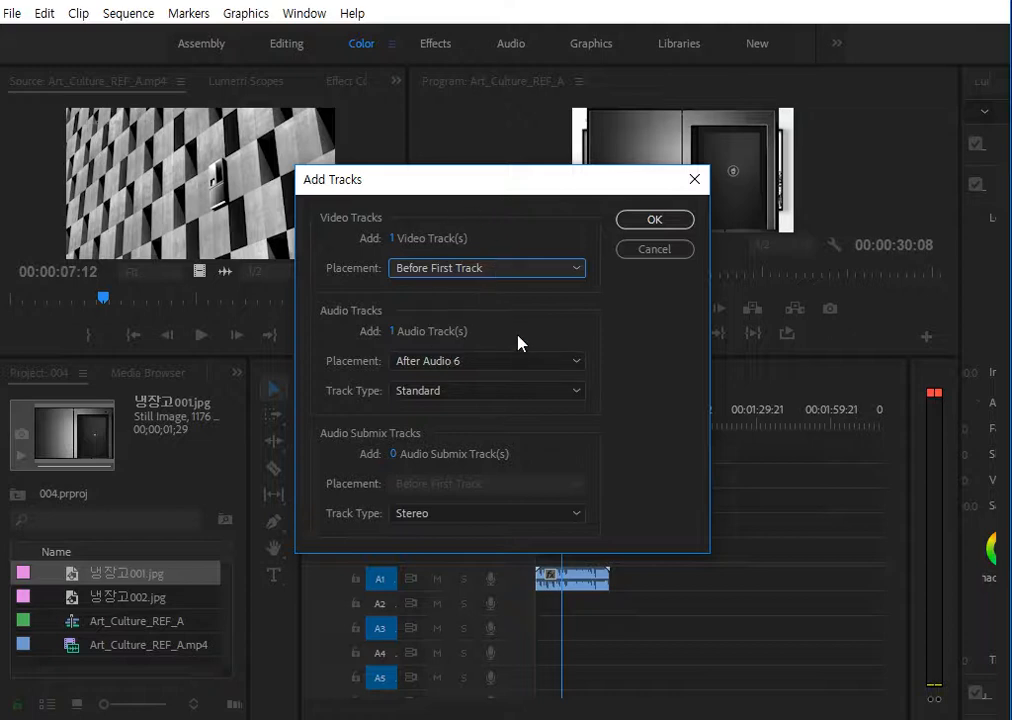
{"action": "left_click_drag", "start_coordinate": [547, 181], "coordinate": [487, 110]}
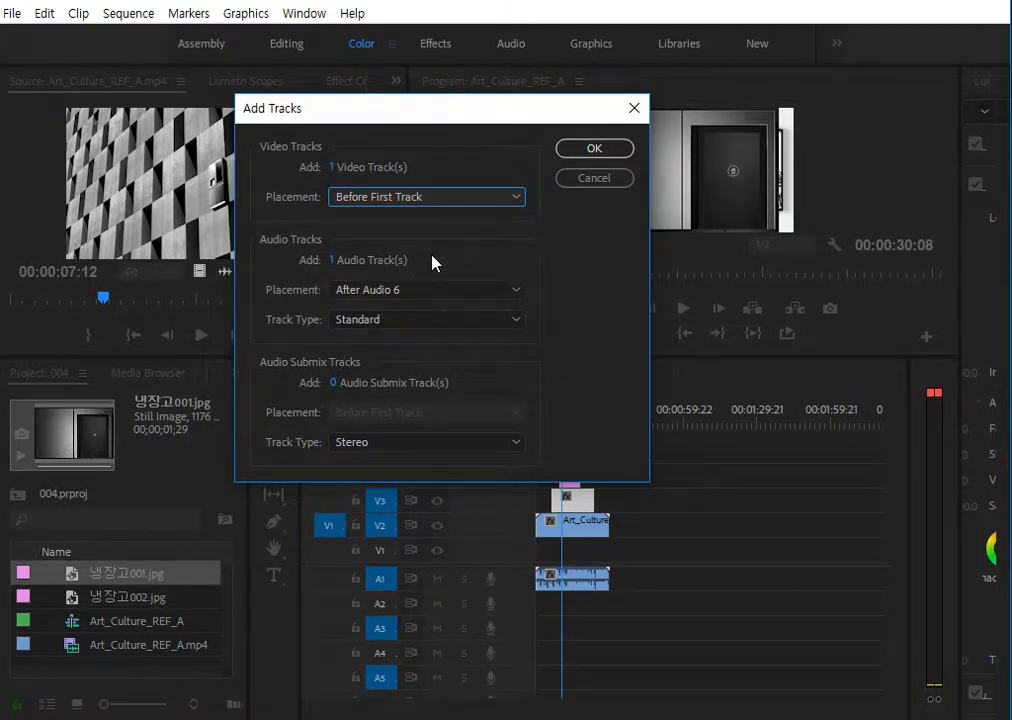
{"action": "left_click", "coordinate": [368, 292]}
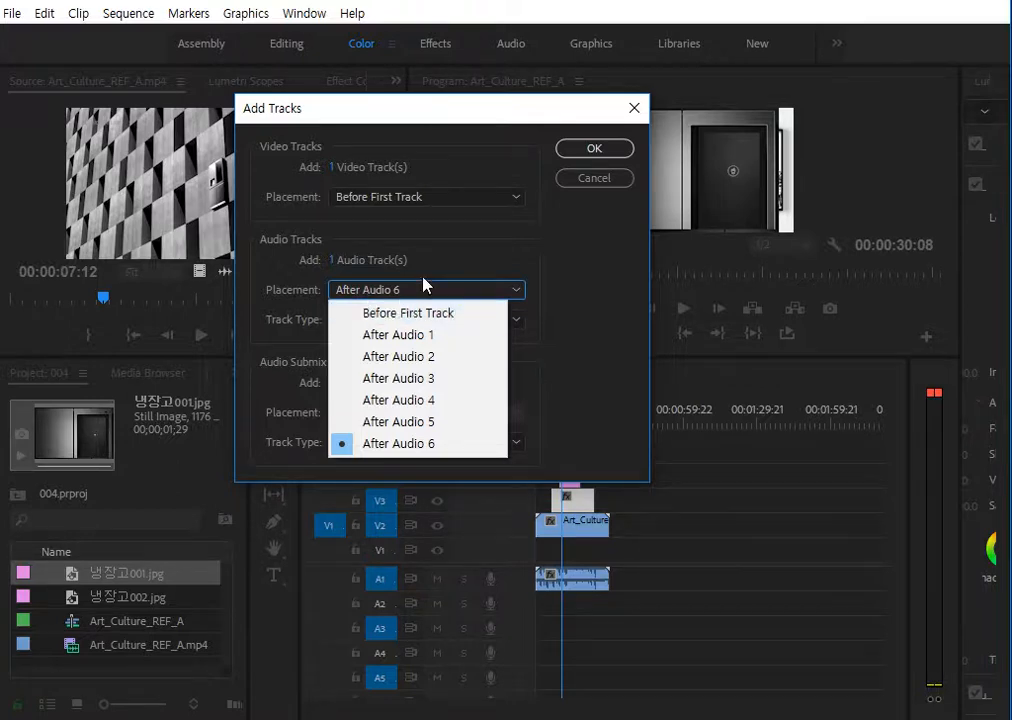
{"action": "left_click", "coordinate": [445, 258]}
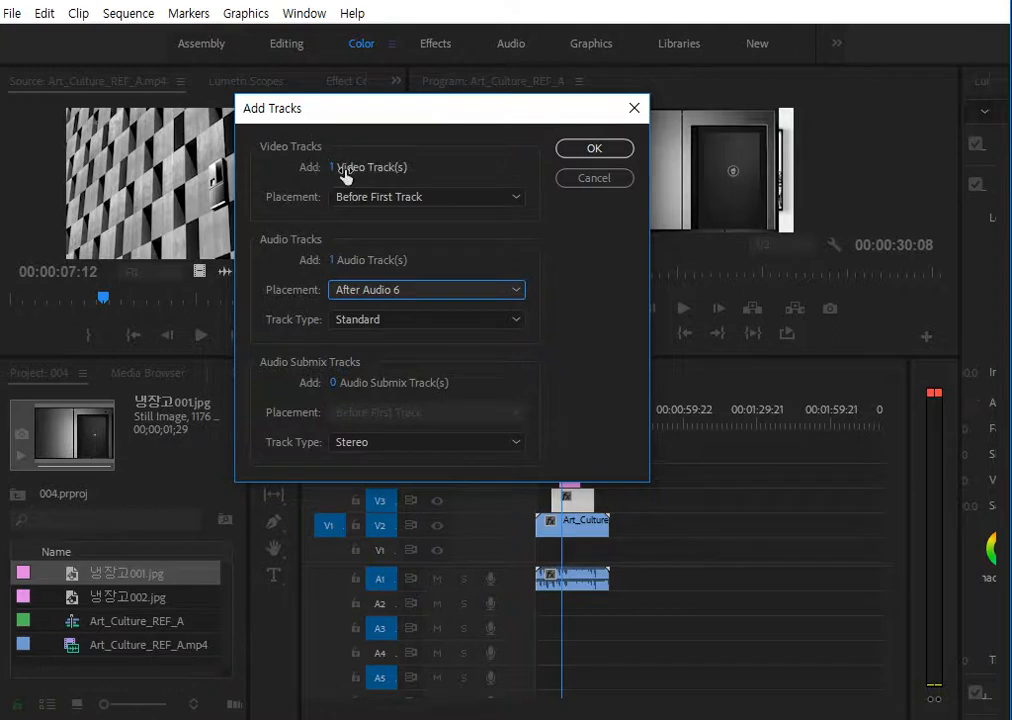
{"action": "left_click_drag", "start_coordinate": [334, 113], "coordinate": [230, 103]}
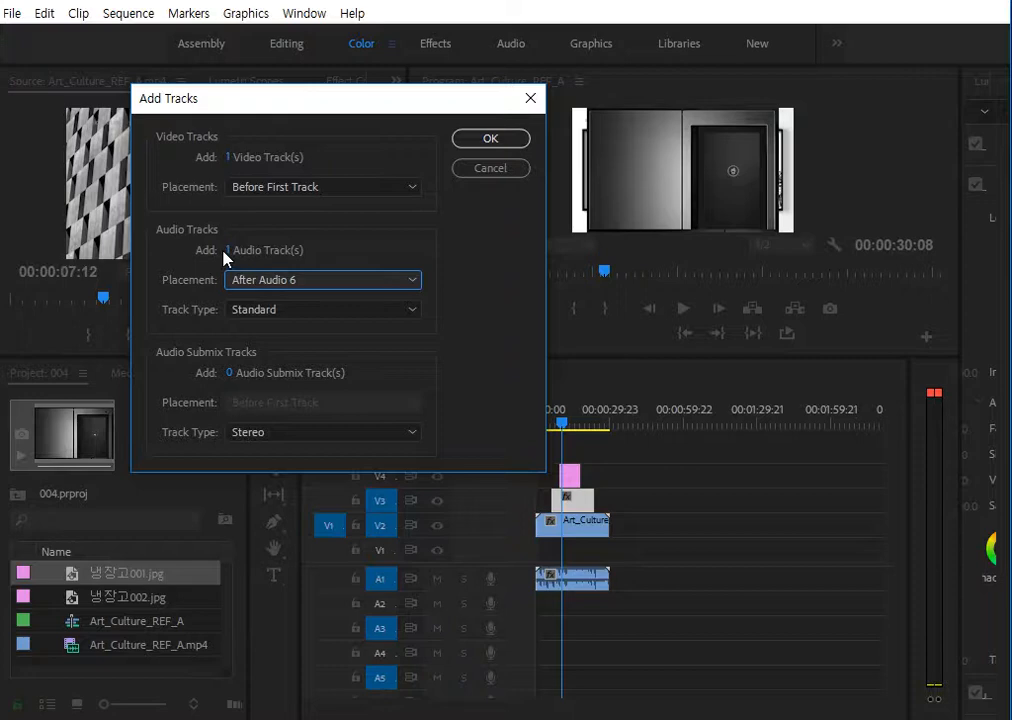
Examine the track types offered for the new audio track and close the track settings without adding anything
{"action": "left_click", "coordinate": [412, 310]}
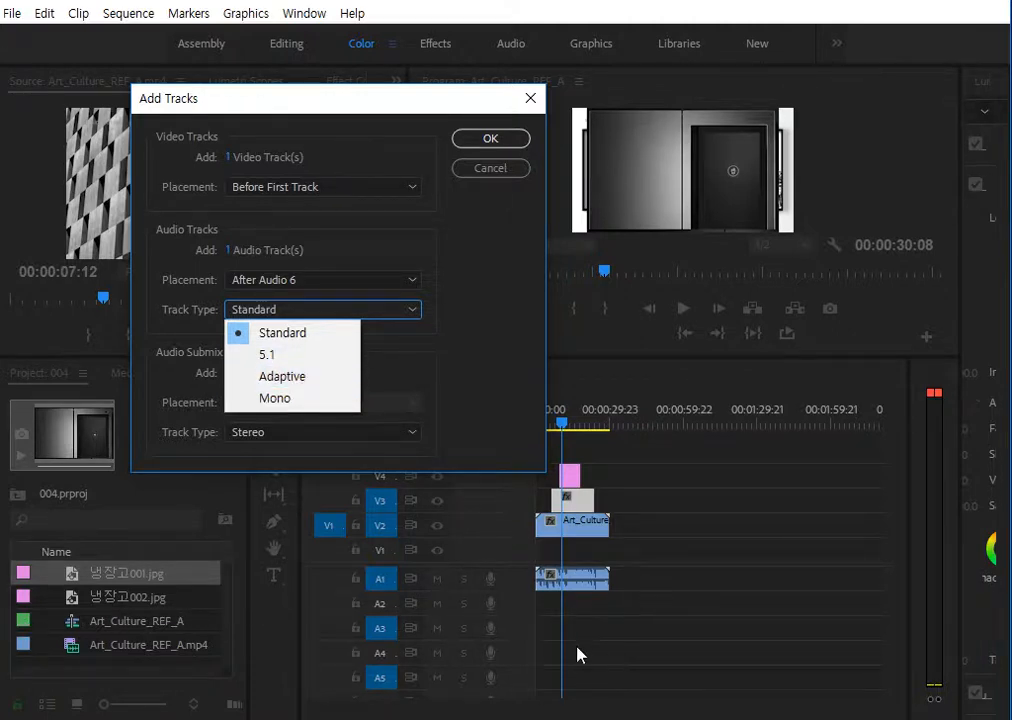
{"action": "left_click", "coordinate": [312, 334]}
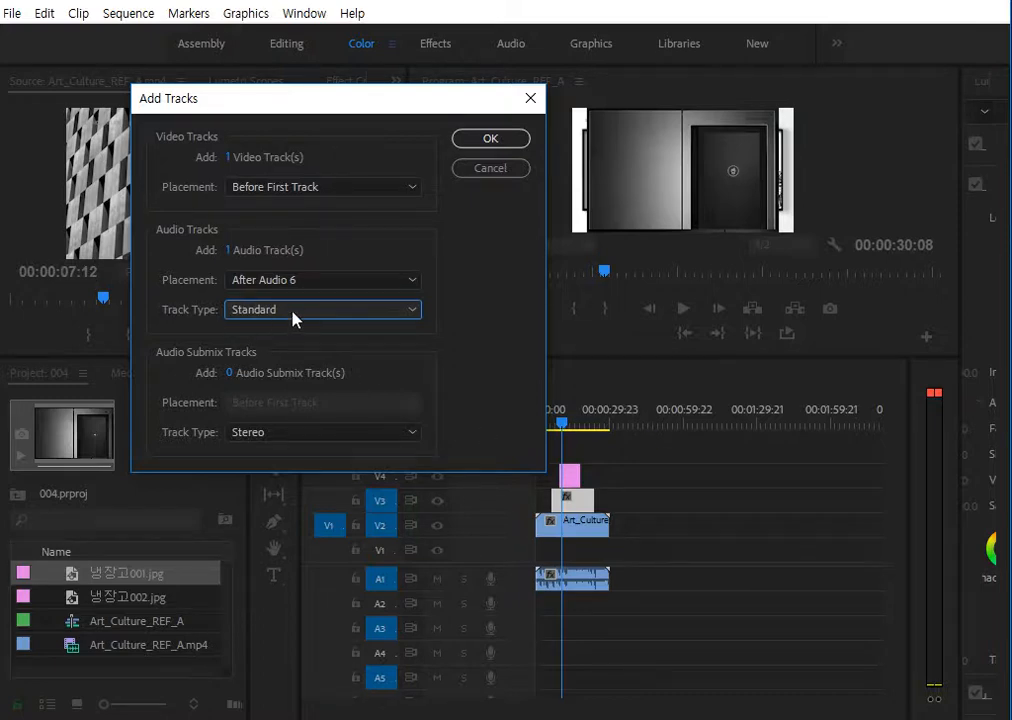
{"action": "left_click", "coordinate": [467, 172]}
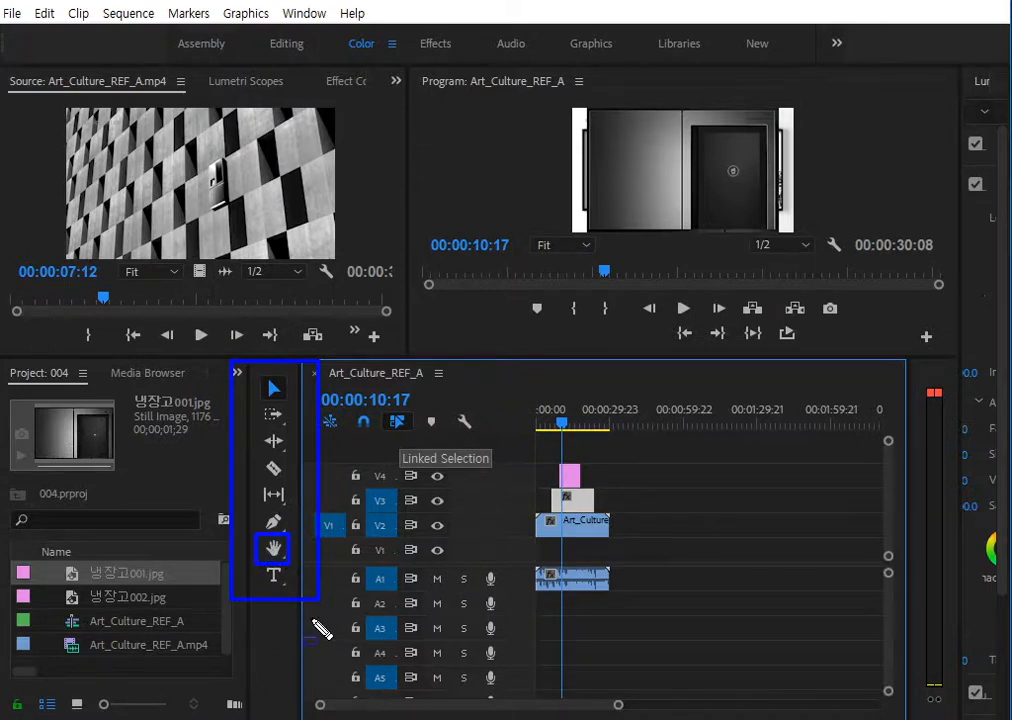
Choose the Zoom tool and magnify the timeline twice around the image clips on V3 and V4
{"action": "left_click", "coordinate": [275, 556]}
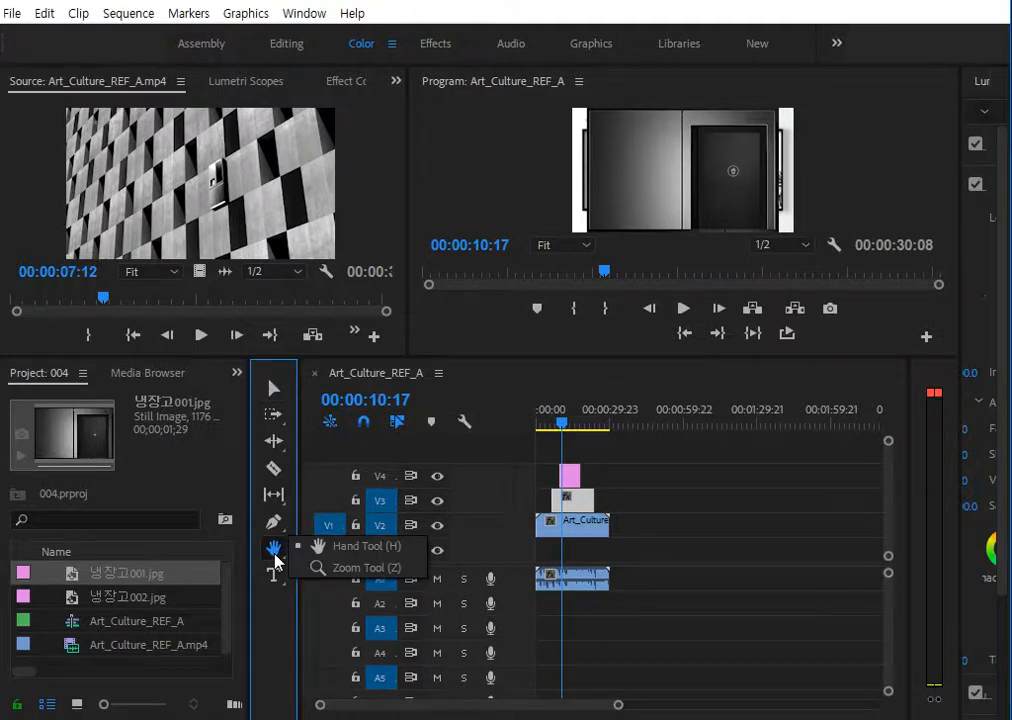
{"action": "left_click", "coordinate": [351, 569]}
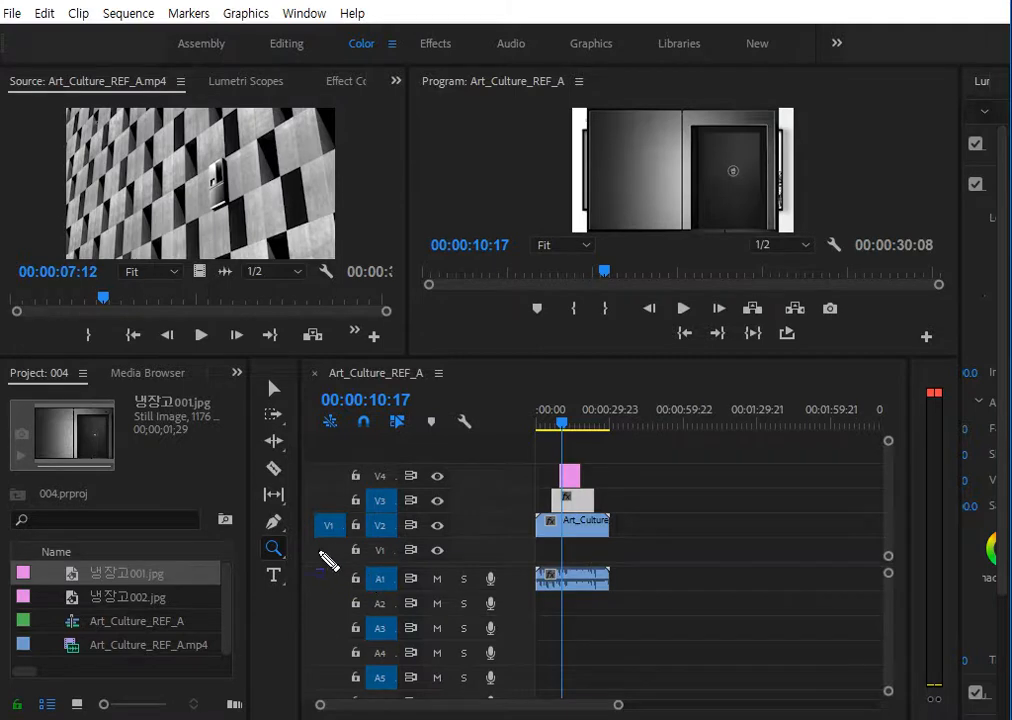
{"action": "left_click_drag", "start_coordinate": [297, 530], "coordinate": [249, 568]}
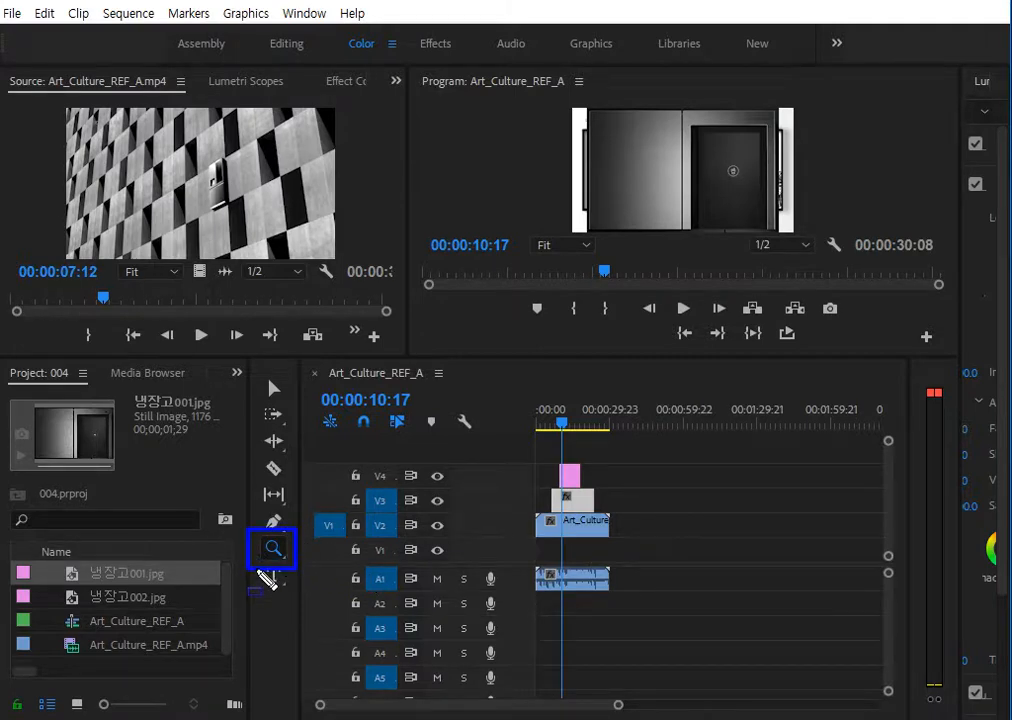
{"action": "left_click", "coordinate": [279, 560]}
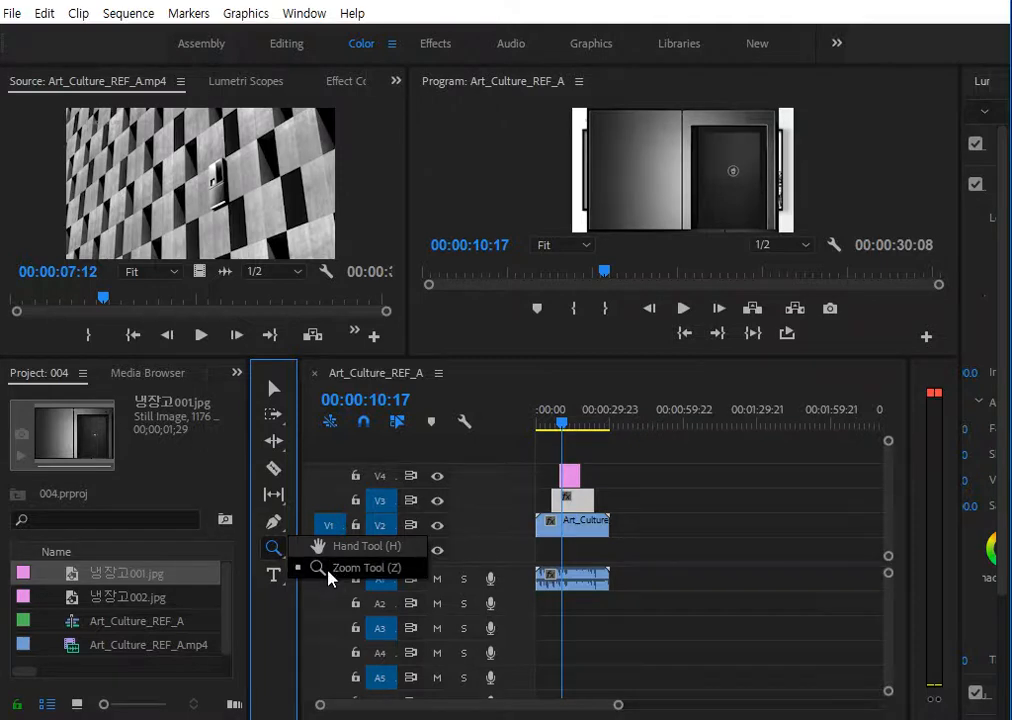
{"action": "left_click", "coordinate": [330, 568]}
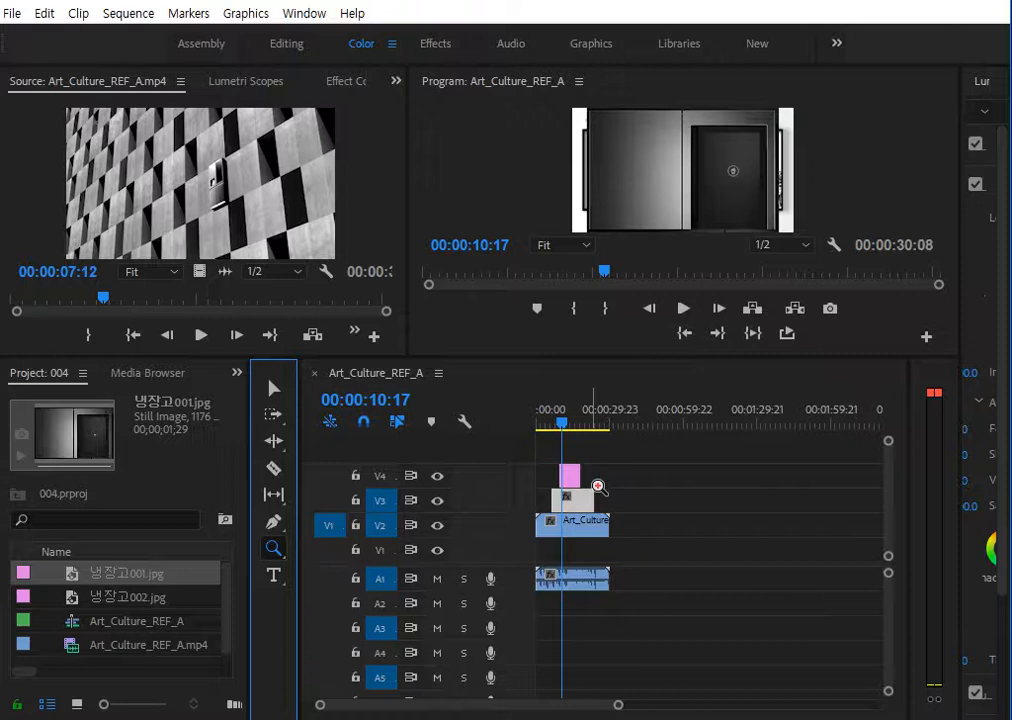
{"action": "left_click", "coordinate": [585, 489]}
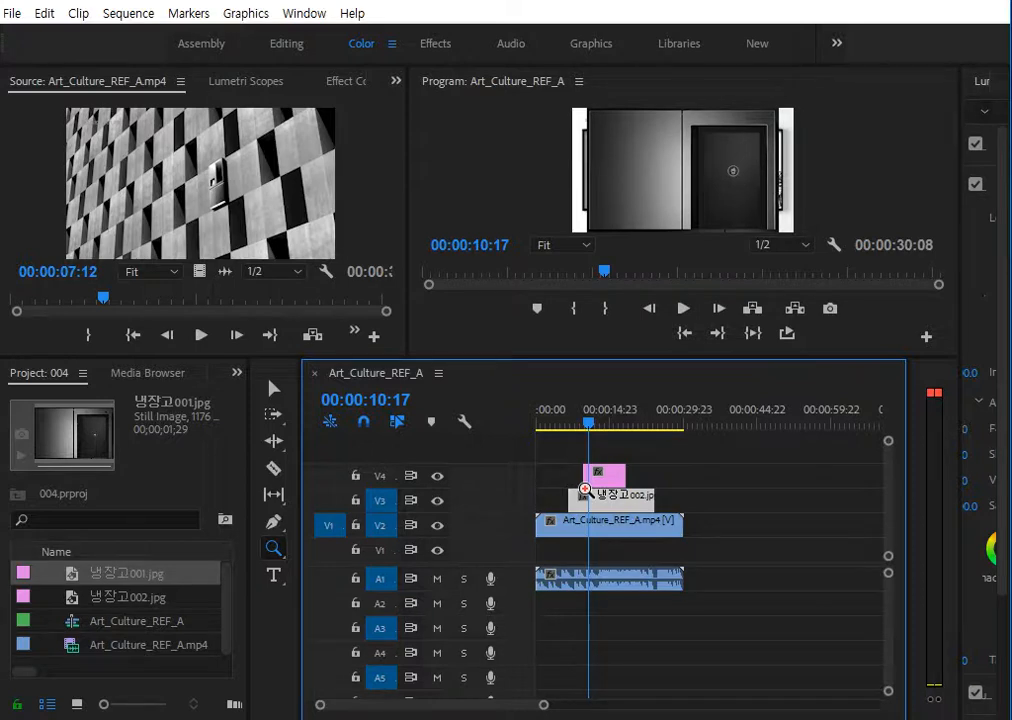
{"action": "left_click", "coordinate": [613, 488]}
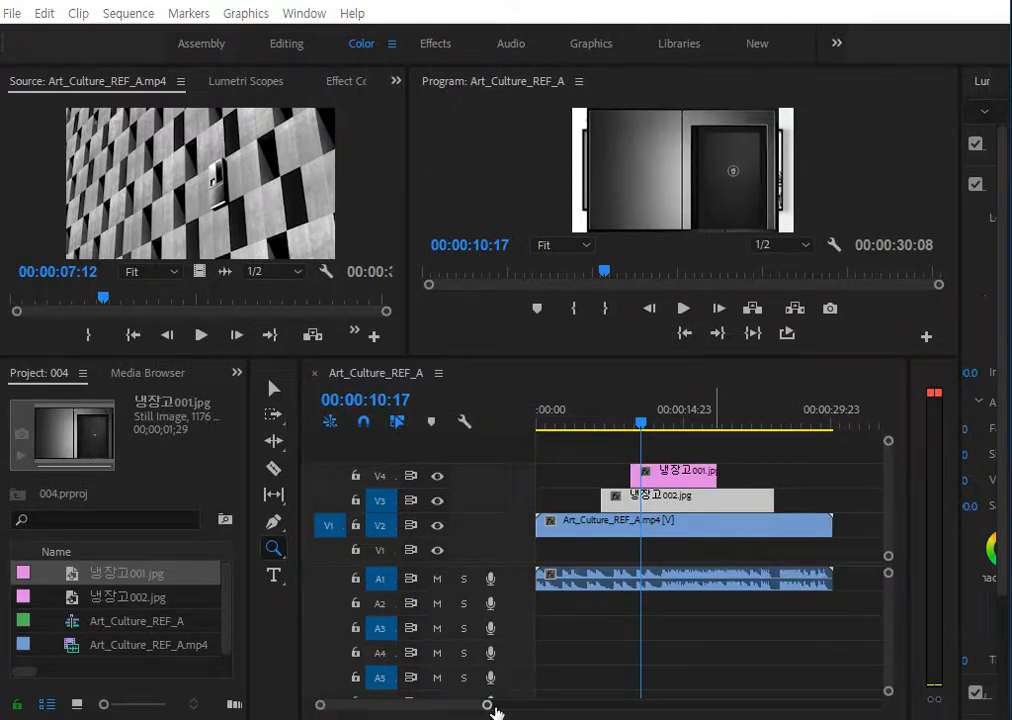
Narrow and widen the time range shown in the timeline, finishing with a closer view of the two image clips
{"action": "left_click", "coordinate": [491, 707]}
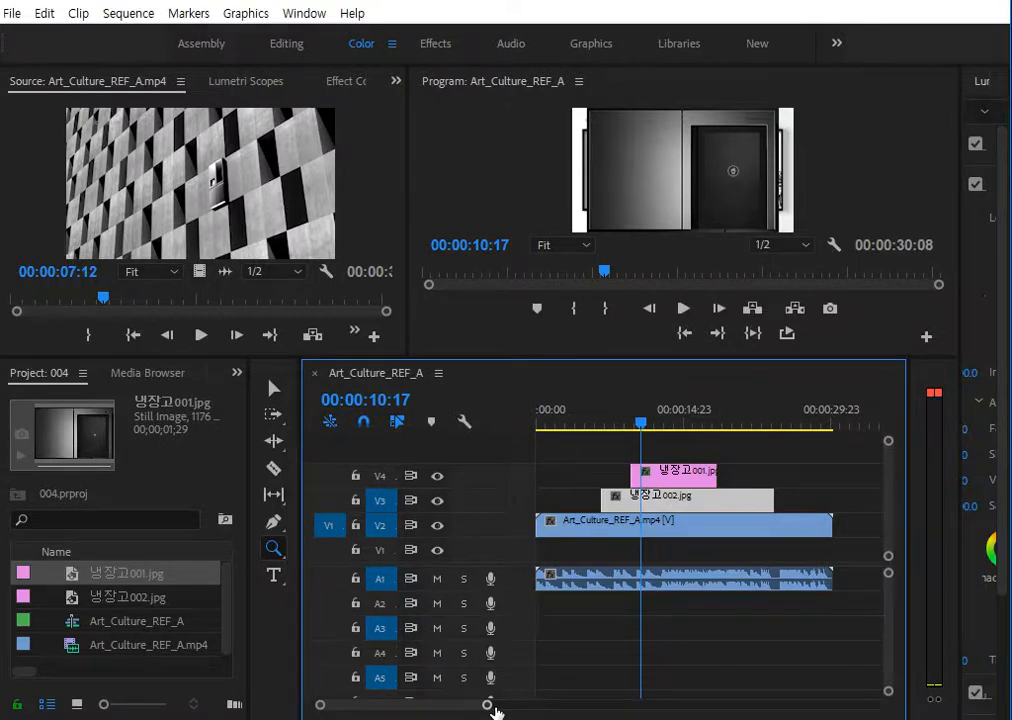
{"action": "mouse_move", "coordinate": [494, 707]}
{"action": "left_mouse_down"}
{"action": "mouse_move", "coordinate": [429, 709]}
{"action": "mouse_move", "coordinate": [469, 706]}
{"action": "left_mouse_up"}
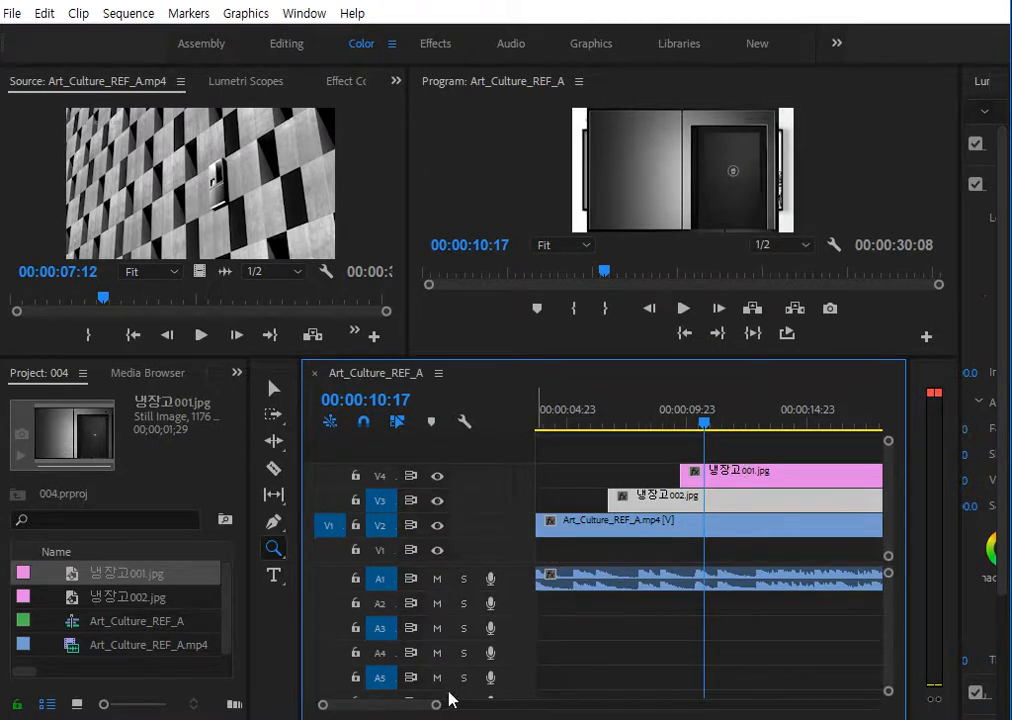
{"action": "mouse_move", "coordinate": [445, 707]}
{"action": "left_mouse_down"}
{"action": "mouse_move", "coordinate": [549, 705]}
{"action": "mouse_move", "coordinate": [481, 705]}
{"action": "mouse_move", "coordinate": [533, 690]}
{"action": "mouse_move", "coordinate": [497, 689]}
{"action": "mouse_move", "coordinate": [529, 687]}
{"action": "left_mouse_up"}
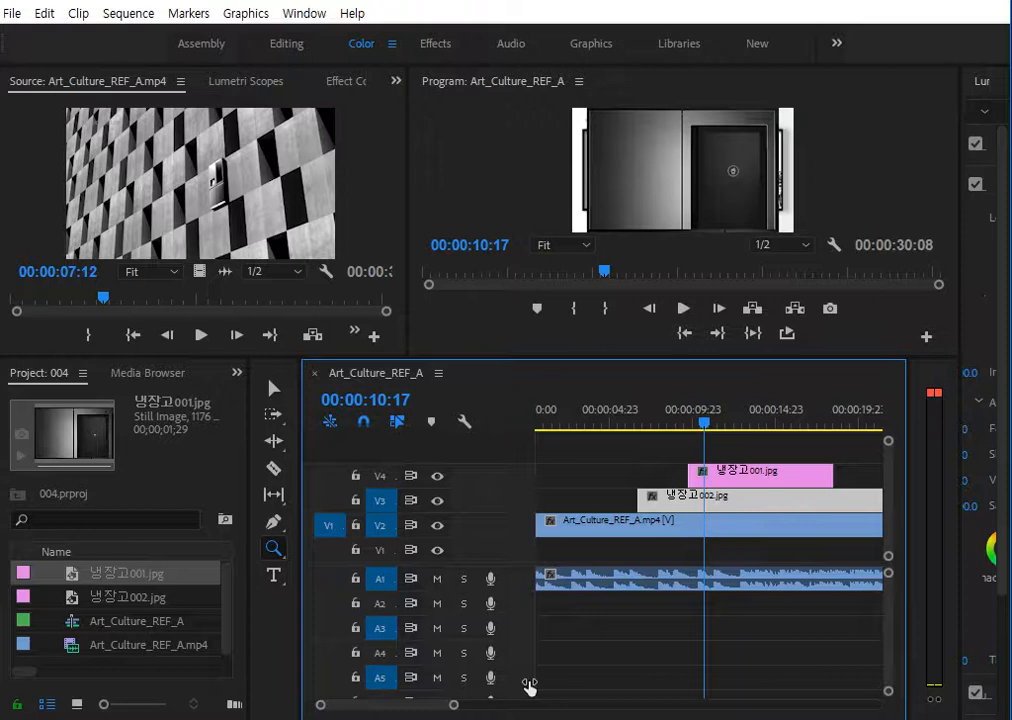
{"action": "left_click_drag", "start_coordinate": [529, 687], "coordinate": [630, 692]}
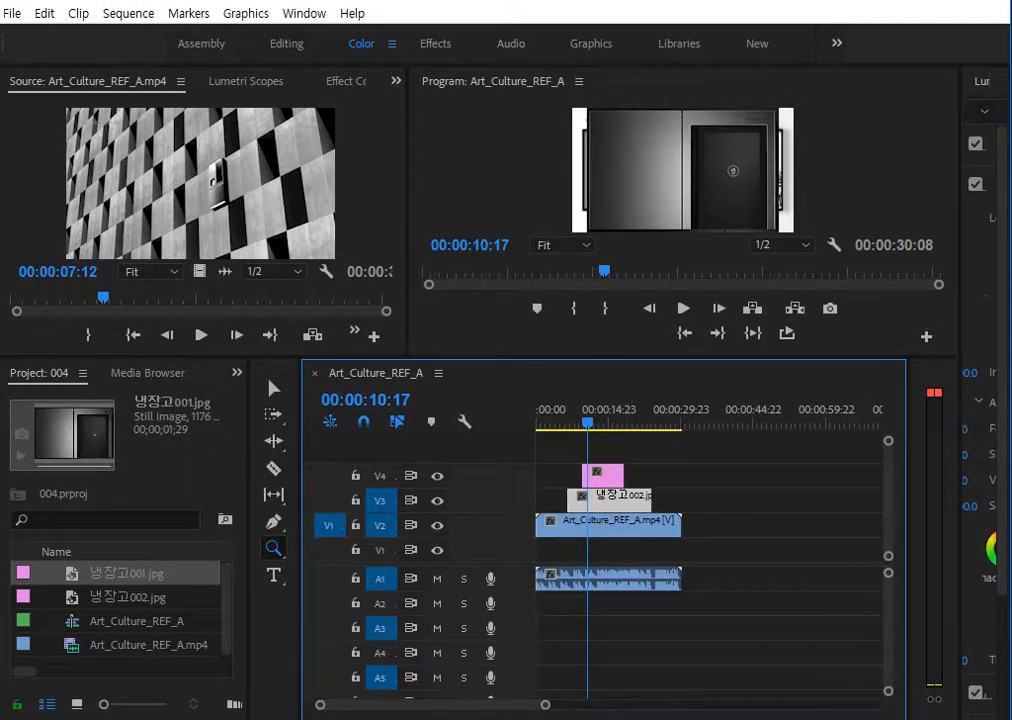
{"action": "left_click_drag", "start_coordinate": [549, 706], "coordinate": [495, 713]}
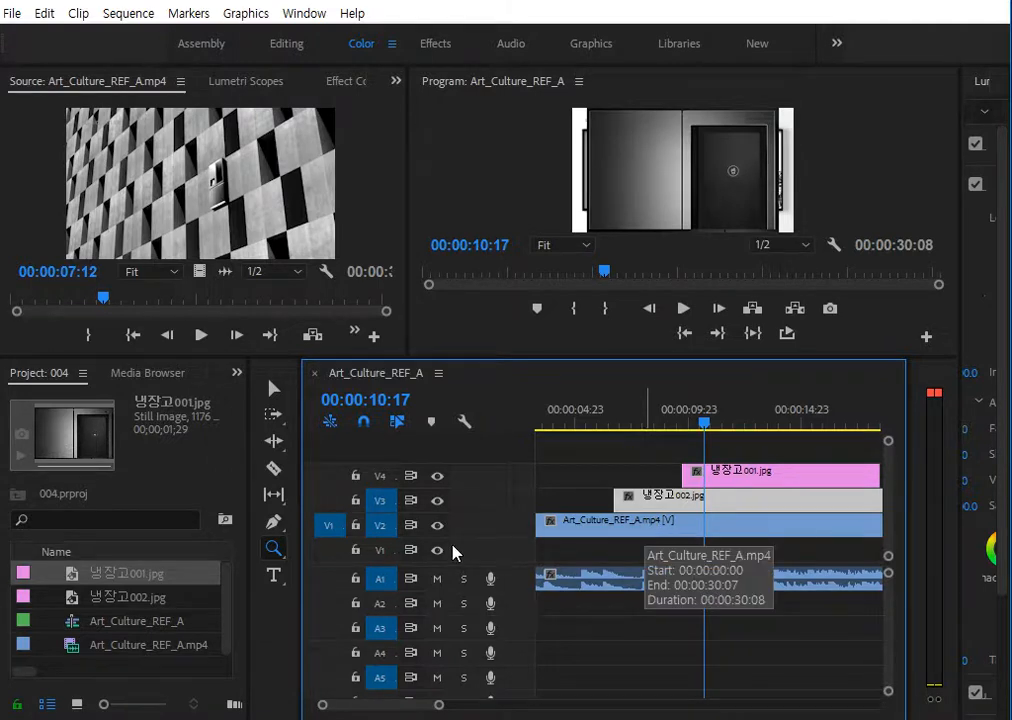
Choose the Hand tool and pan the timeline back and forth along the stacked clips
{"action": "left_click", "coordinate": [278, 547]}
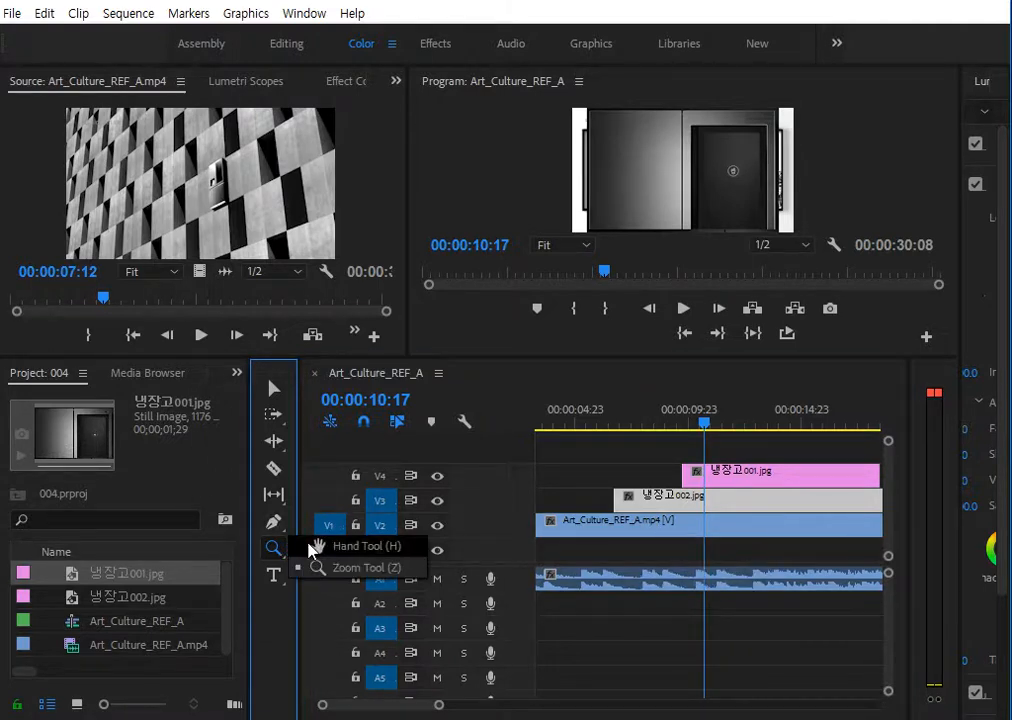
{"action": "left_click", "coordinate": [314, 548]}
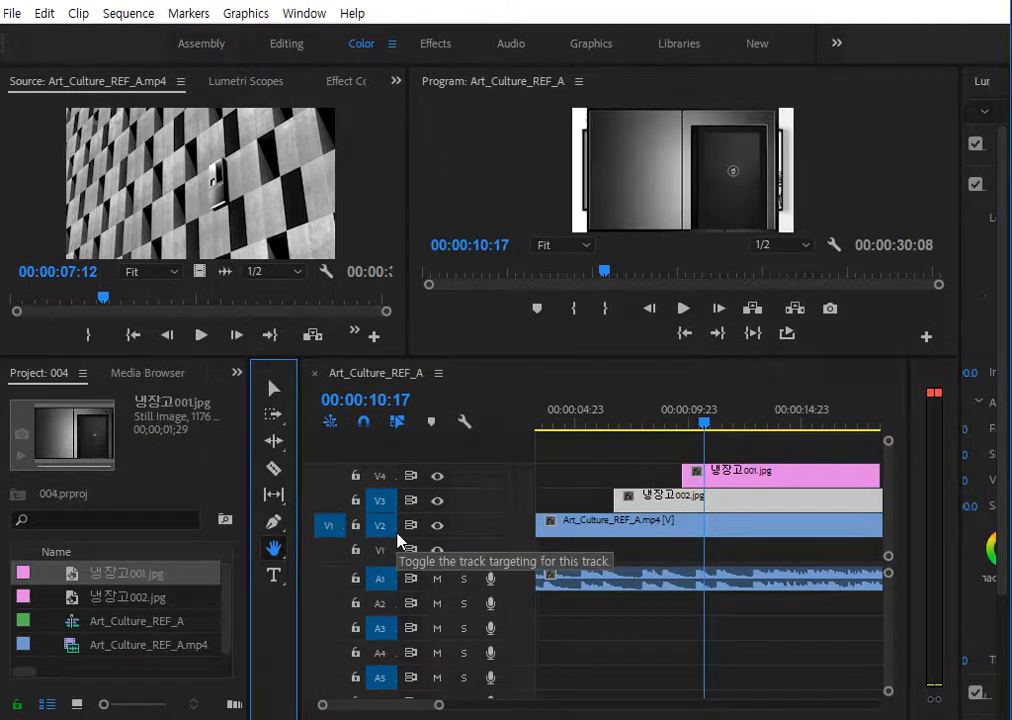
{"action": "left_click_drag", "start_coordinate": [849, 517], "coordinate": [599, 524]}
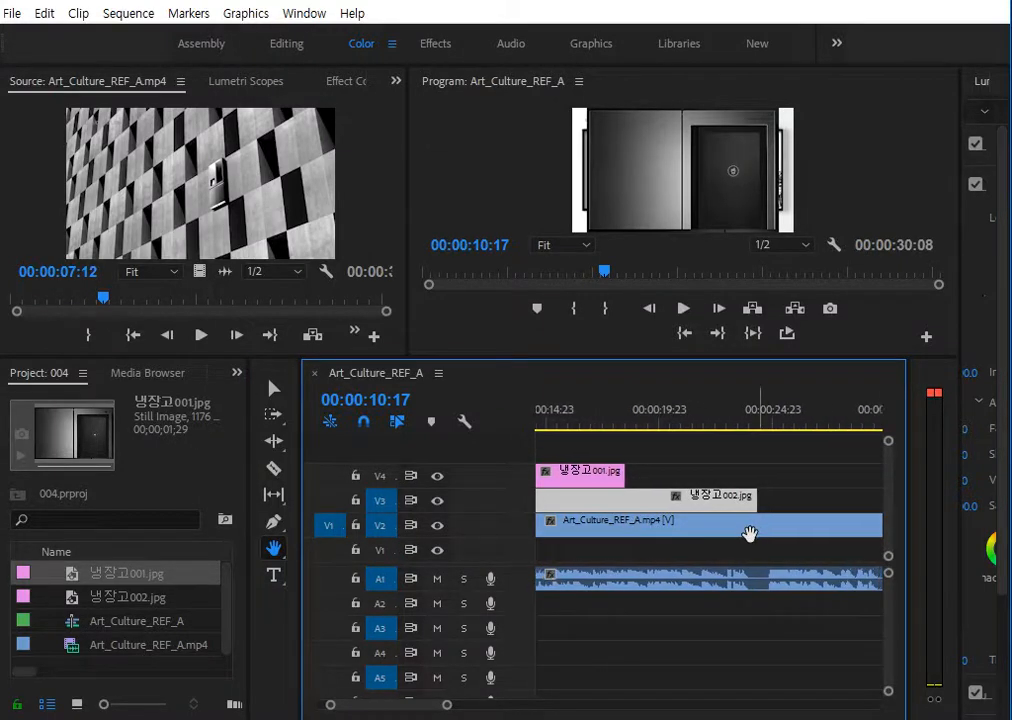
{"action": "left_click_drag", "start_coordinate": [748, 533], "coordinate": [768, 529]}
{"action": "left_click_drag", "start_coordinate": [642, 530], "coordinate": [725, 535]}
{"action": "left_click_drag", "start_coordinate": [570, 524], "coordinate": [845, 517]}
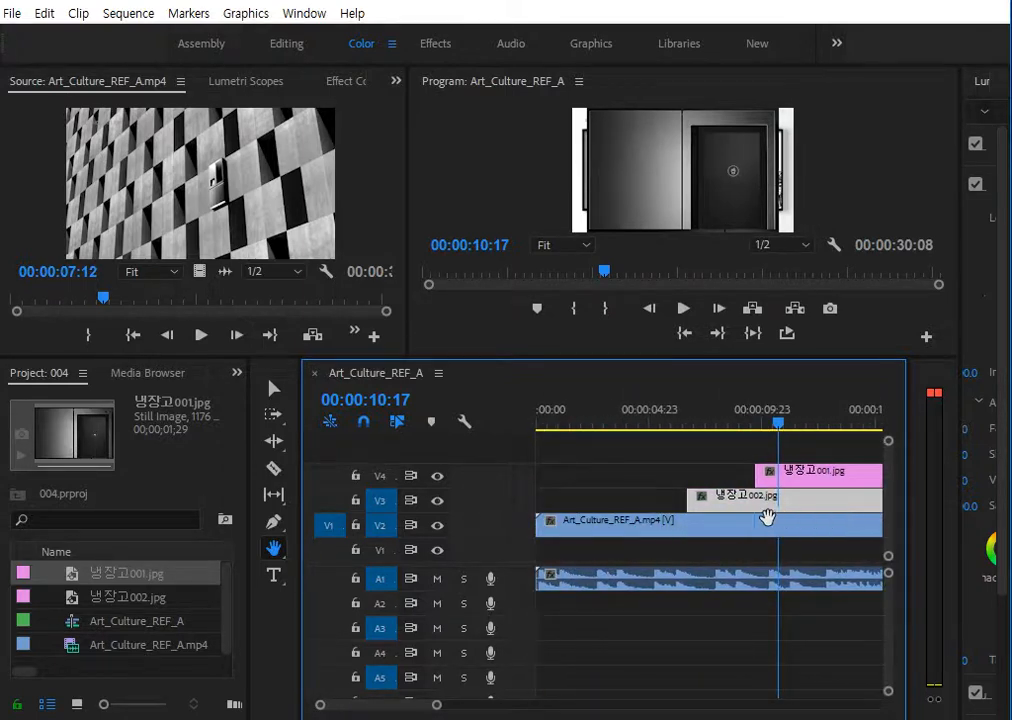
{"action": "left_click_drag", "start_coordinate": [766, 517], "coordinate": [648, 533]}
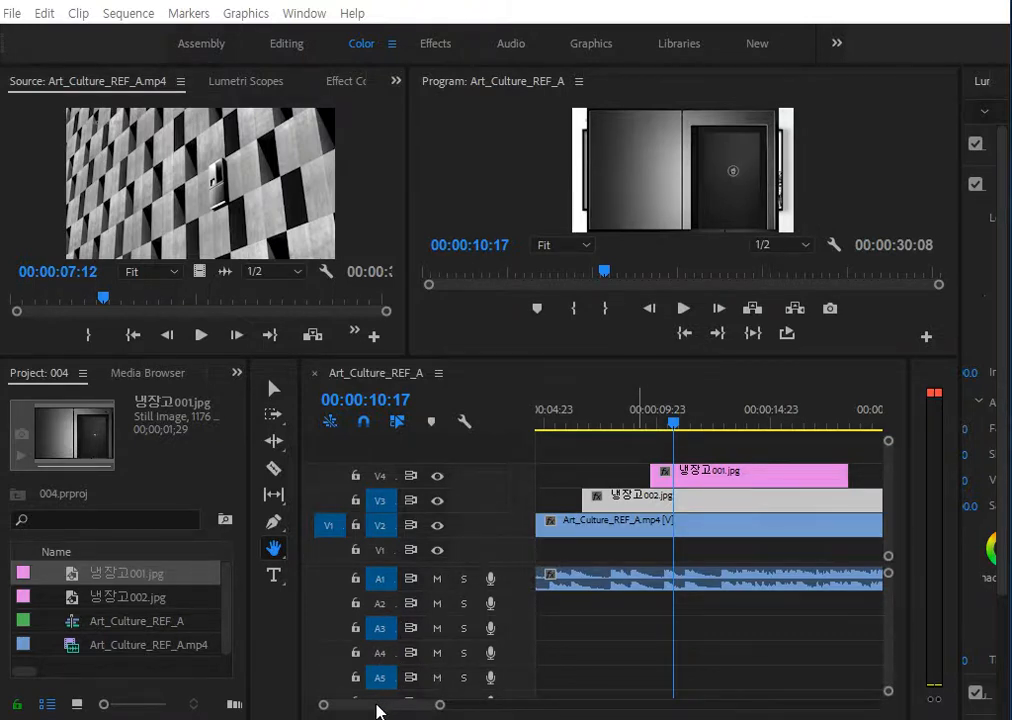
Scroll the timeline past the end of the clips and back to the start of the sequence
{"action": "scroll", "coordinate": [378, 710], "scroll_direction": "down", "scroll_amount": 8}
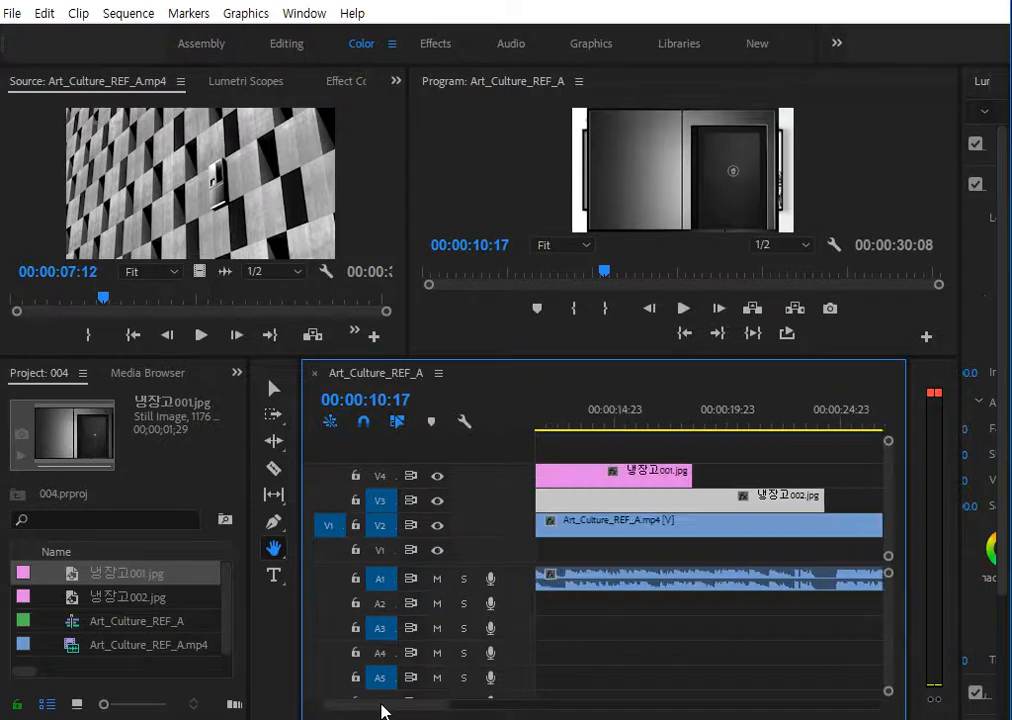
{"action": "scroll", "coordinate": [372, 708], "scroll_direction": "up", "scroll_amount": 10}
{"action": "scroll", "coordinate": [384, 709], "scroll_direction": "down", "scroll_amount": 20}
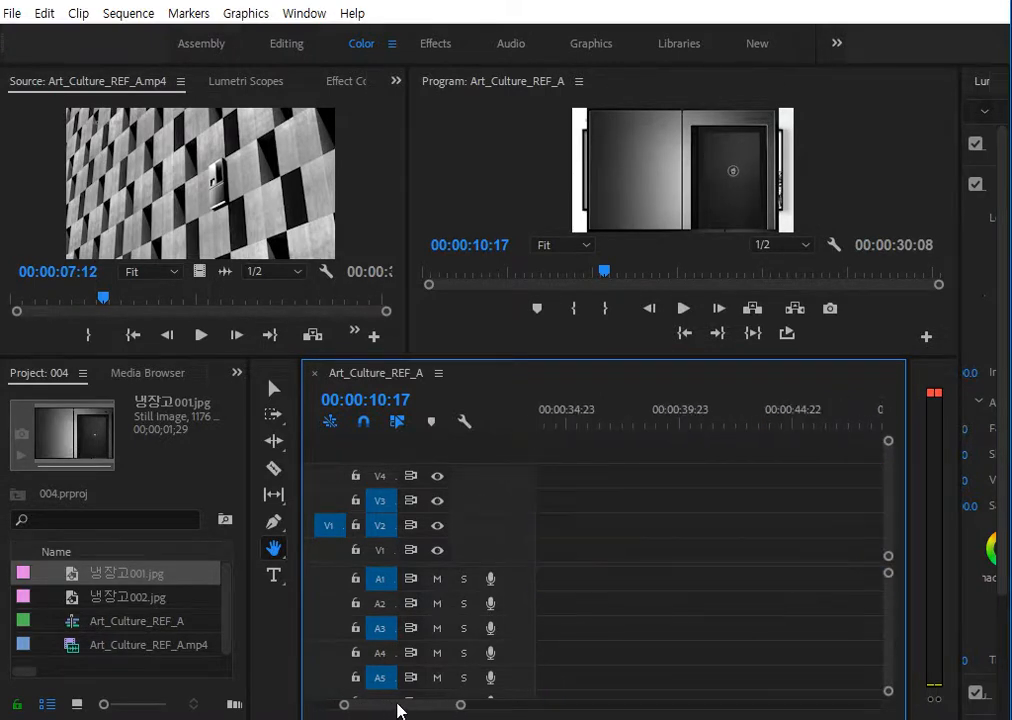
{"action": "scroll", "coordinate": [380, 709], "scroll_direction": "up", "scroll_amount": 15}
{"action": "scroll", "coordinate": [376, 709], "scroll_direction": "up", "scroll_amount": 3}
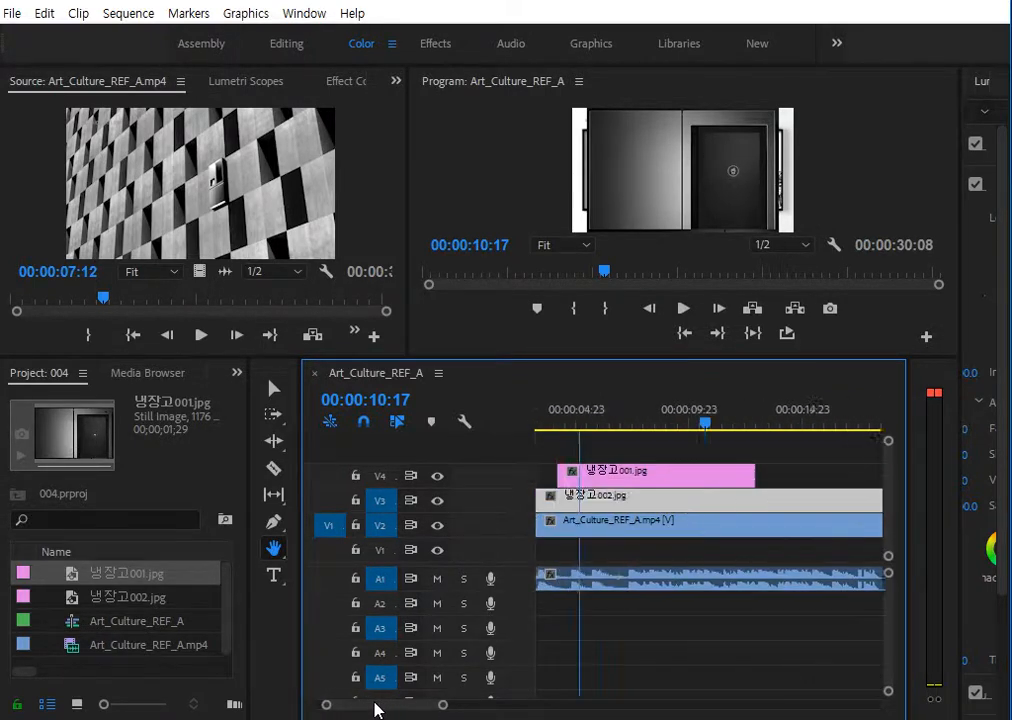
{"action": "scroll", "coordinate": [350, 708], "scroll_direction": "up", "scroll_amount": 3}
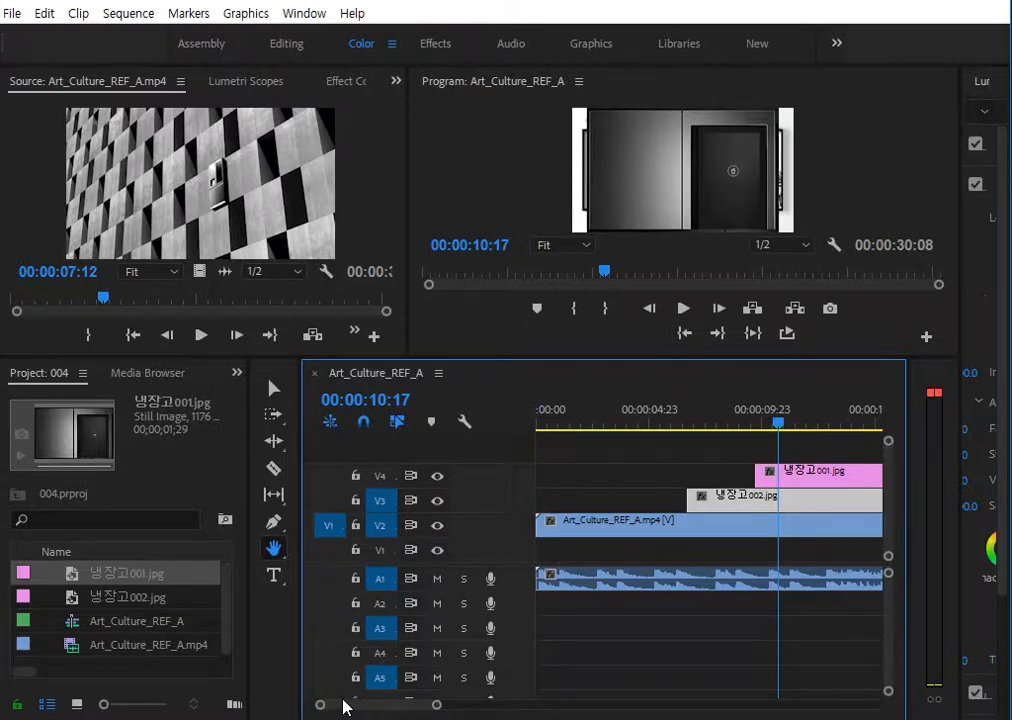
Magnify the timeline once more with the Zoom tool, and play the sequence briefly, stopping at 00:00:11:08
{"action": "left_click_drag", "start_coordinate": [274, 547], "coordinate": [334, 567]}
{"action": "left_click", "coordinate": [648, 472]}
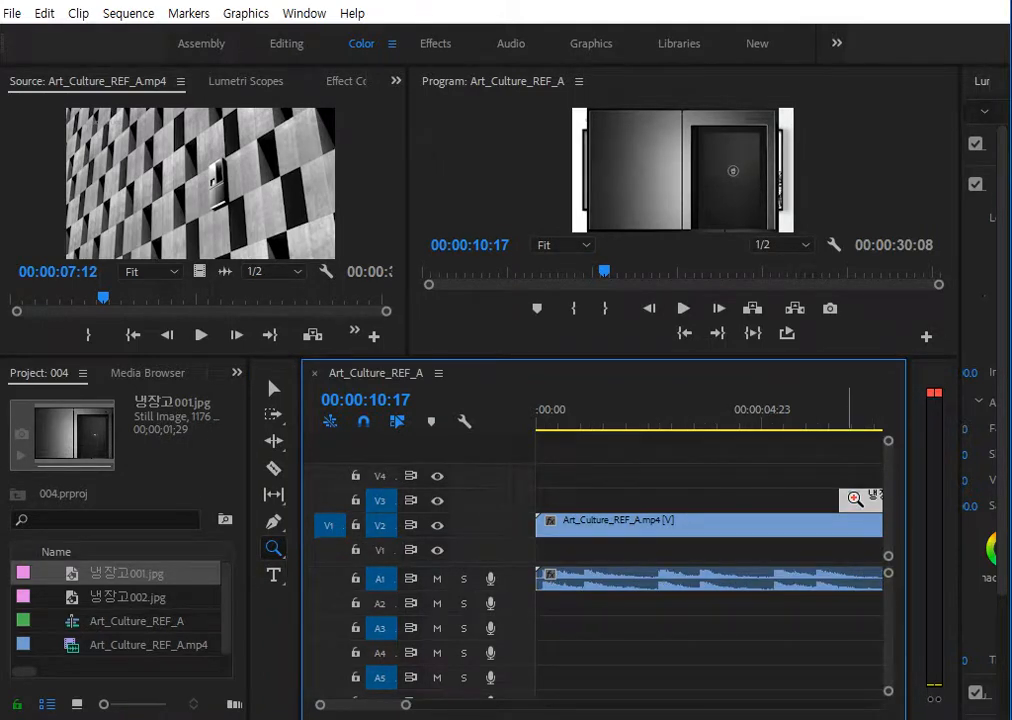
{"action": "key", "text": "space"}
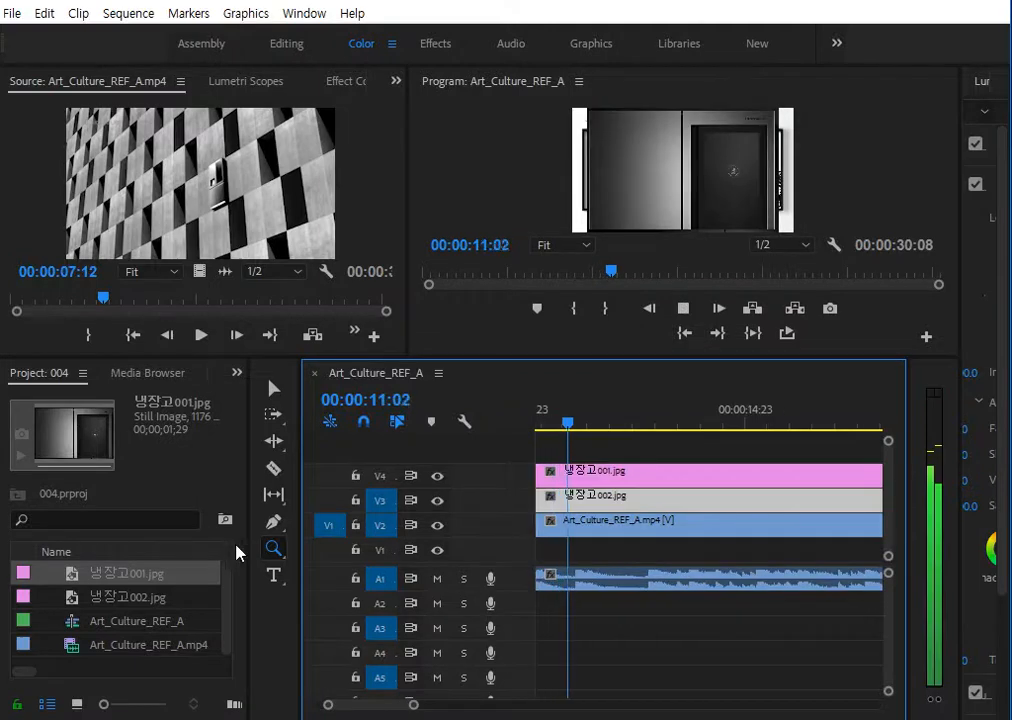
{"action": "key", "text": "space"}
Switch to the Hand tool and bring the part of the timeline around 00:00:19:23 into view
{"action": "left_click_drag", "start_coordinate": [273, 548], "coordinate": [316, 546]}
{"action": "scroll", "coordinate": [713, 510], "scroll_direction": "down", "scroll_amount": 5}
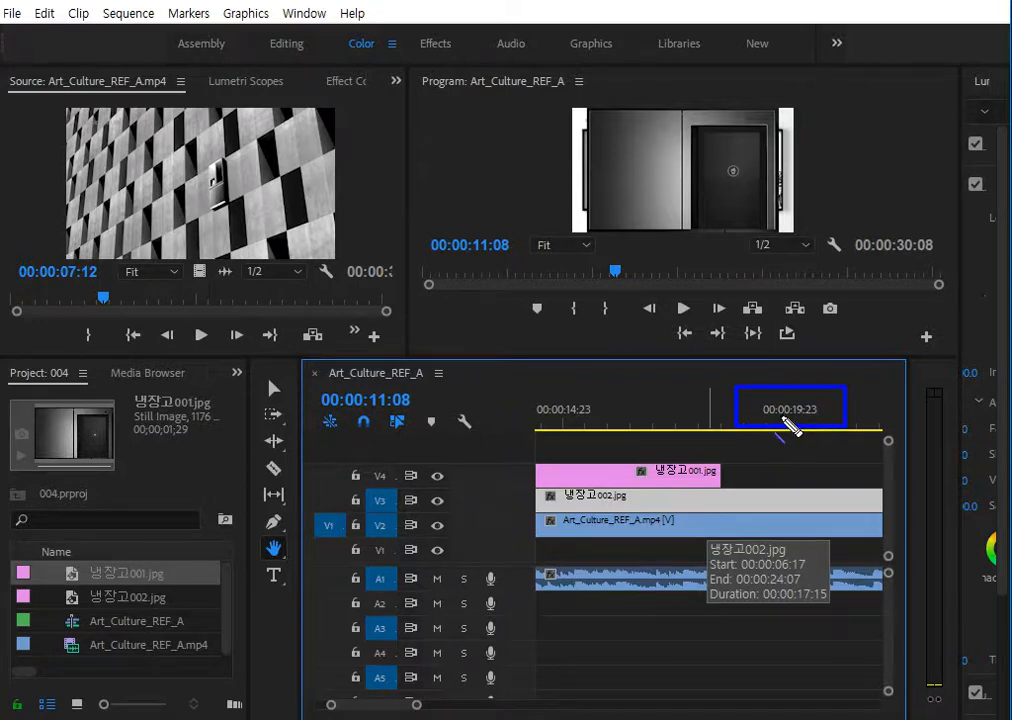
{"action": "left_click_drag", "start_coordinate": [773, 412], "coordinate": [765, 490]}
{"action": "left_click_drag", "start_coordinate": [791, 413], "coordinate": [784, 479]}
{"action": "left_click_drag", "start_coordinate": [806, 413], "coordinate": [800, 478]}
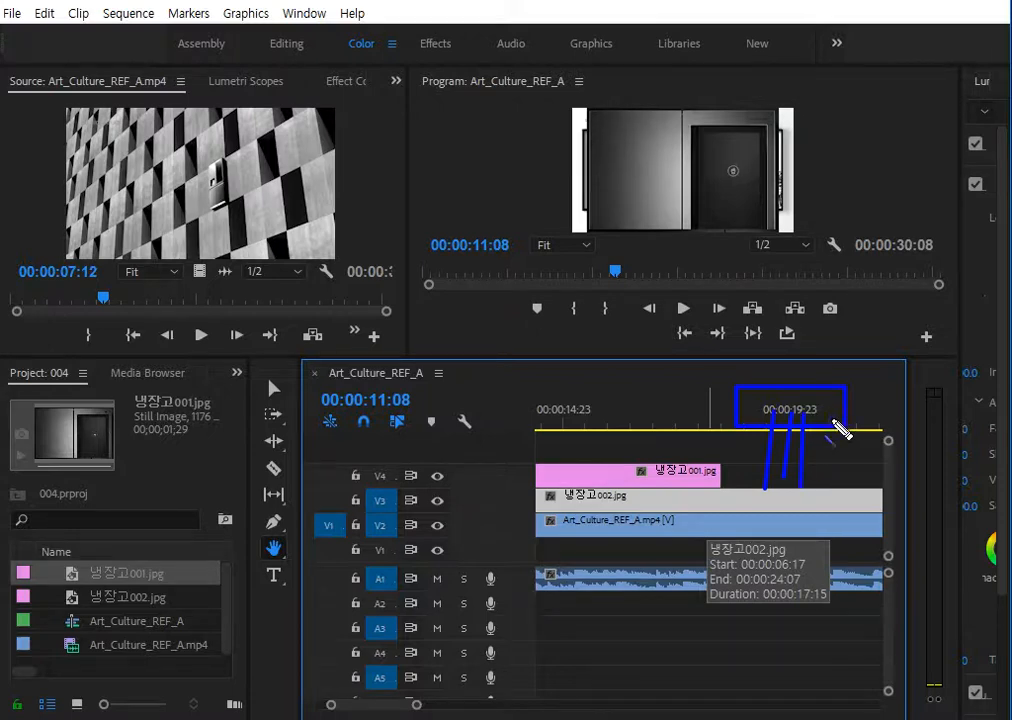
{"action": "left_click_drag", "start_coordinate": [822, 413], "coordinate": [832, 476]}
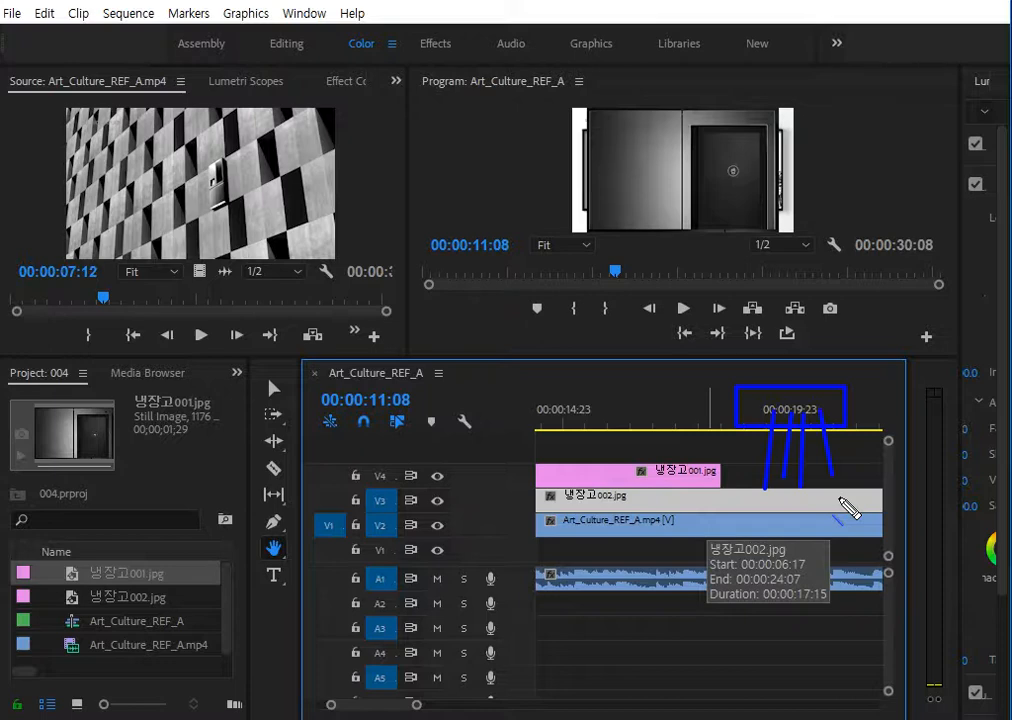
{"action": "key", "text": "Escape"}
Zoom the timeline in to individual frames with its zoom bar and move the playhead to the start of 냉장고001.jpg at 00:00:09:17
{"action": "left_click", "coordinate": [420, 705]}
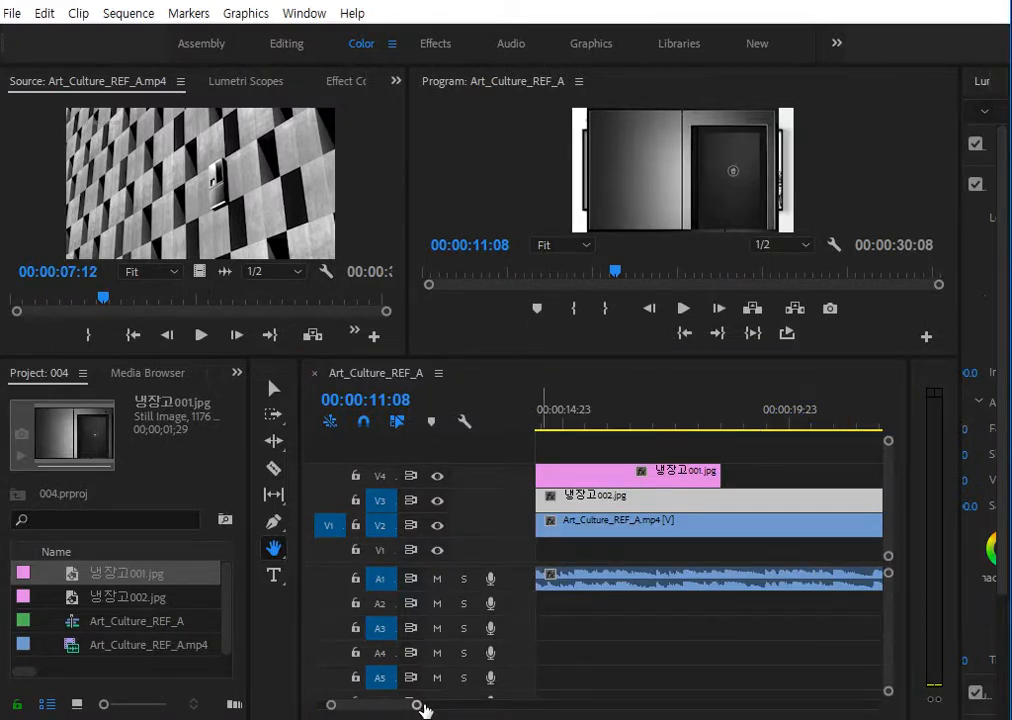
{"action": "left_click_drag", "start_coordinate": [424, 709], "coordinate": [361, 707]}
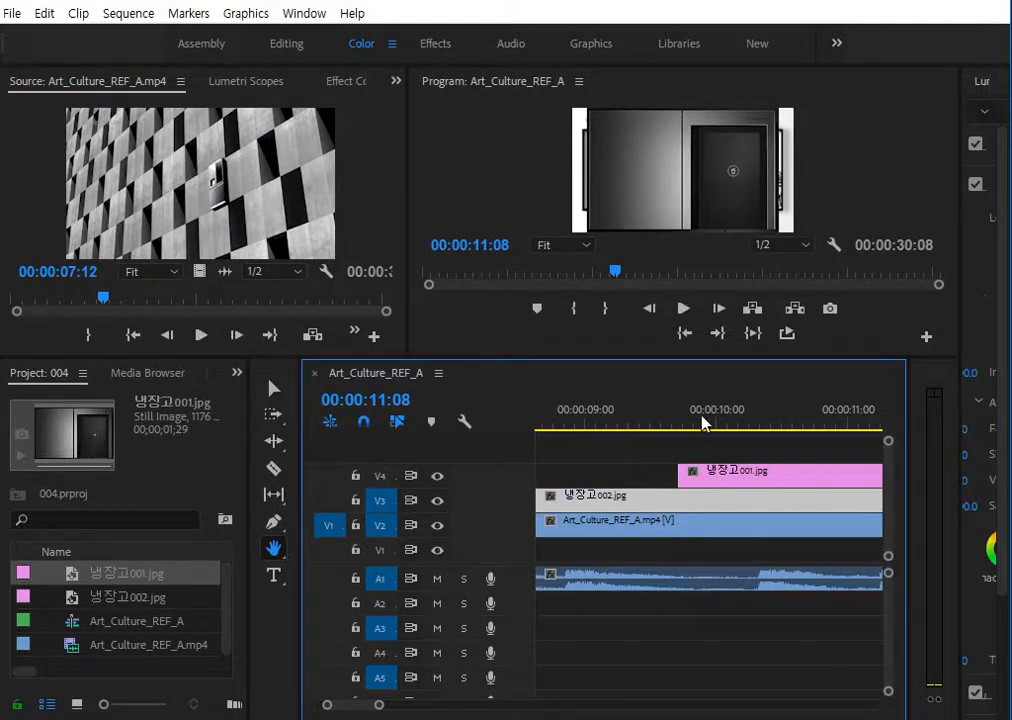
{"action": "left_click_drag", "start_coordinate": [700, 430], "coordinate": [696, 425]}
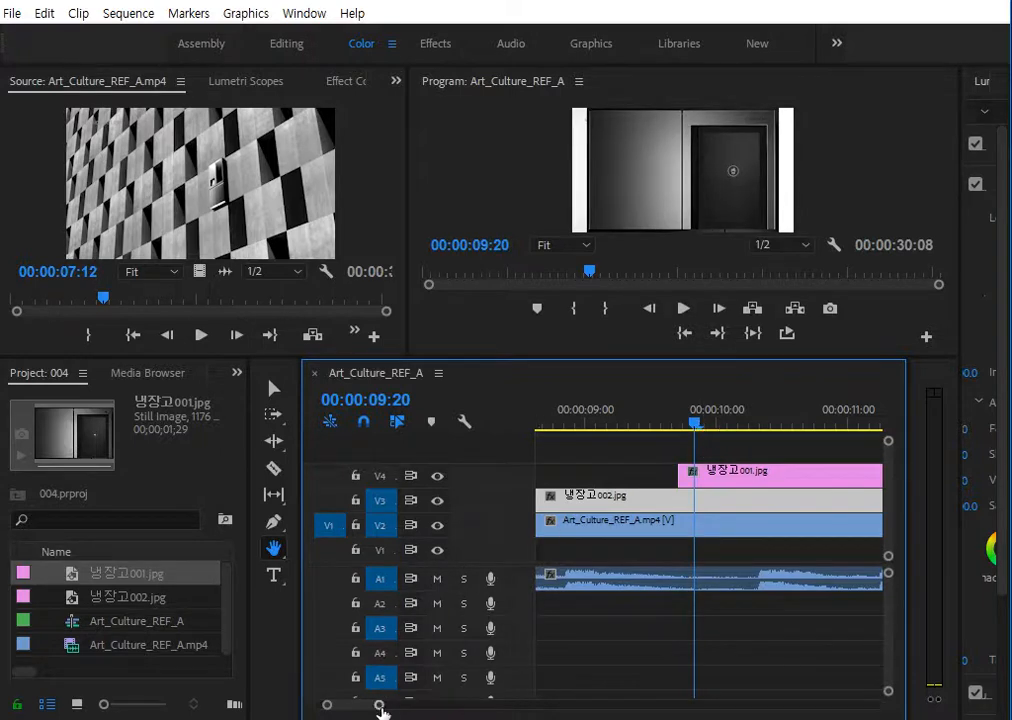
{"action": "left_click_drag", "start_coordinate": [385, 710], "coordinate": [328, 708]}
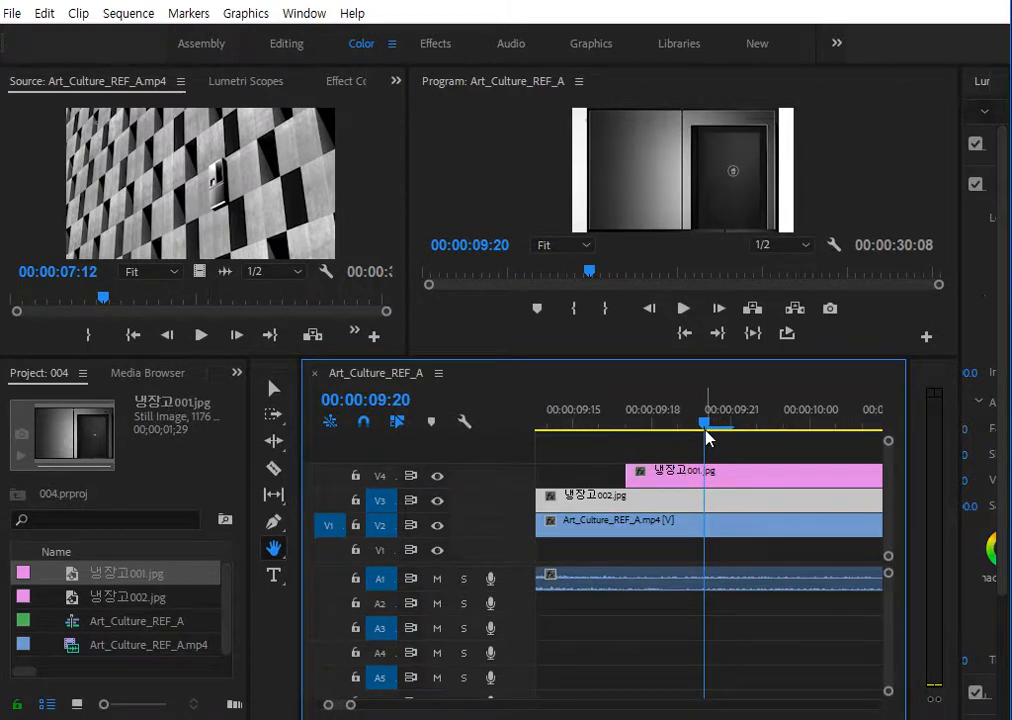
{"action": "left_click_drag", "start_coordinate": [705, 430], "coordinate": [624, 430]}
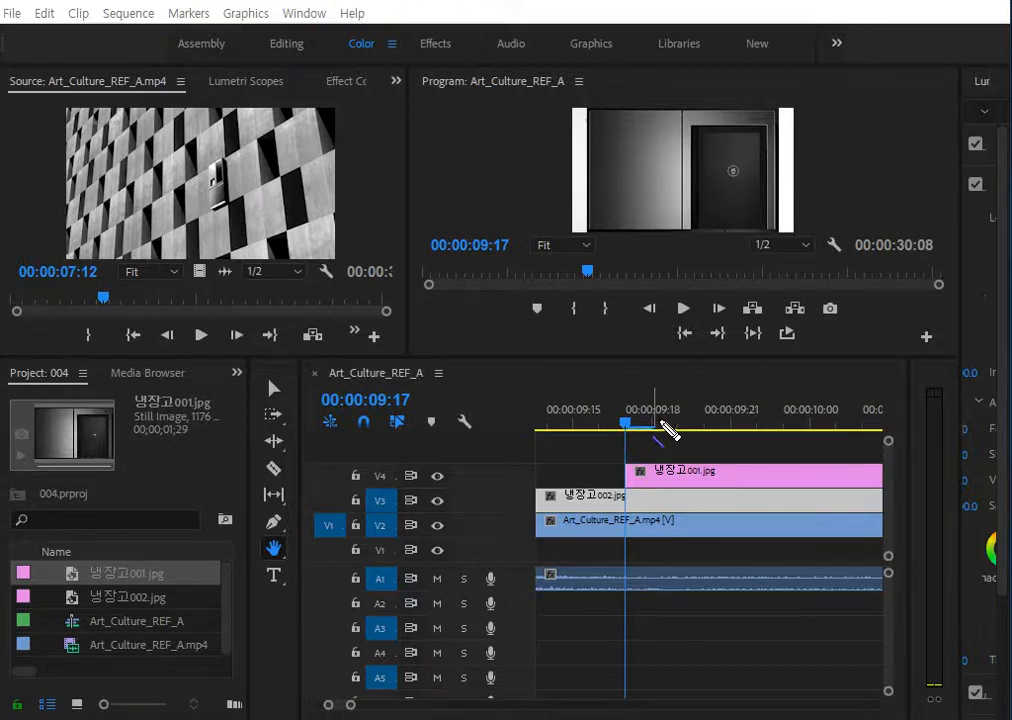
{"action": "left_click_drag", "start_coordinate": [651, 419], "coordinate": [653, 470]}
{"action": "mouse_move", "coordinate": [676, 421]}
{"action": "left_mouse_down"}
{"action": "mouse_move", "coordinate": [682, 476]}
{"action": "mouse_move", "coordinate": [716, 438]}
{"action": "mouse_move", "coordinate": [716, 481]}
{"action": "left_mouse_up"}
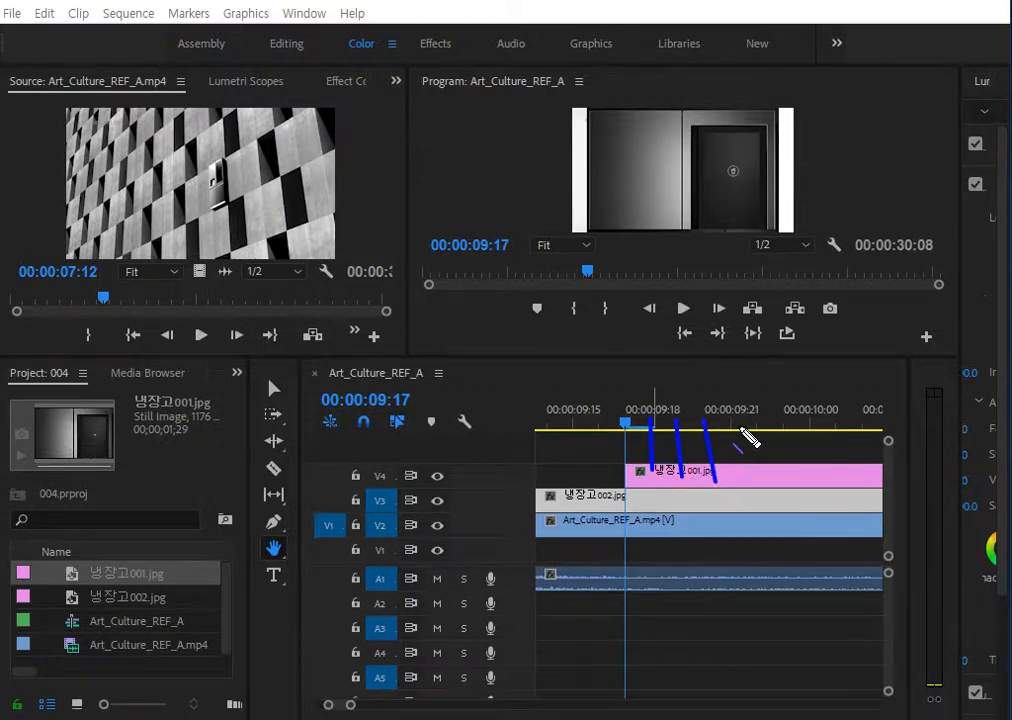
{"action": "left_click_drag", "start_coordinate": [731, 423], "coordinate": [737, 466]}
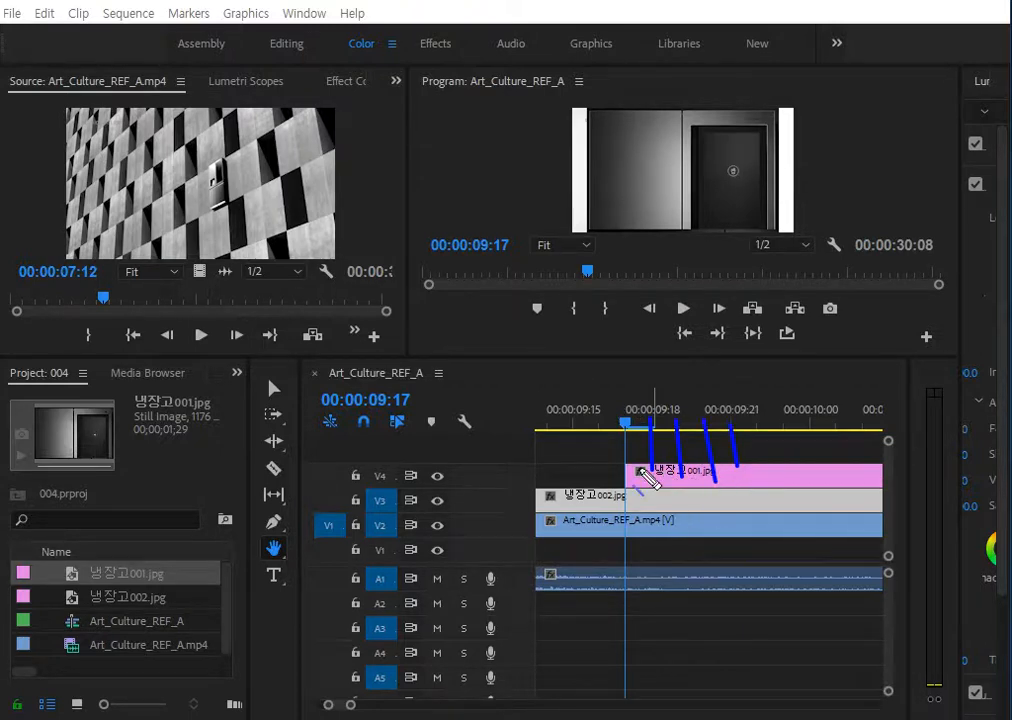
{"action": "key", "text": "Escape"}
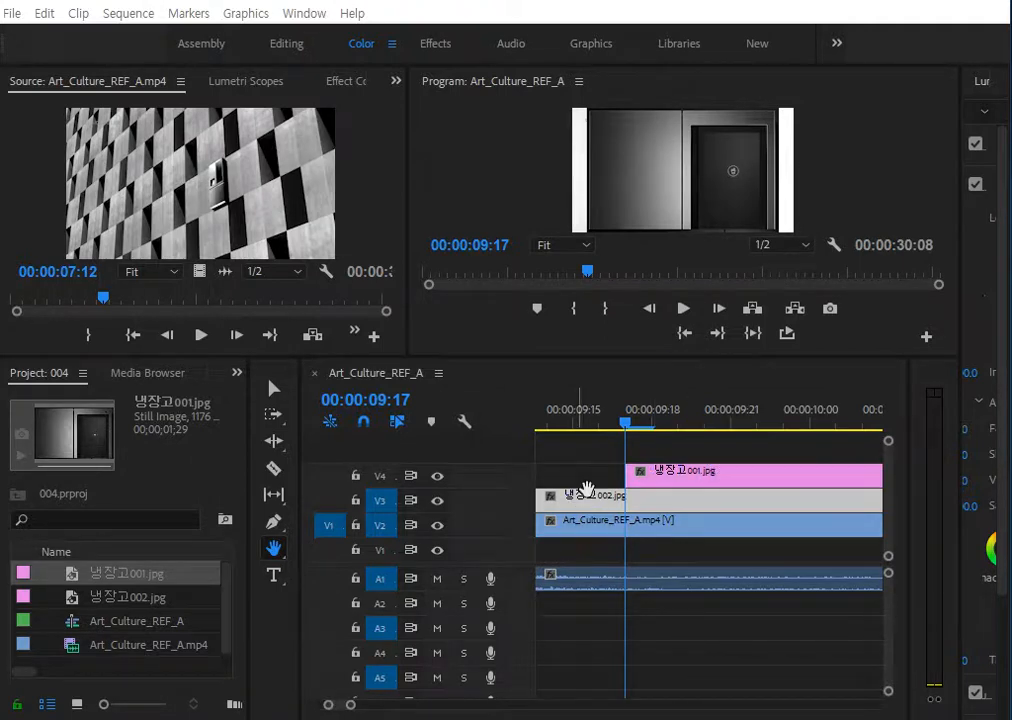
Scrub the playhead back to 00:00:08:21 and bring the start of the sequence into view
{"action": "left_click", "coordinate": [626, 422]}
{"action": "left_click_drag", "start_coordinate": [640, 427], "coordinate": [531, 684]}
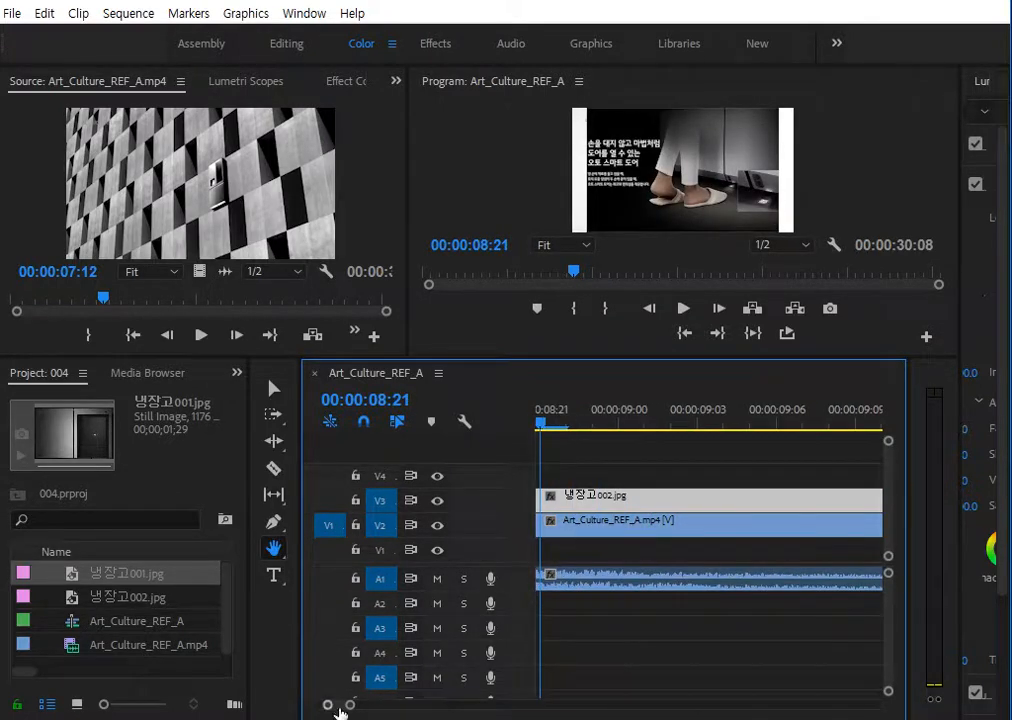
{"action": "left_click_drag", "start_coordinate": [343, 706], "coordinate": [319, 704]}
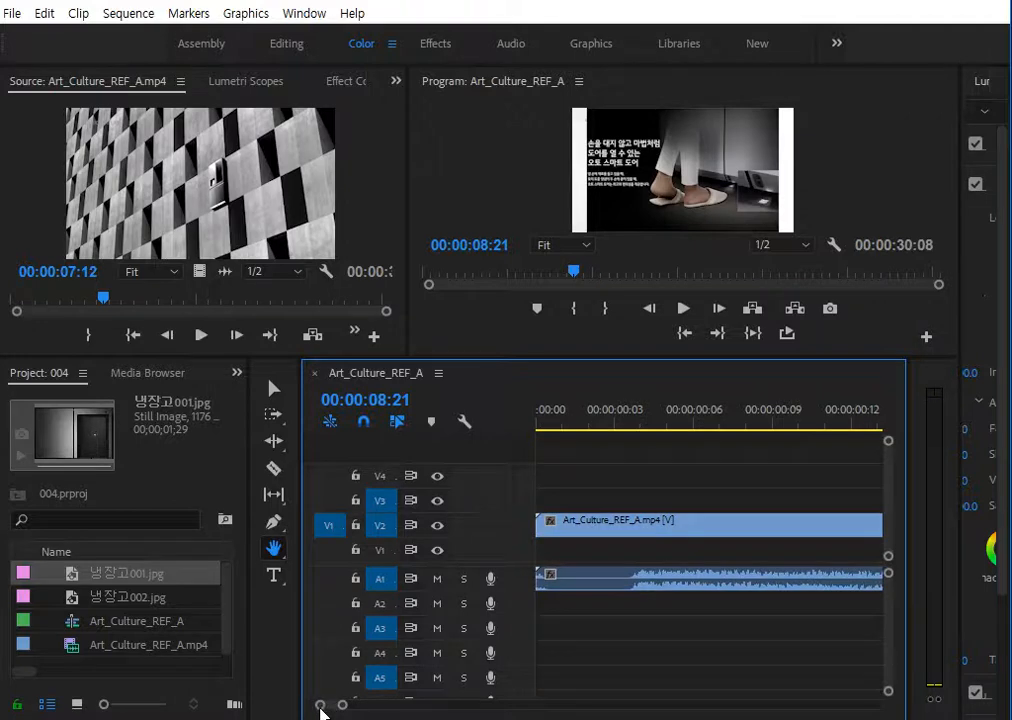
Move the playhead through the first frames to 00:00:00:03, and scrub on to 00:00:03:12
{"action": "left_click", "coordinate": [594, 425]}
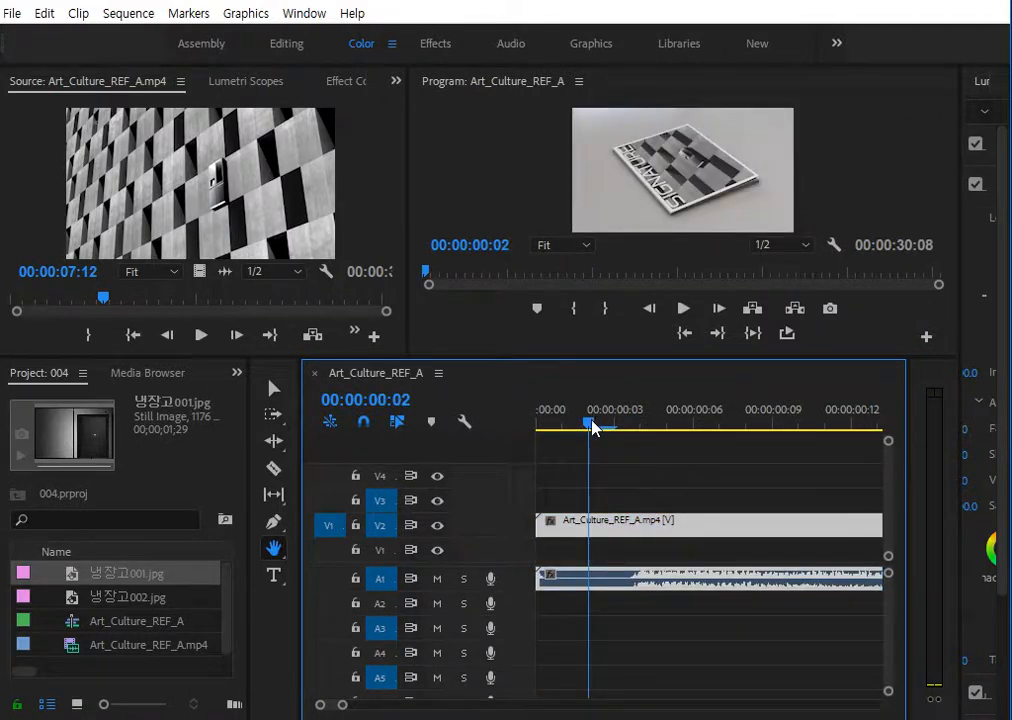
{"action": "left_click", "coordinate": [608, 428]}
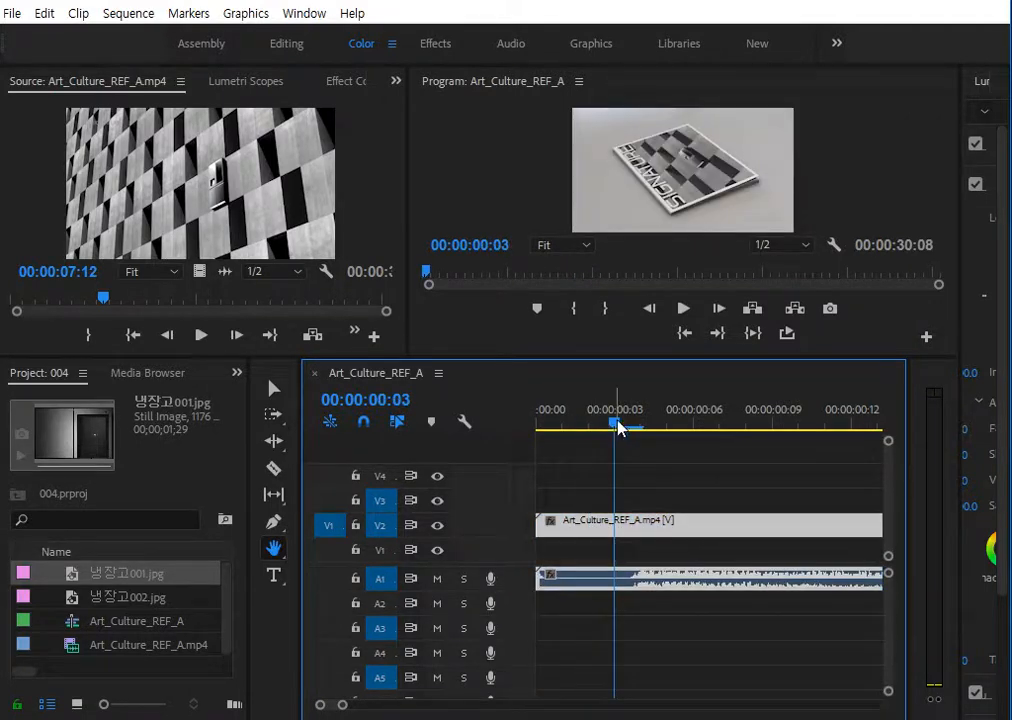
{"action": "left_click_drag", "start_coordinate": [619, 427], "coordinate": [790, 430]}
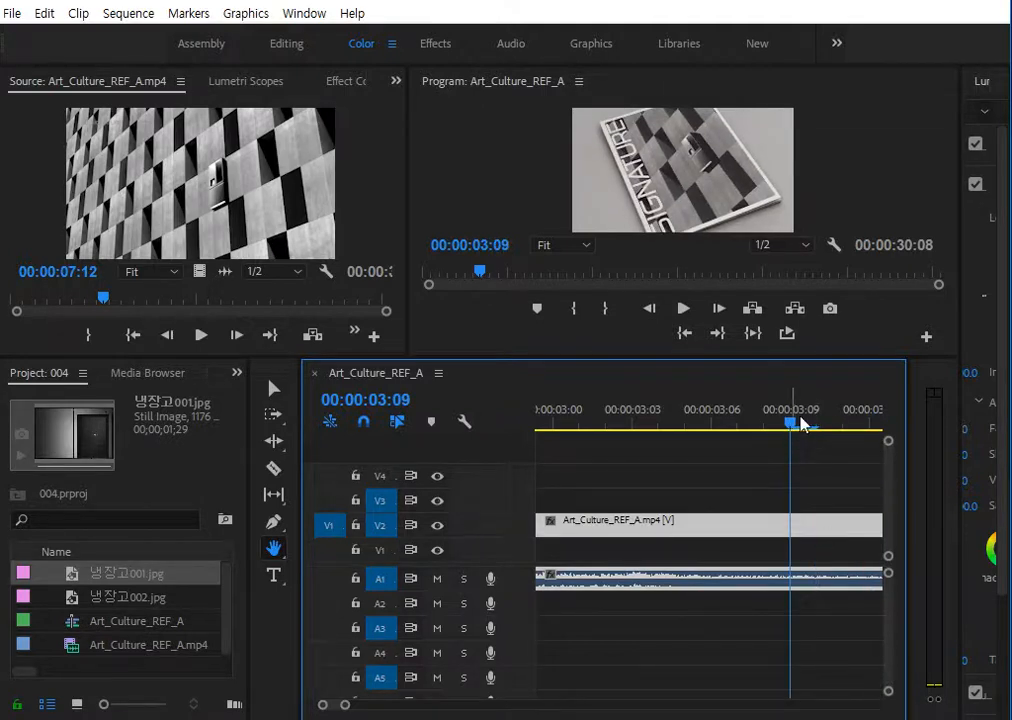
{"action": "left_click_drag", "start_coordinate": [803, 430], "coordinate": [870, 429]}
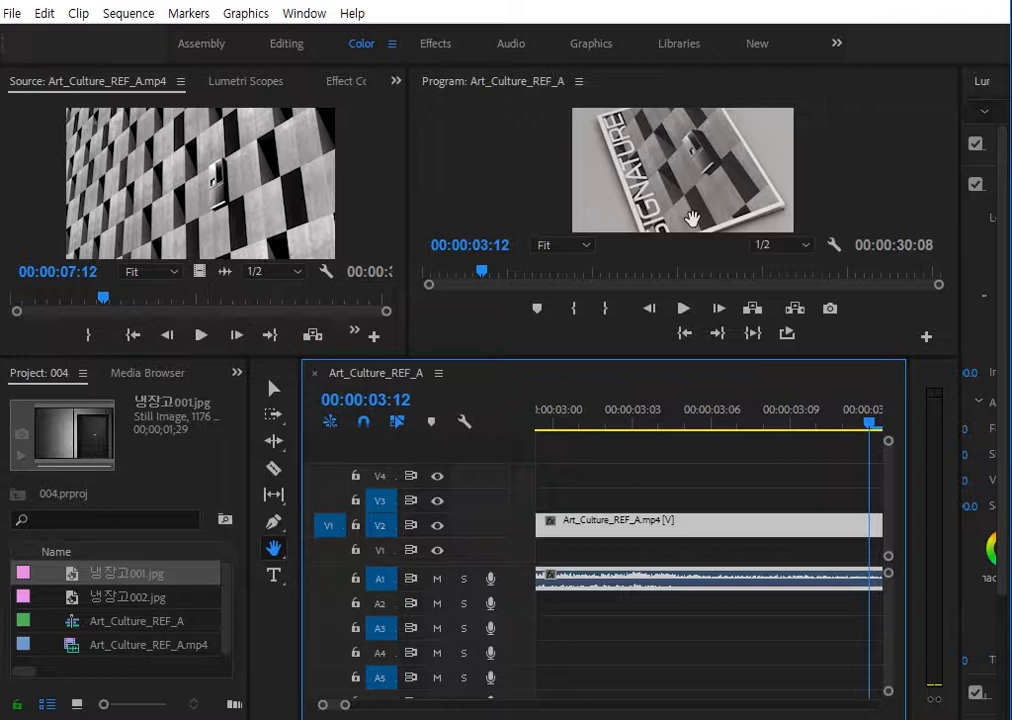
Zoom out to show the whole sequence, set the playhead to 00:00:12:21, and delete the 냉장고002.jpg clip from track V3
{"action": "left_click_drag", "start_coordinate": [354, 710], "coordinate": [480, 712]}
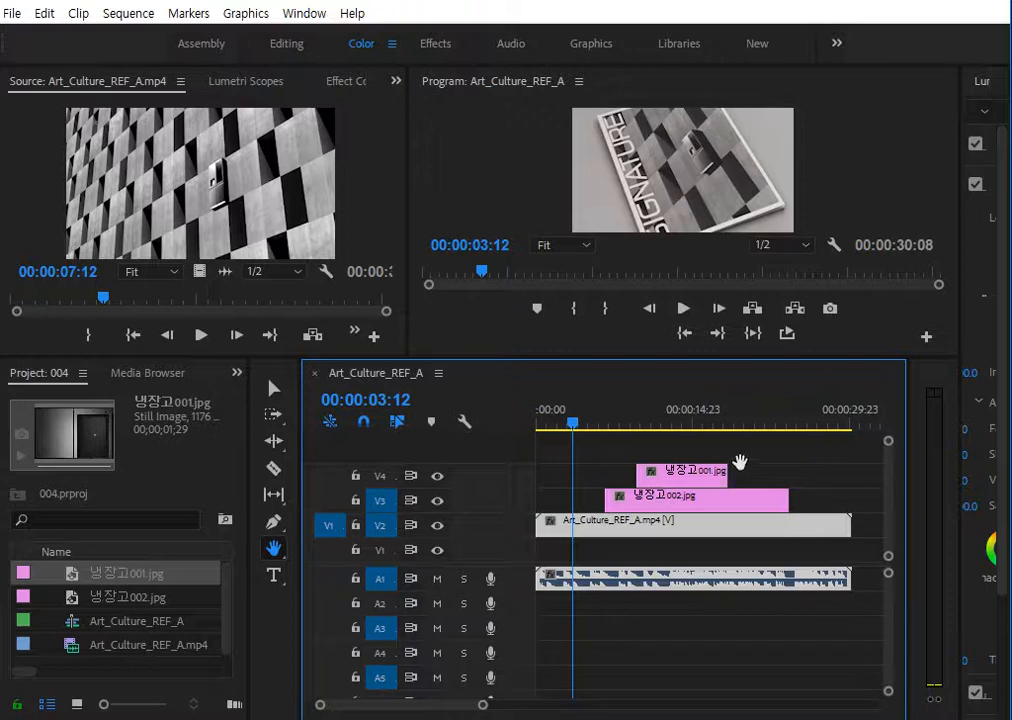
{"action": "mouse_move", "coordinate": [669, 422]}
{"action": "left_mouse_down"}
{"action": "mouse_move", "coordinate": [683, 433]}
{"action": "mouse_move", "coordinate": [670, 428]}
{"action": "left_mouse_up"}
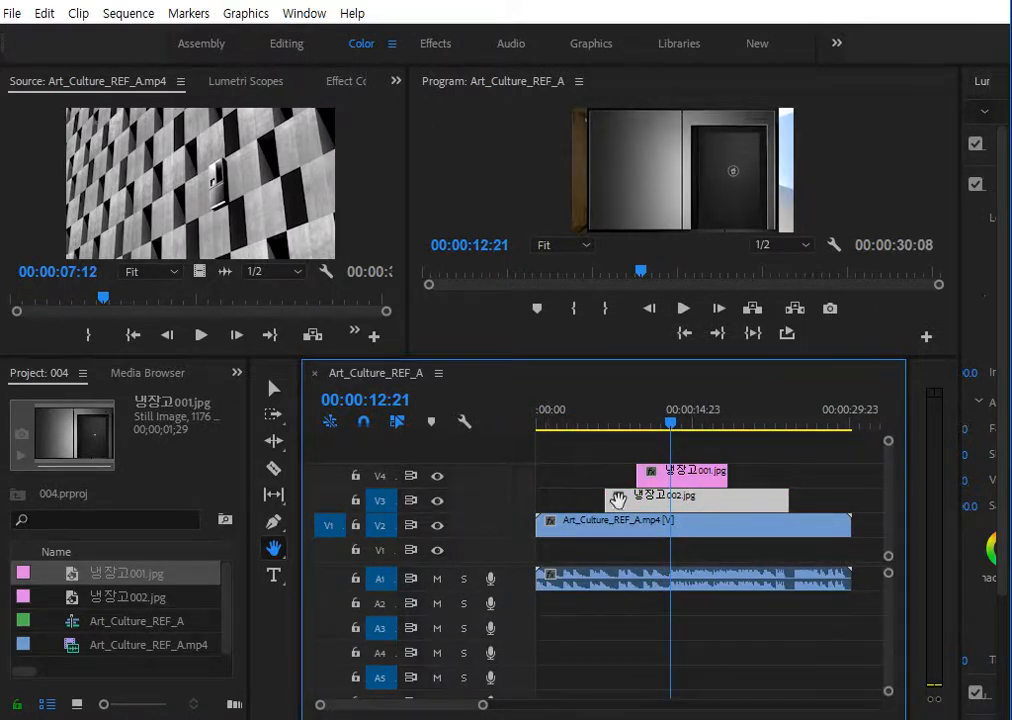
{"action": "key", "text": "Delete"}
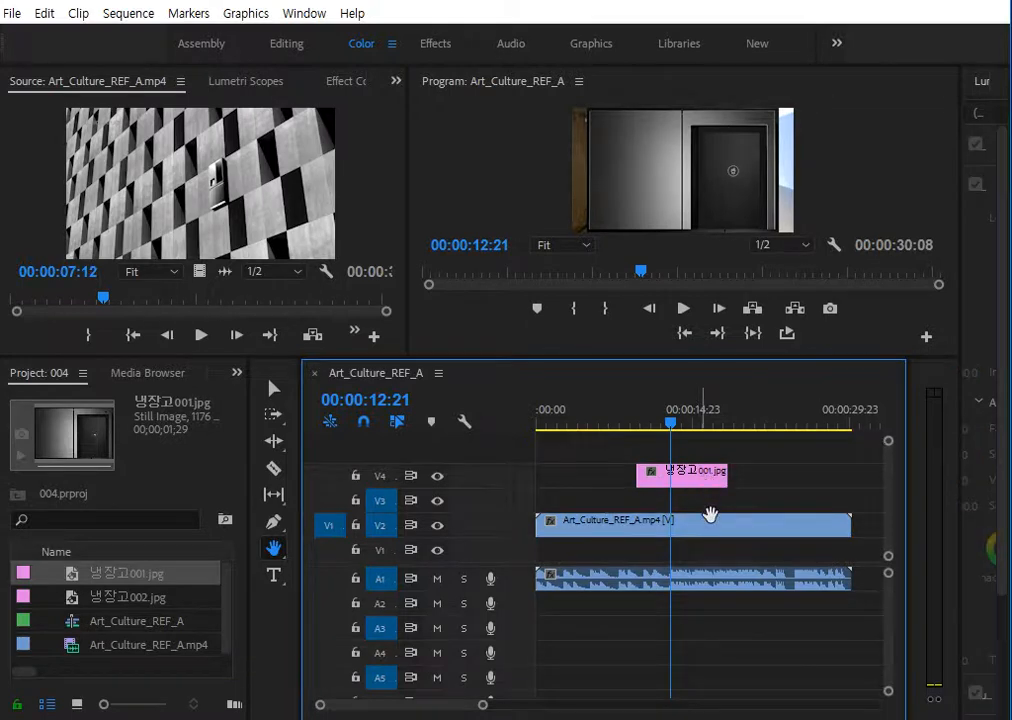
Move the 냉장고001.jpg clip slightly earlier on track V4 with the Selection tool, and set the playhead to 00:00:10:16
{"action": "left_click_drag", "start_coordinate": [707, 507], "coordinate": [642, 498]}
{"action": "left_click", "coordinate": [274, 388]}
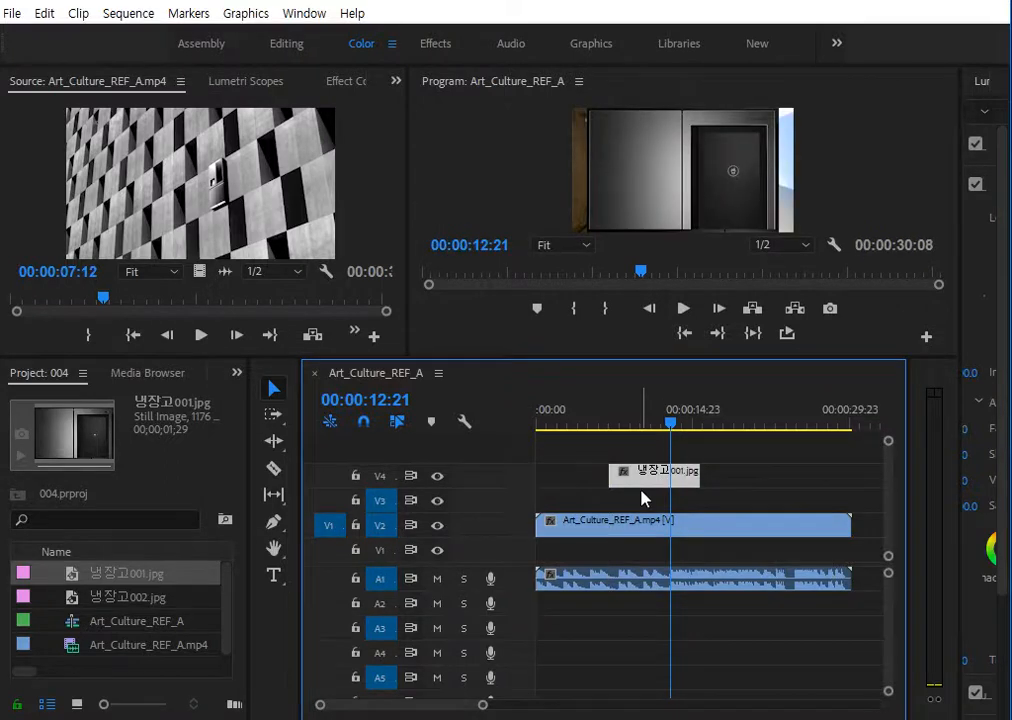
{"action": "left_click", "coordinate": [281, 388]}
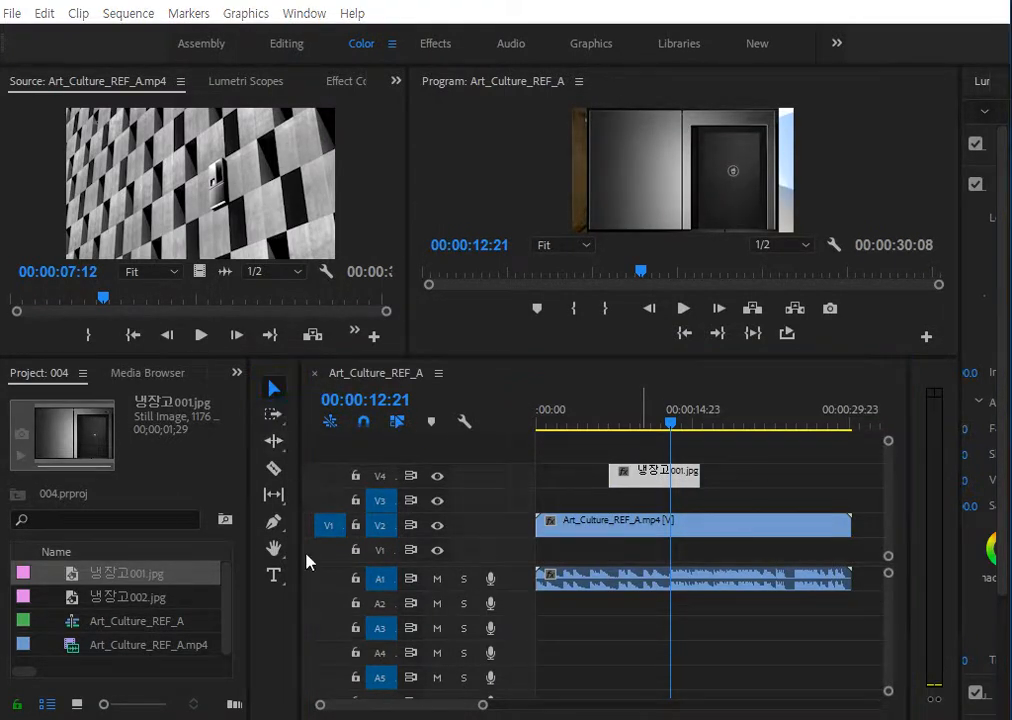
{"action": "mouse_move", "coordinate": [659, 432]}
{"action": "left_mouse_down"}
{"action": "mouse_move", "coordinate": [671, 420]}
{"action": "mouse_move", "coordinate": [648, 422]}
{"action": "left_mouse_up"}
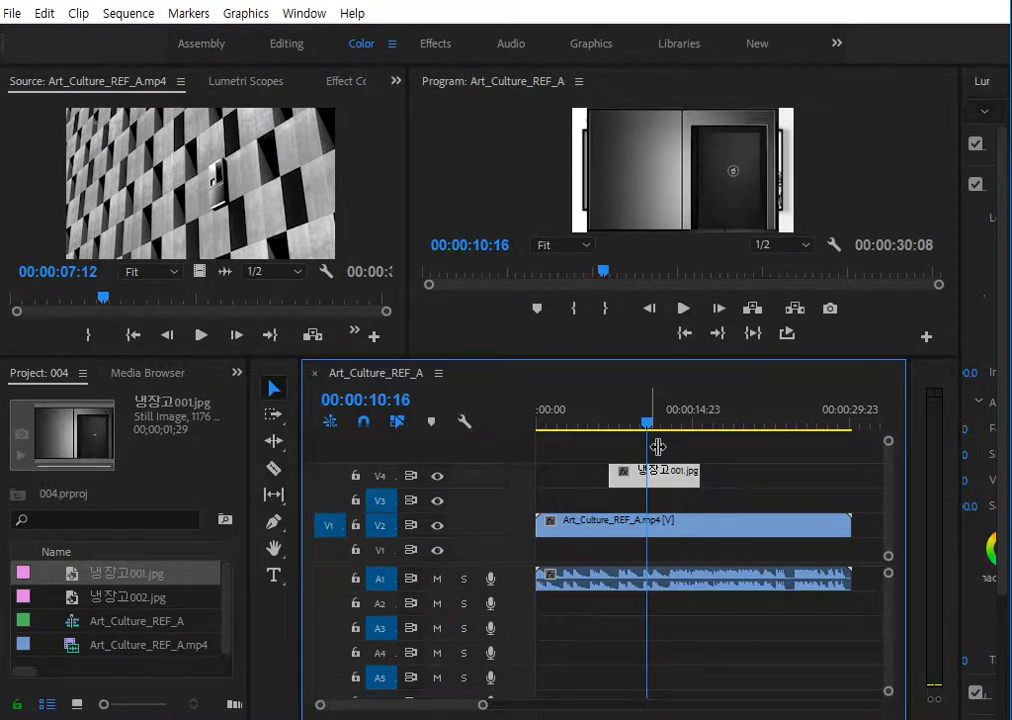
Cut the 냉장고001.jpg clip on track V4 in two with the Razor tool, just after the playhead
{"action": "left_click", "coordinate": [274, 467]}
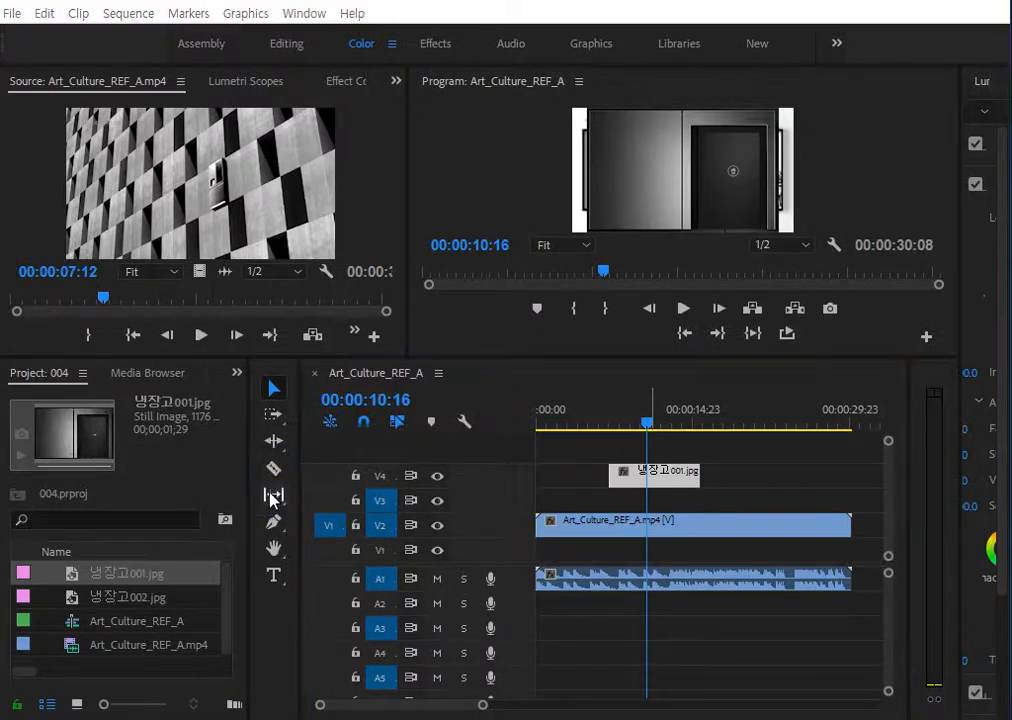
{"action": "left_click", "coordinate": [278, 478]}
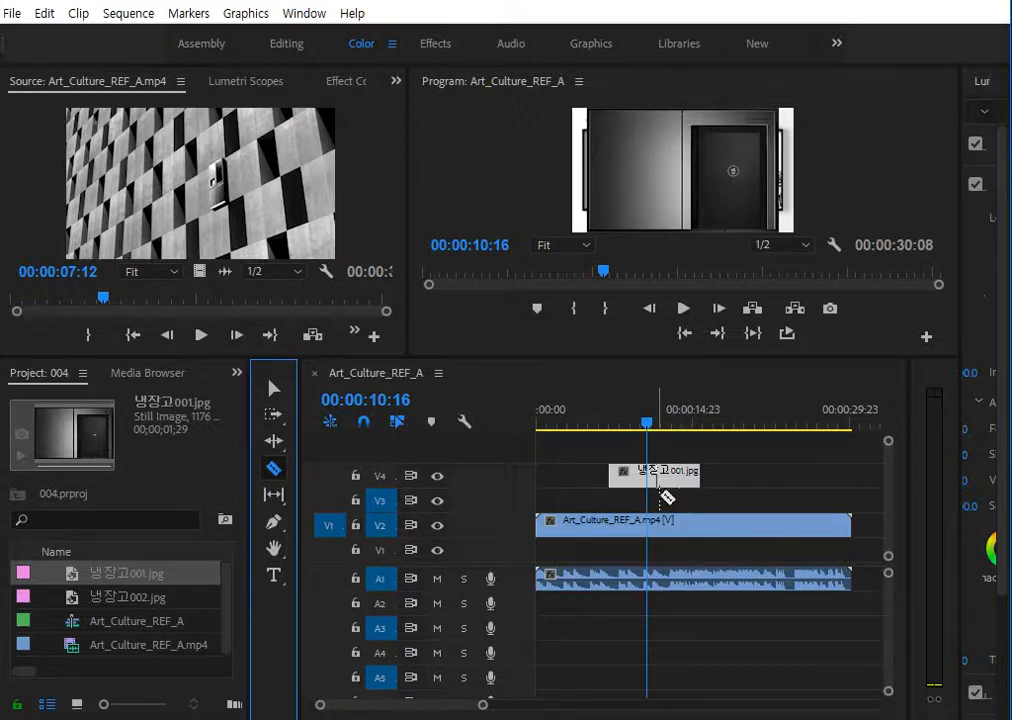
{"action": "left_click", "coordinate": [660, 478]}
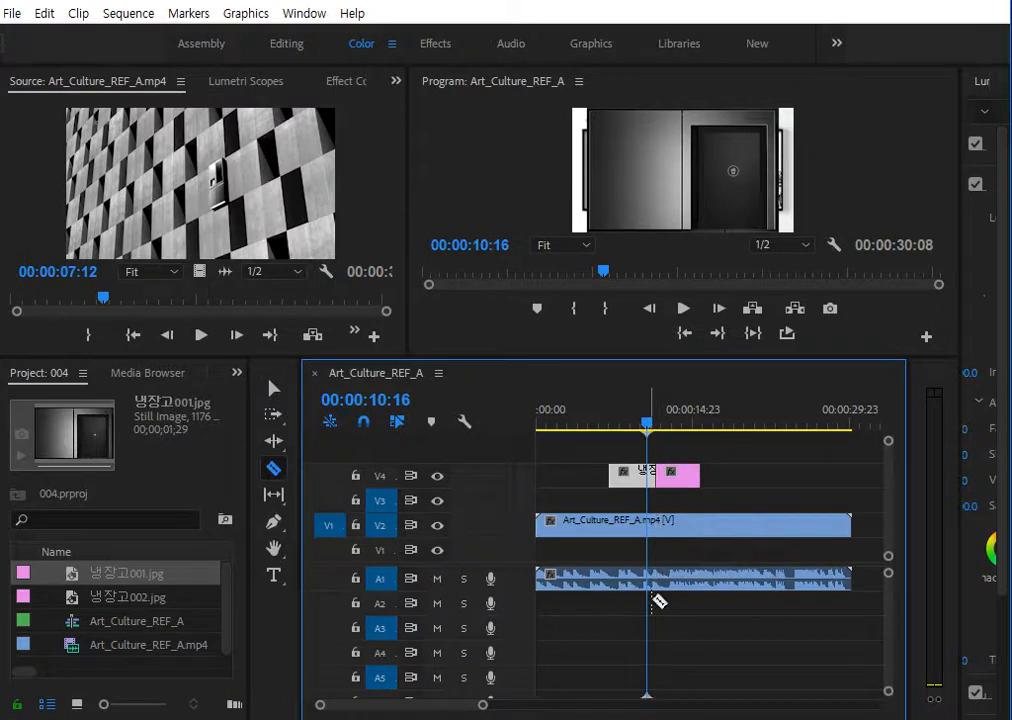
Shift the second piece of 냉장고001.jpg later on V4 with the Selection tool, and lengthen the first piece, leaving a gap between them
{"action": "left_click", "coordinate": [272, 386]}
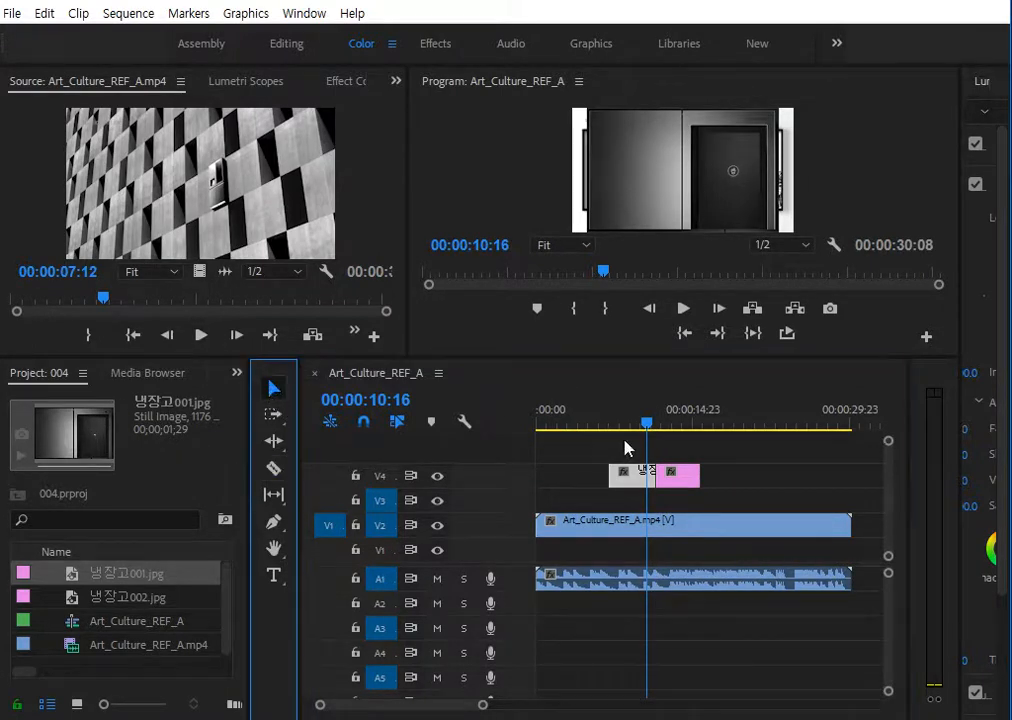
{"action": "left_click_drag", "start_coordinate": [676, 478], "coordinate": [732, 490]}
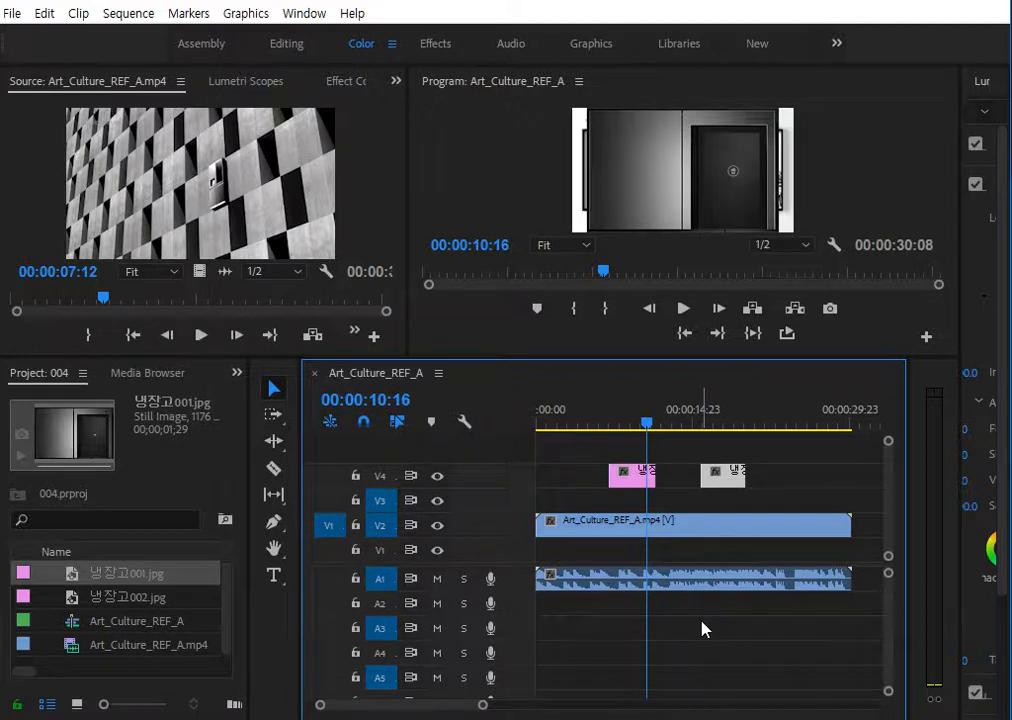
{"action": "left_click_drag", "start_coordinate": [734, 480], "coordinate": [794, 480]}
{"action": "left_click_drag", "start_coordinate": [655, 484], "coordinate": [690, 486]}
{"action": "left_click_drag", "start_coordinate": [782, 476], "coordinate": [737, 483]}
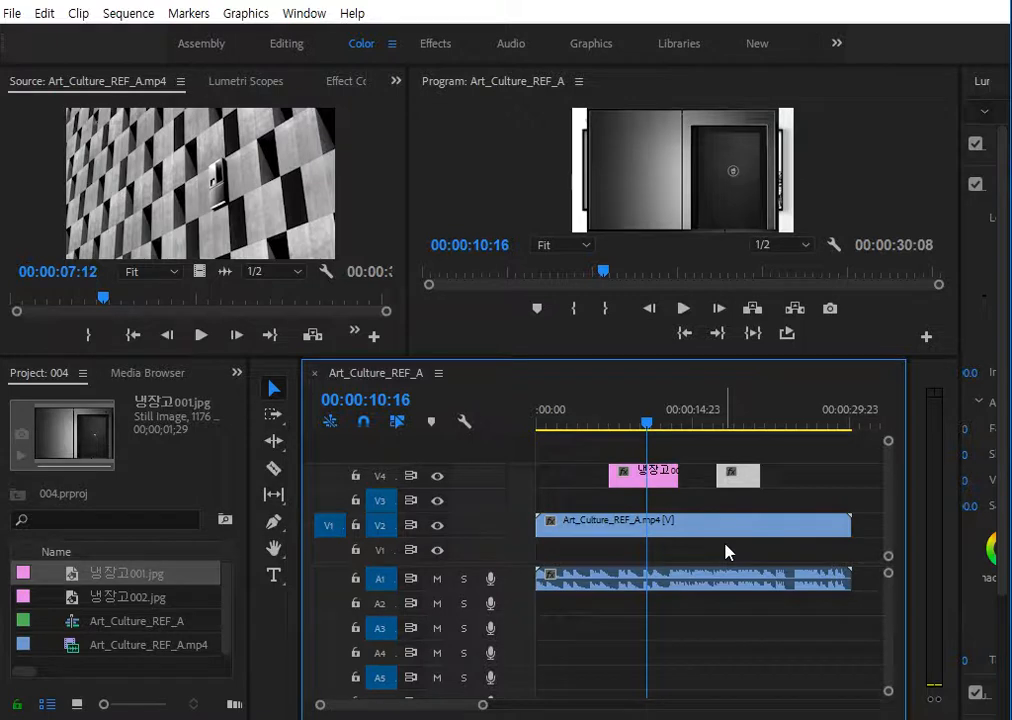
Cut Art_Culture_REF_A.mp4 near its end with the Razor tool and move the cut-off piece about 10 seconds later on V2
{"action": "left_click", "coordinate": [273, 467]}
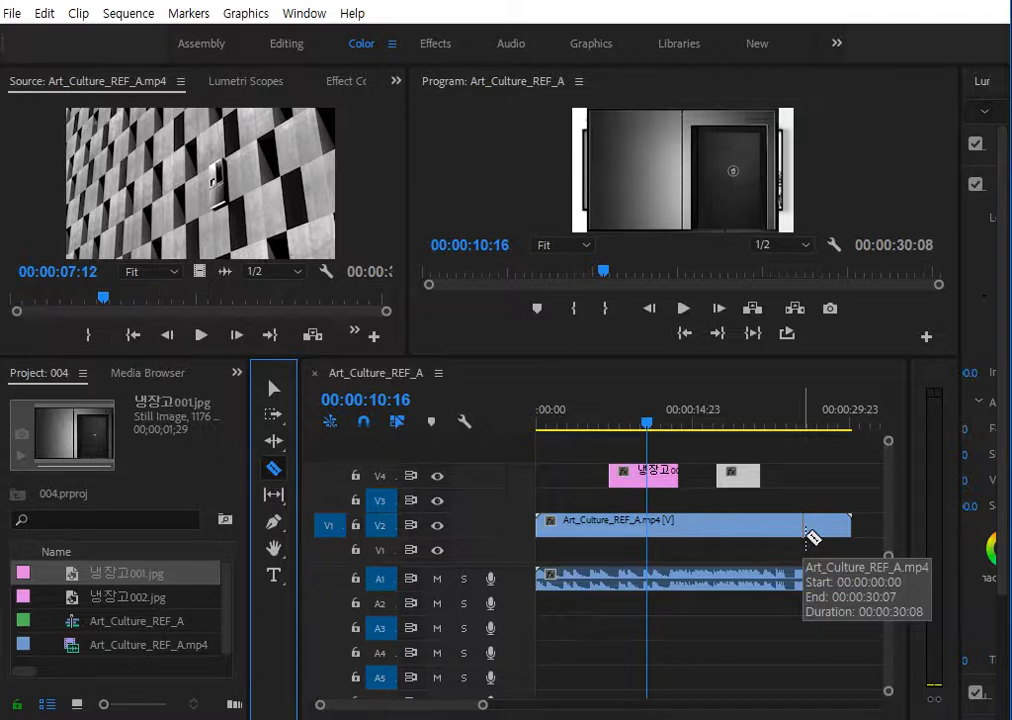
{"action": "left_click", "coordinate": [808, 530]}
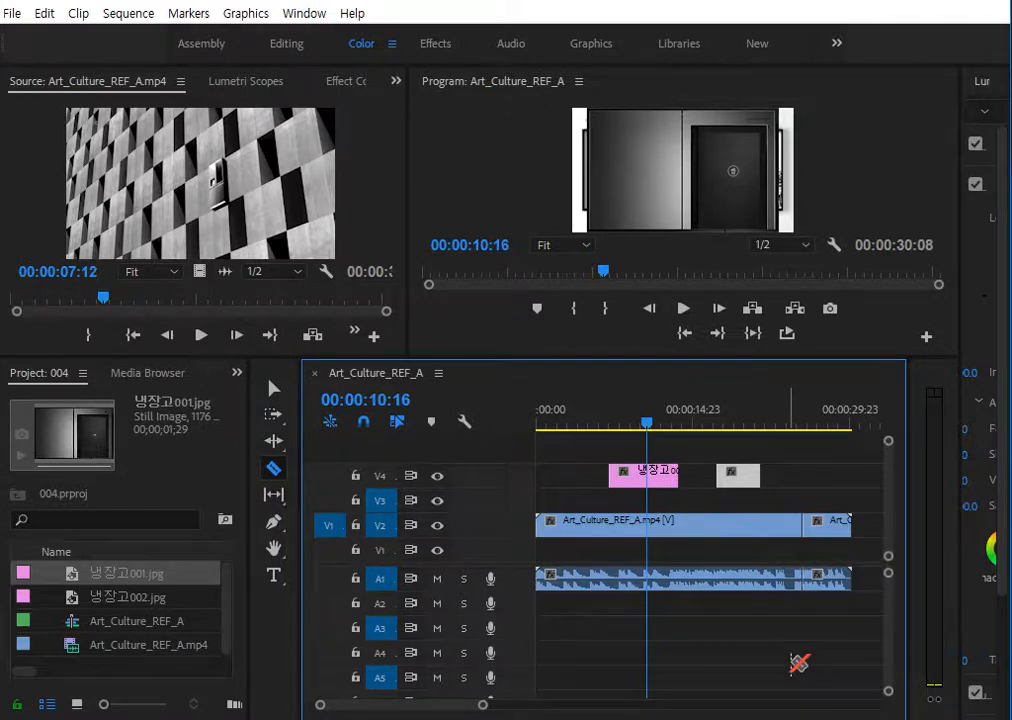
{"action": "left_click", "coordinate": [274, 390]}
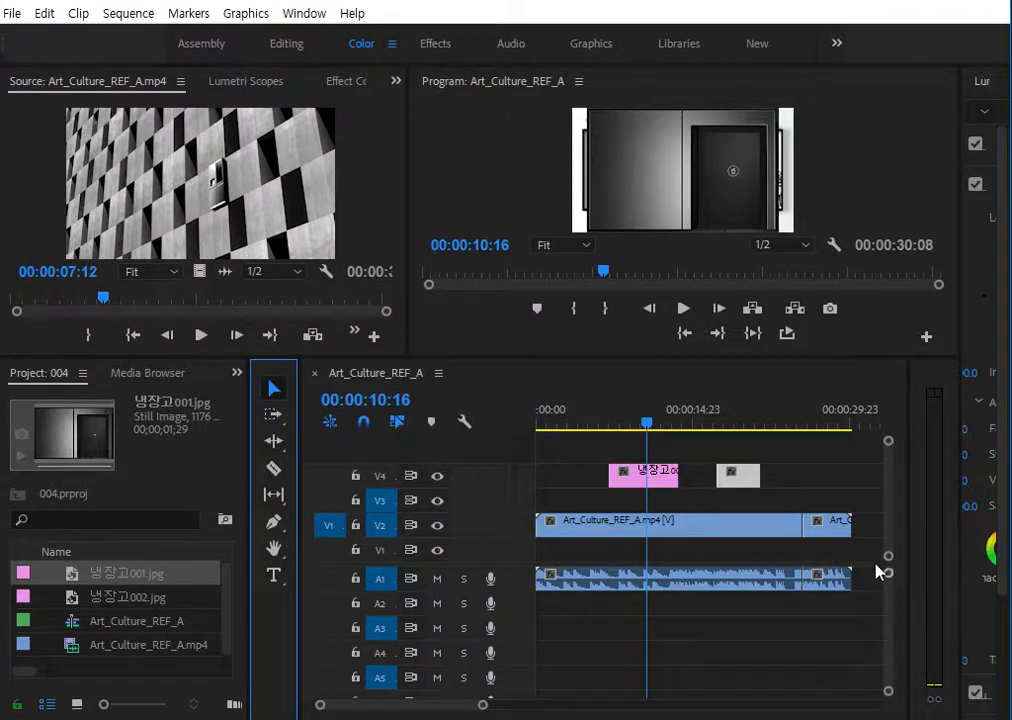
{"action": "left_click", "coordinate": [828, 528]}
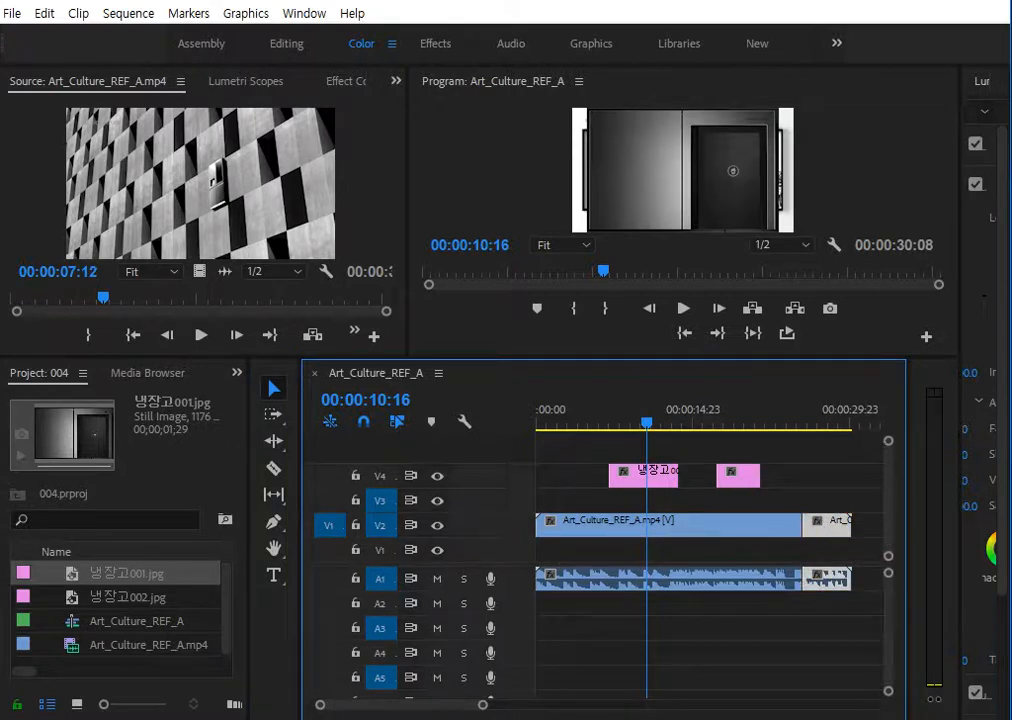
{"action": "scroll", "coordinate": [373, 712], "scroll_direction": "down", "scroll_amount": 2}
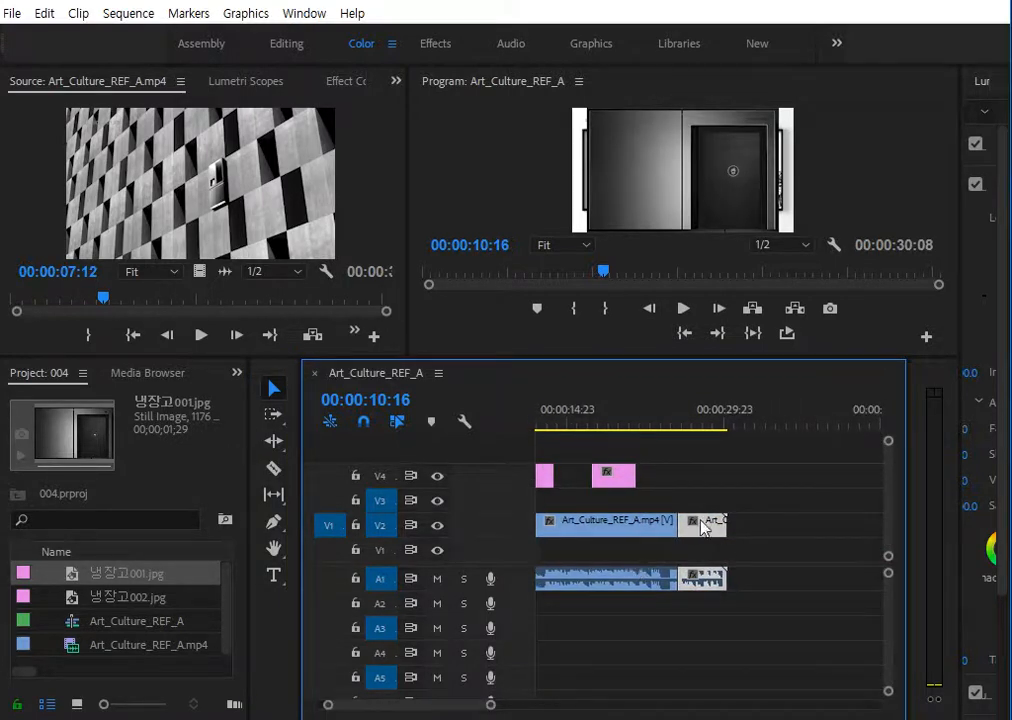
{"action": "left_click_drag", "start_coordinate": [706, 530], "coordinate": [814, 530]}
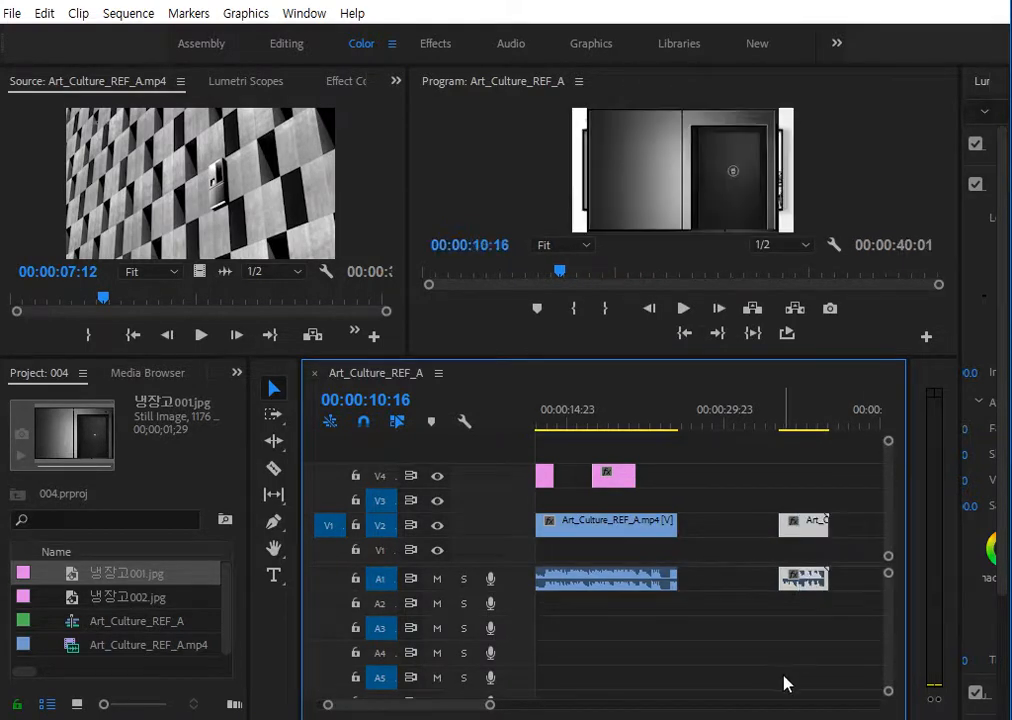
Lengthen the first Art_Culture_REF_A.mp4 piece on V2 to the end of its source footage, and set the playhead to 00:00:29:18
{"action": "left_click_drag", "start_coordinate": [646, 411], "coordinate": [672, 412]}
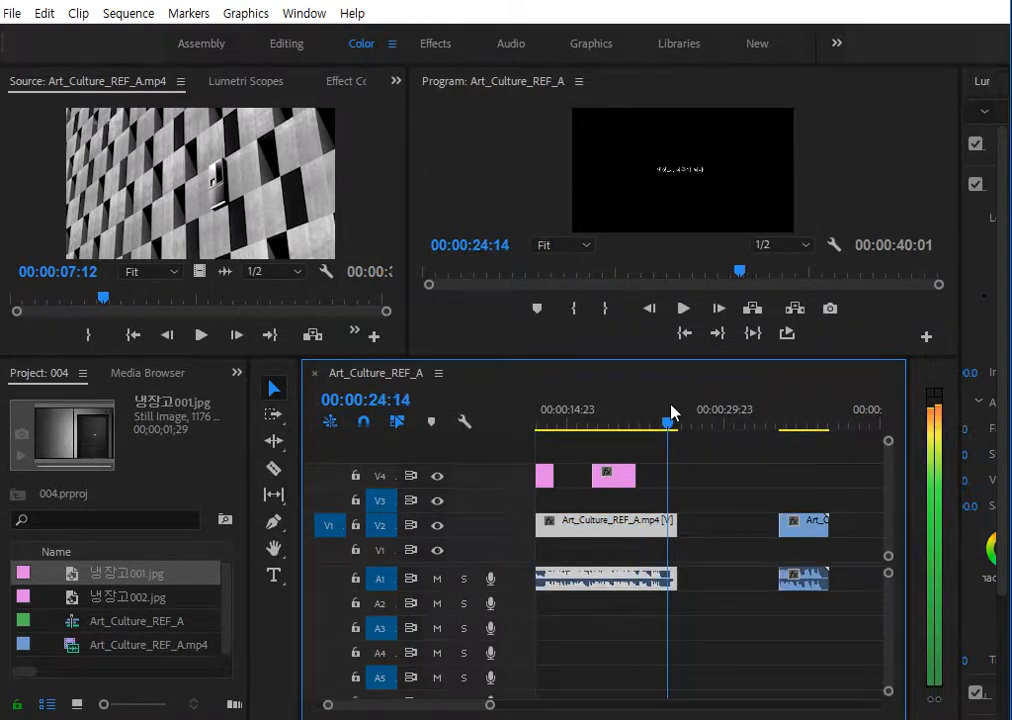
{"action": "left_click", "coordinate": [686, 537]}
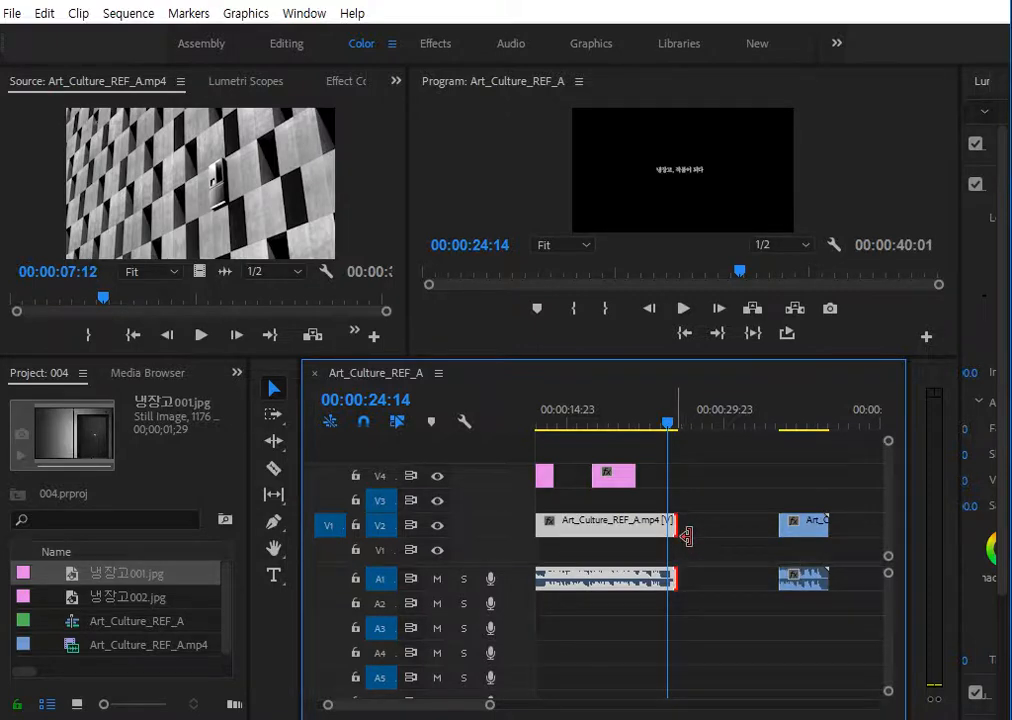
{"action": "left_click_drag", "start_coordinate": [686, 537], "coordinate": [713, 537]}
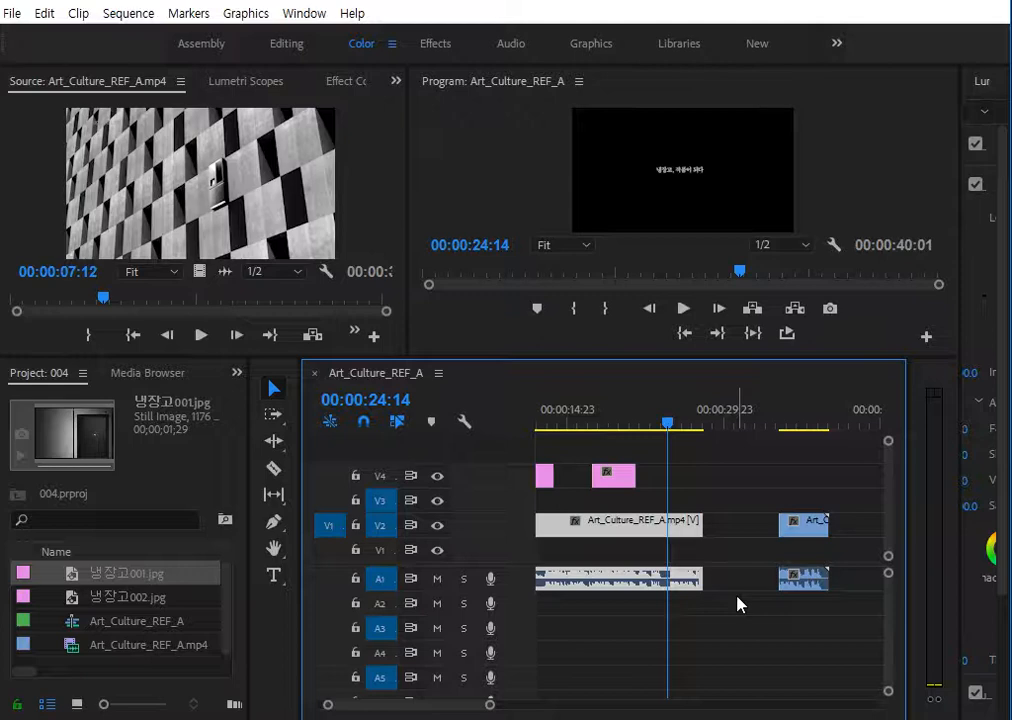
{"action": "left_click", "coordinate": [707, 529]}
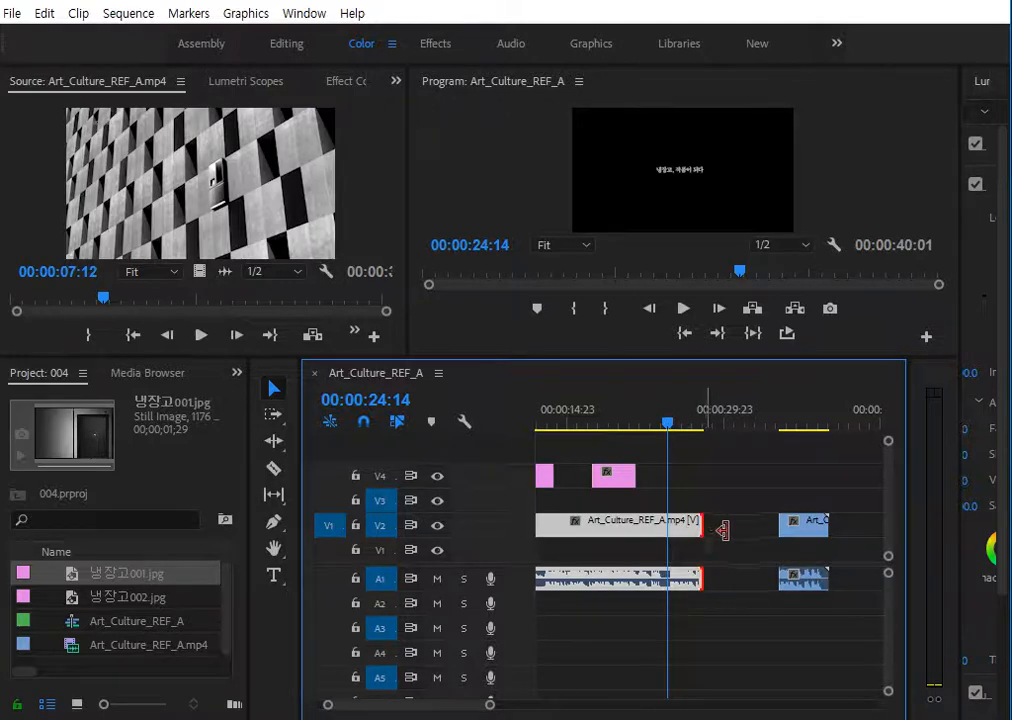
{"action": "left_click_drag", "start_coordinate": [722, 530], "coordinate": [869, 543]}
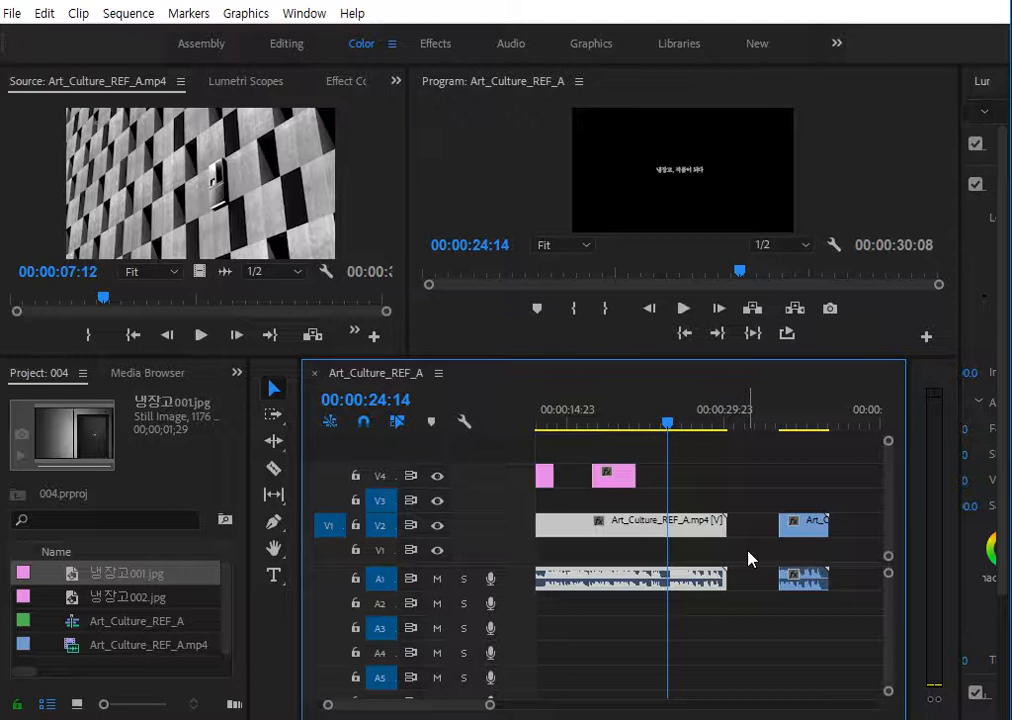
{"action": "left_click_drag", "start_coordinate": [700, 420], "coordinate": [722, 424]}
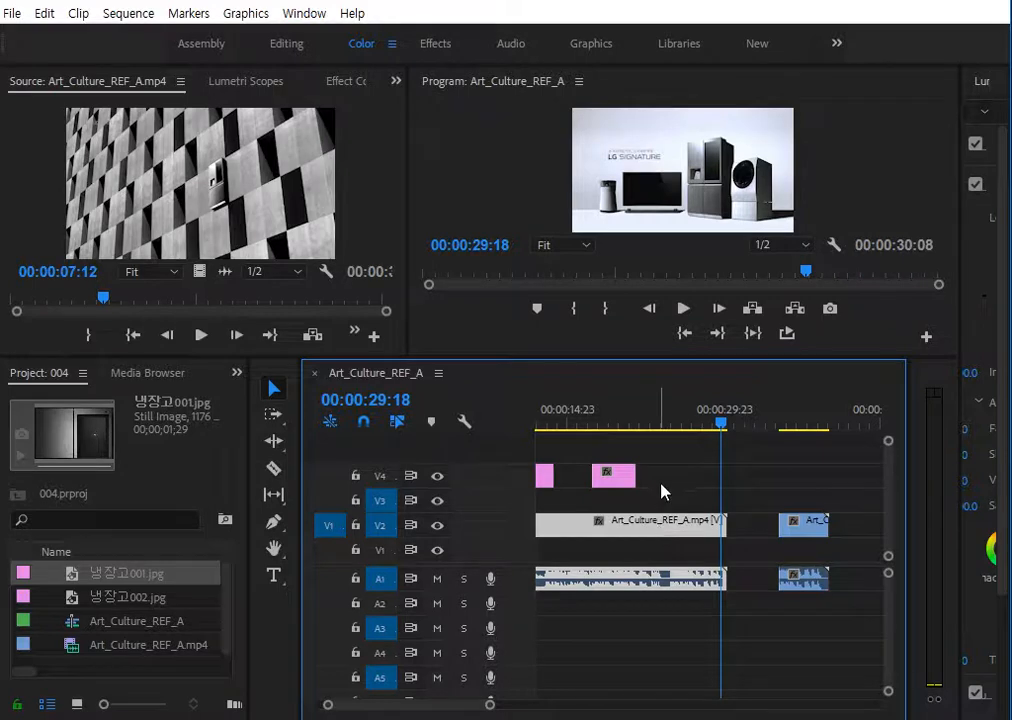
Cut the lengthened Art_Culture_REF_A.mp4 piece with the Razor tool and move the cut-off part later on V2, against the last piece
{"action": "left_click", "coordinate": [274, 467]}
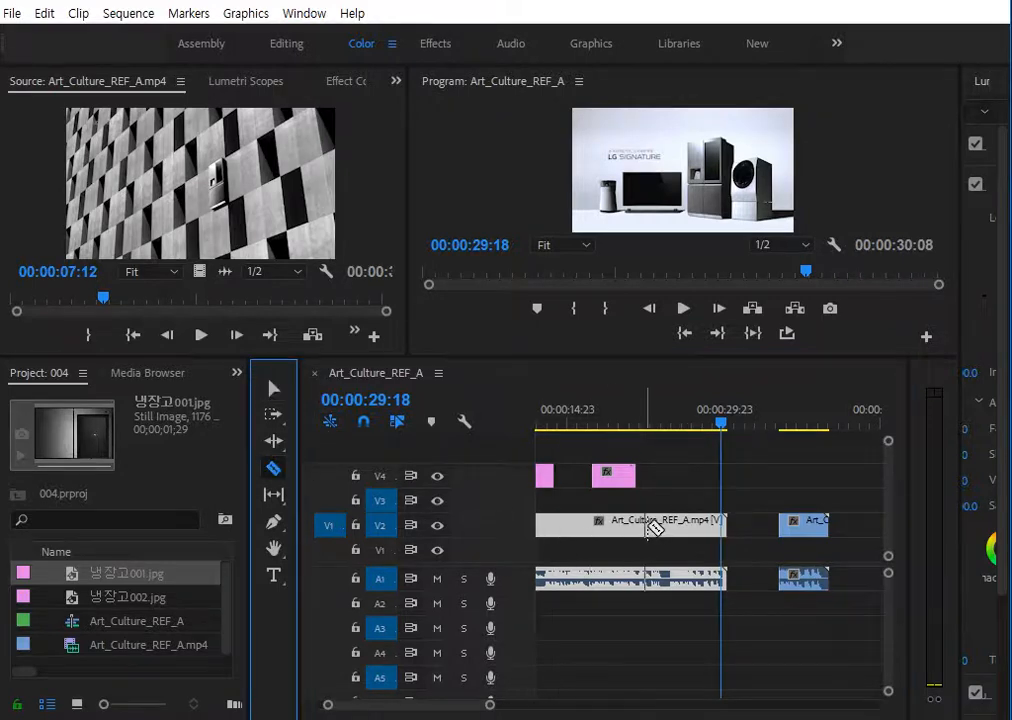
{"action": "left_click", "coordinate": [643, 525]}
{"action": "left_click", "coordinate": [273, 388]}
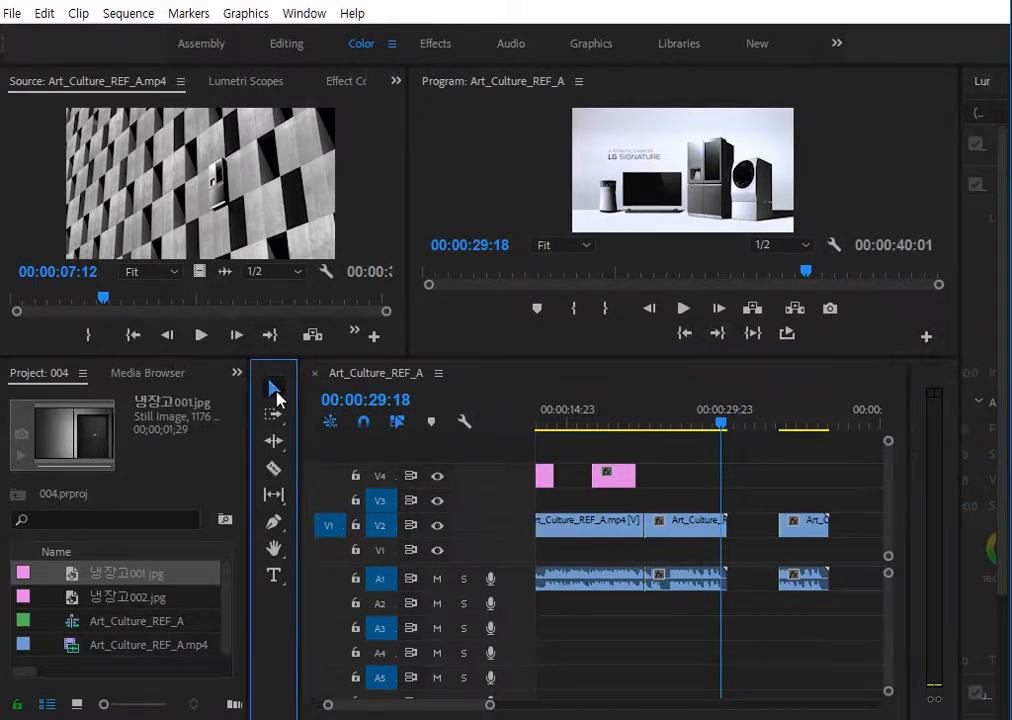
{"action": "left_click_drag", "start_coordinate": [687, 527], "coordinate": [740, 527]}
Lengthen the first Art_Culture_REF_A.mp4 piece slightly and move the two later pieces earlier on V2, closing the gaps between all three
{"action": "left_click", "coordinate": [623, 530]}
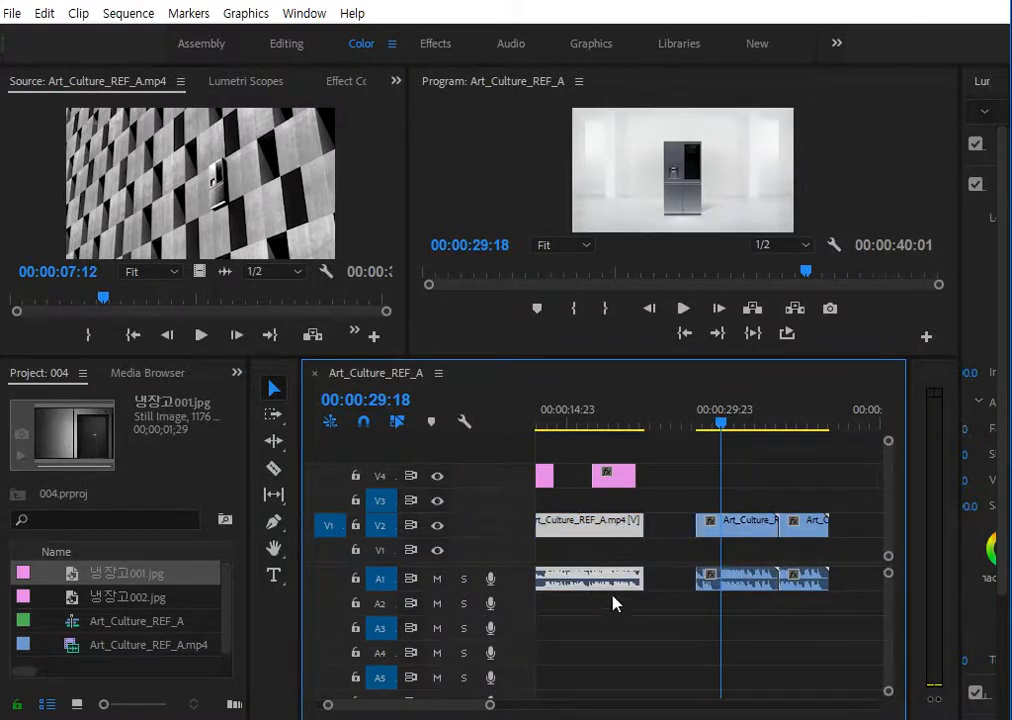
{"action": "mouse_move", "coordinate": [650, 529]}
{"action": "left_mouse_down"}
{"action": "mouse_move", "coordinate": [661, 528]}
{"action": "mouse_move", "coordinate": [648, 531]}
{"action": "left_mouse_up"}
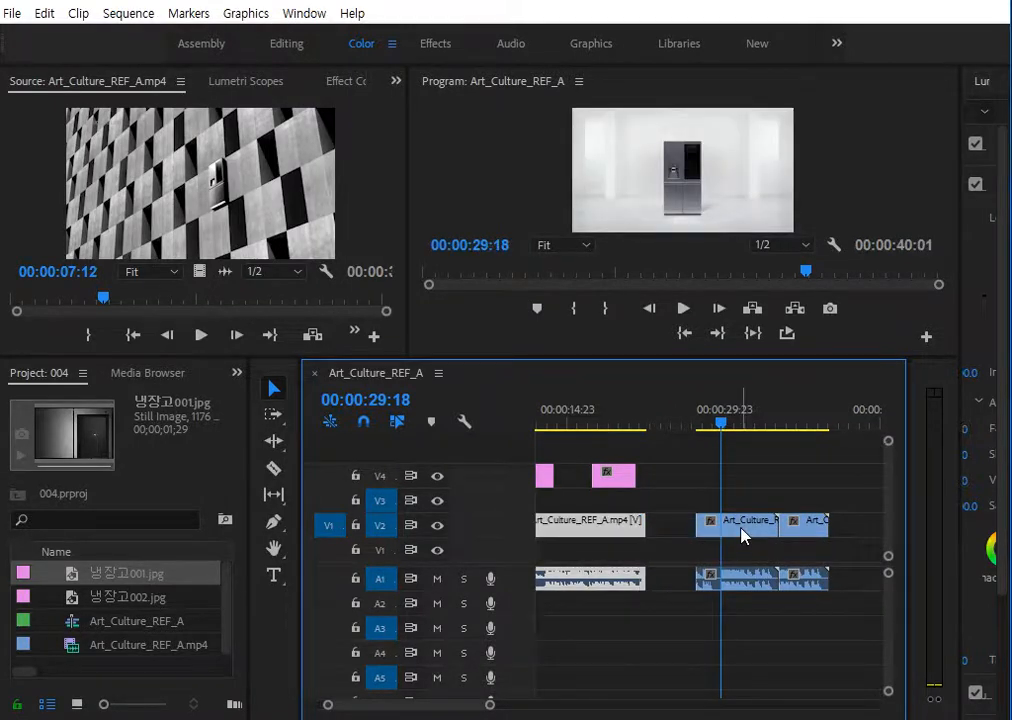
{"action": "left_click_drag", "start_coordinate": [741, 535], "coordinate": [697, 532]}
{"action": "left_click_drag", "start_coordinate": [809, 530], "coordinate": [764, 522]}
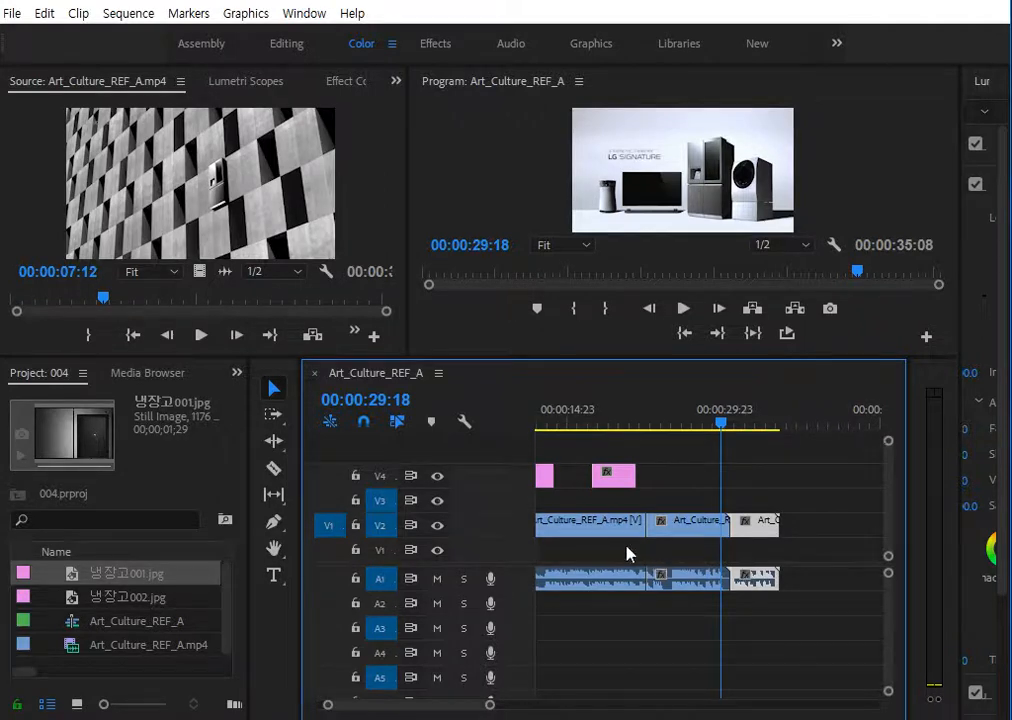
{"action": "left_click_drag", "start_coordinate": [542, 510], "coordinate": [802, 605]}
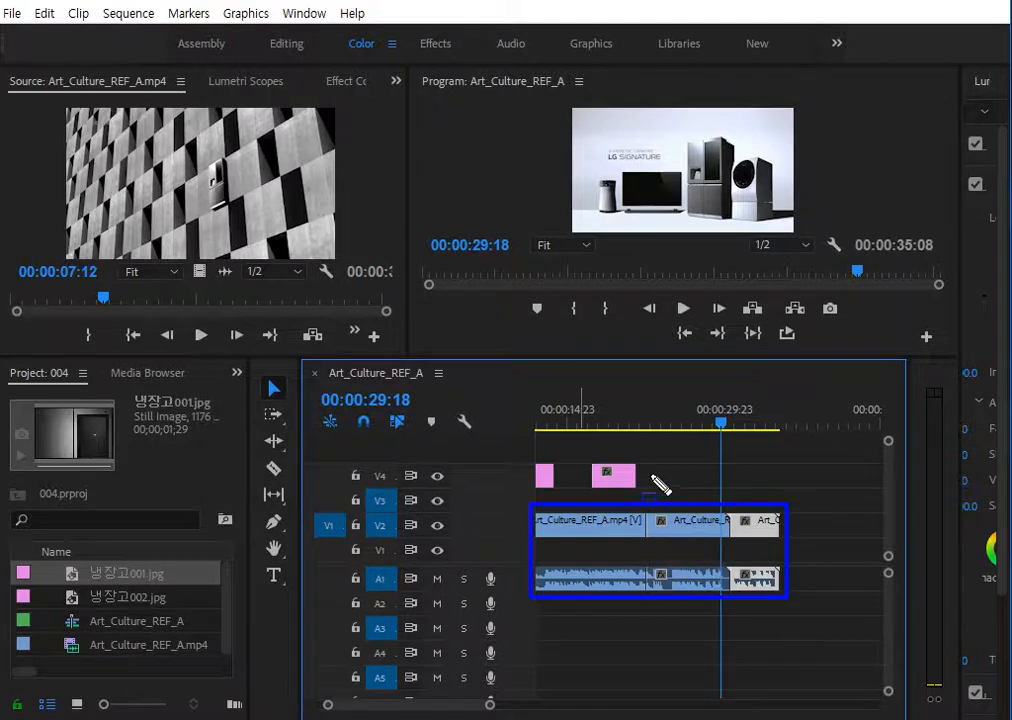
{"action": "mouse_move", "coordinate": [655, 482]}
{"action": "left_mouse_down"}
{"action": "mouse_move", "coordinate": [727, 669]}
{"action": "mouse_move", "coordinate": [742, 678]}
{"action": "left_mouse_up"}
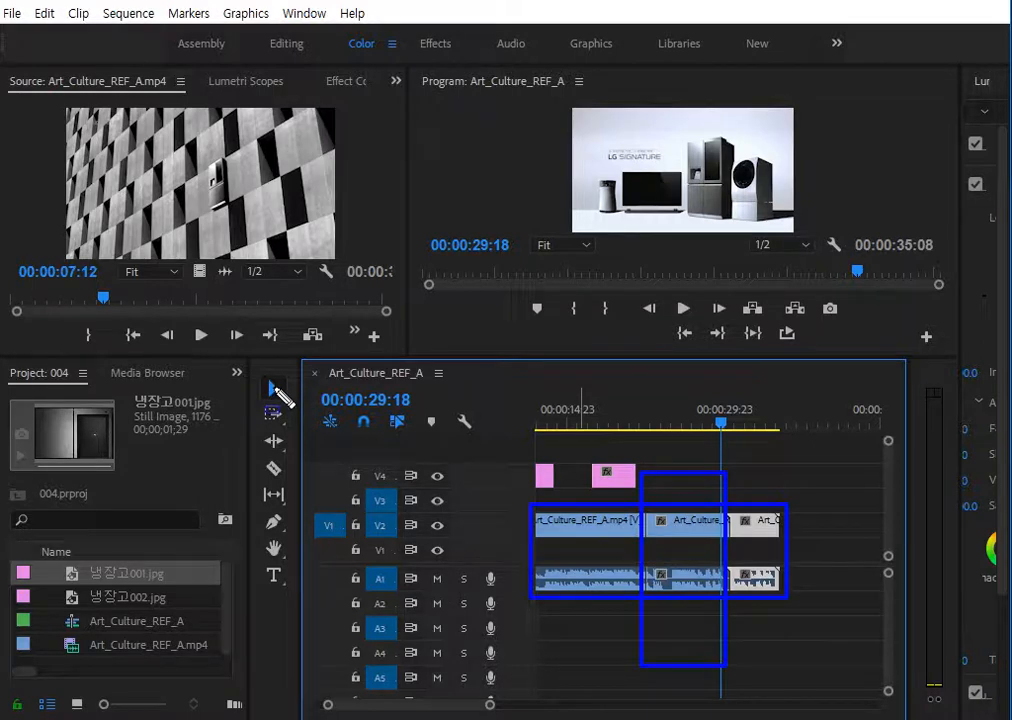
{"action": "key", "text": "Escape"}
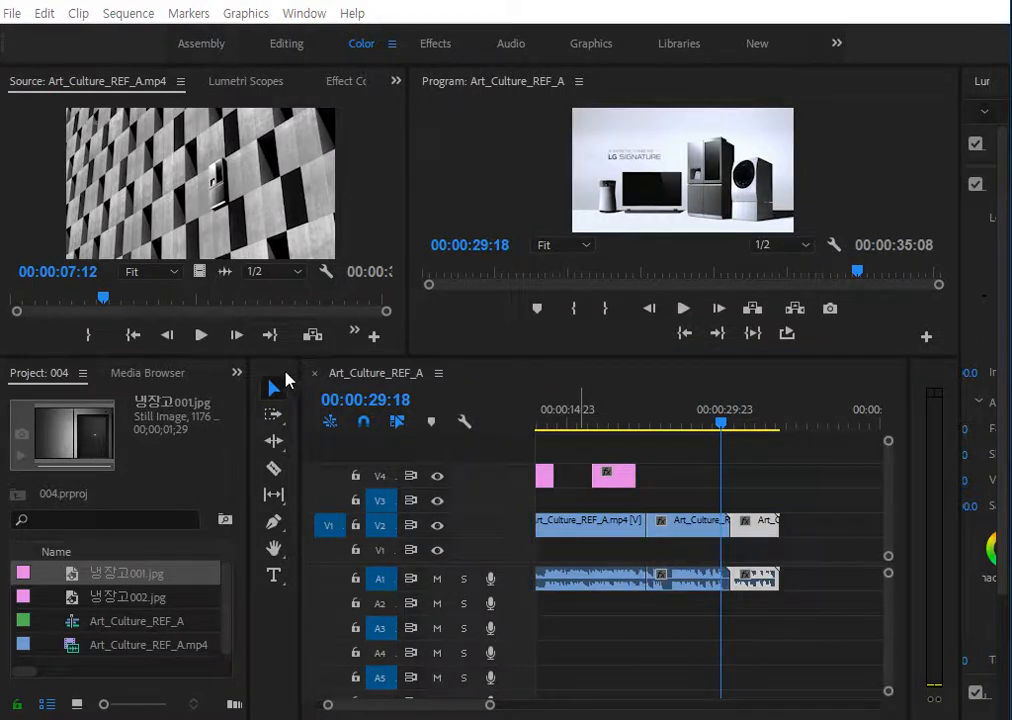
Delete the middle Art_Culture_REF_A.mp4 piece from V2 with its audio on A1, leaving a gap between the remaining two
{"action": "left_click", "coordinate": [691, 530]}
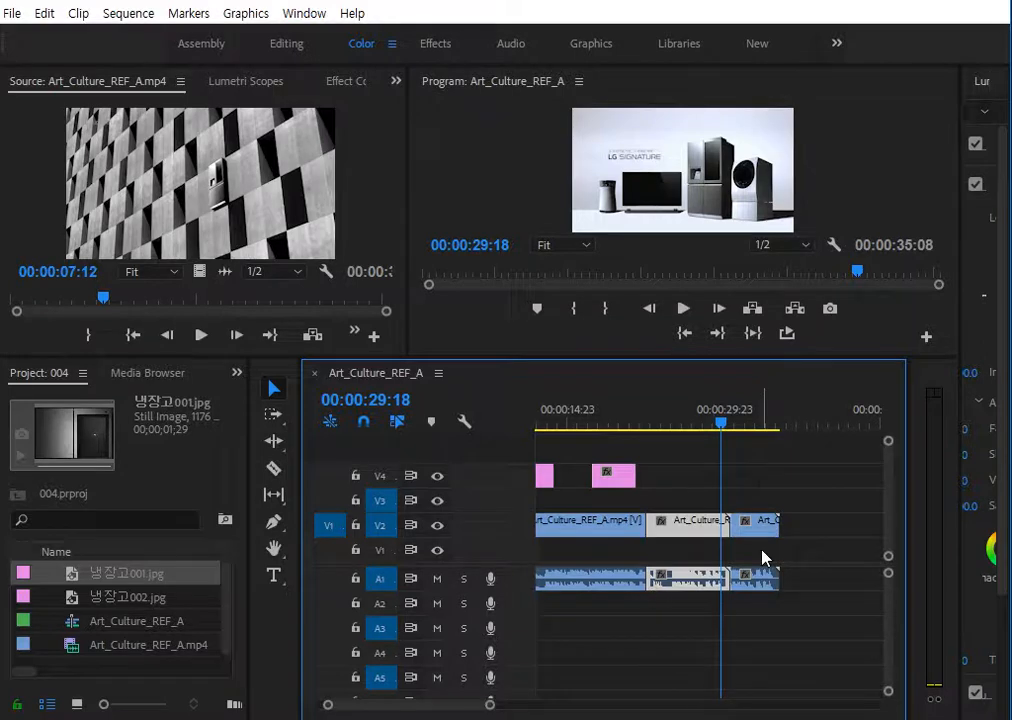
{"action": "key", "text": "Delete"}
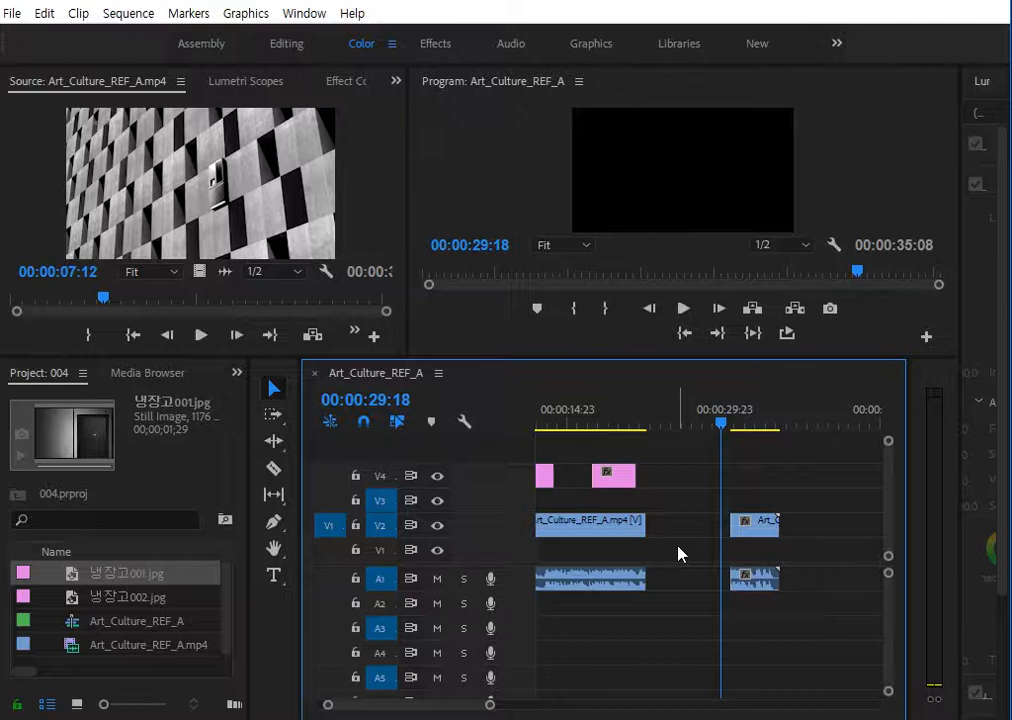
{"action": "key", "text": "ctrl+alt+d"}
{"action": "mouse_move", "coordinate": [527, 505]}
{"action": "left_mouse_down"}
{"action": "mouse_move", "coordinate": [655, 563]}
{"action": "mouse_move", "coordinate": [786, 596]}
{"action": "left_mouse_up"}
{"action": "mouse_move", "coordinate": [657, 456]}
{"action": "left_mouse_down"}
{"action": "mouse_move", "coordinate": [701, 613]}
{"action": "mouse_move", "coordinate": [733, 672]}
{"action": "left_mouse_up"}
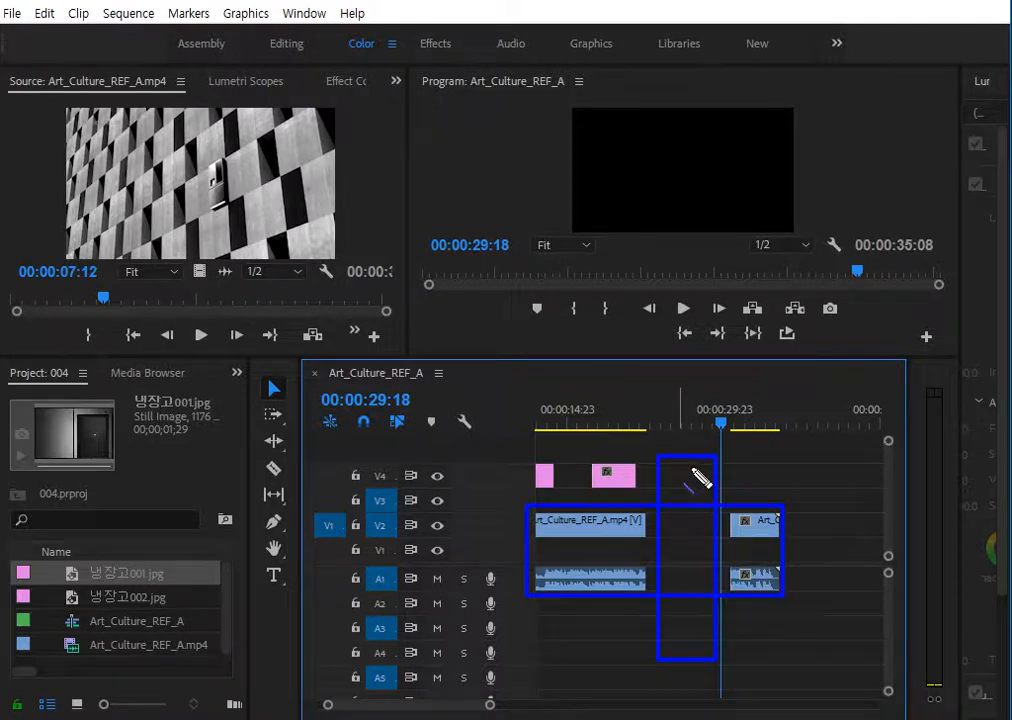
{"action": "mouse_move", "coordinate": [680, 464]}
{"action": "left_mouse_down"}
{"action": "mouse_move", "coordinate": [705, 516]}
{"action": "mouse_move", "coordinate": [706, 502]}
{"action": "mouse_move", "coordinate": [658, 564]}
{"action": "left_mouse_up"}
{"action": "mouse_move", "coordinate": [701, 527]}
{"action": "left_mouse_down"}
{"action": "mouse_move", "coordinate": [687, 604]}
{"action": "mouse_move", "coordinate": [721, 573]}
{"action": "mouse_move", "coordinate": [692, 639]}
{"action": "mouse_move", "coordinate": [721, 621]}
{"action": "mouse_move", "coordinate": [700, 655]}
{"action": "left_mouse_up"}
{"action": "mouse_move", "coordinate": [694, 455]}
{"action": "left_mouse_down"}
{"action": "mouse_move", "coordinate": [729, 506]}
{"action": "mouse_move", "coordinate": [699, 505]}
{"action": "mouse_move", "coordinate": [711, 545]}
{"action": "left_mouse_up"}
{"action": "mouse_move", "coordinate": [682, 540]}
{"action": "left_mouse_down"}
{"action": "mouse_move", "coordinate": [723, 600]}
{"action": "mouse_move", "coordinate": [698, 586]}
{"action": "mouse_move", "coordinate": [711, 637]}
{"action": "left_mouse_up"}
{"action": "left_click_drag", "start_coordinate": [679, 620], "coordinate": [698, 660]}
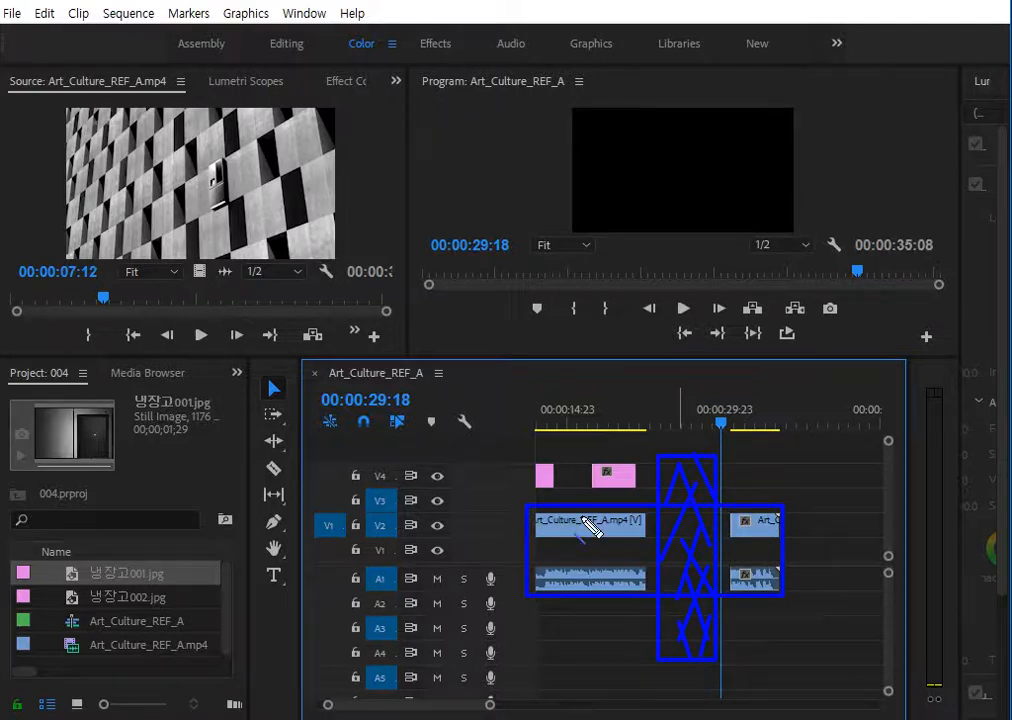
{"action": "key", "text": "Escape"}
Fit the second 냉장고001.jpg piece on V4 exactly over the gap in V2, and set the playhead to 00:00:26:18
{"action": "mouse_move", "coordinate": [624, 474]}
{"action": "left_mouse_down"}
{"action": "mouse_move", "coordinate": [741, 476]}
{"action": "mouse_move", "coordinate": [729, 476]}
{"action": "left_mouse_up"}
{"action": "left_click_drag", "start_coordinate": [713, 426], "coordinate": [690, 428]}
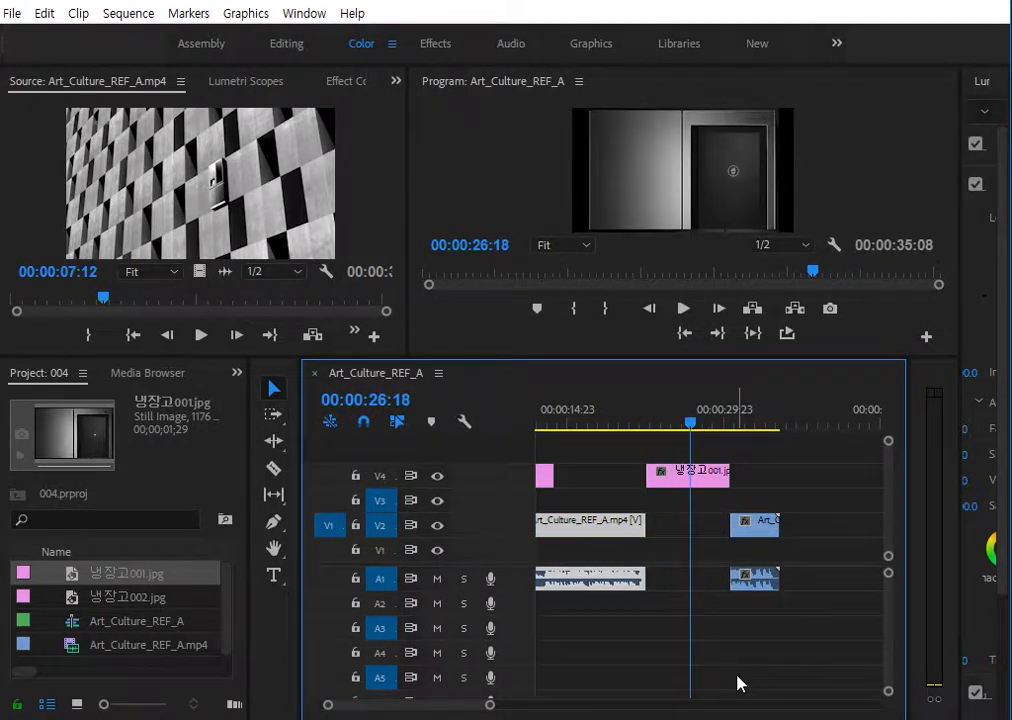
Lengthen the end of the first Art_Culture_REF_A.mp4 piece on V2 partway into the gap beneath the 냉장고001.jpg clip
{"action": "left_click", "coordinate": [672, 525]}
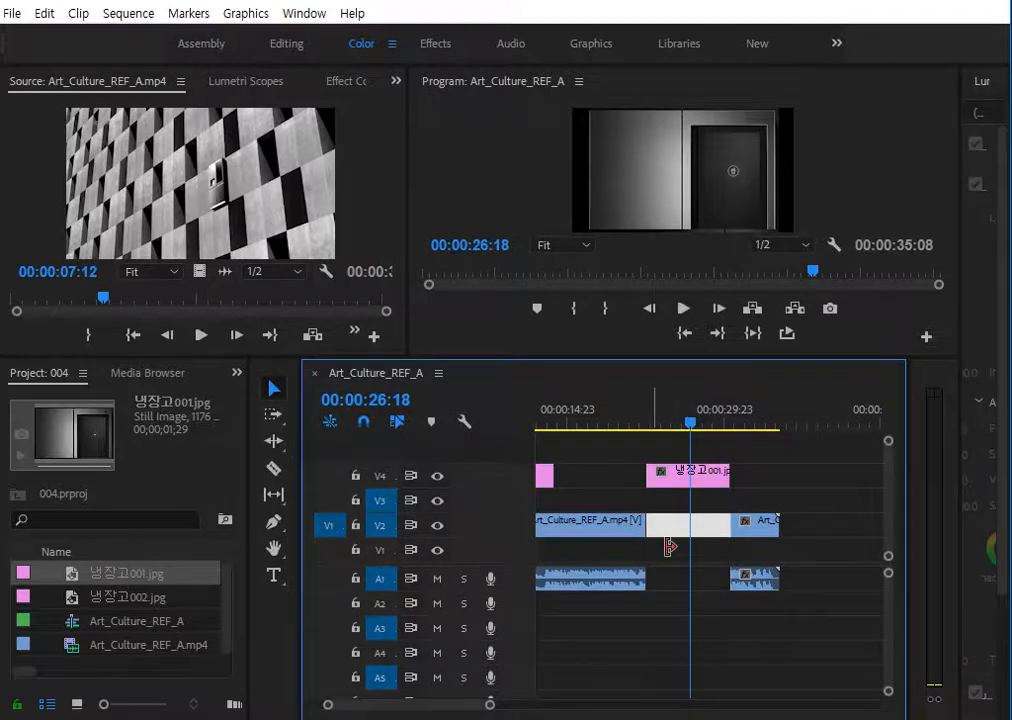
{"action": "left_click_drag", "start_coordinate": [650, 543], "coordinate": [671, 545]}
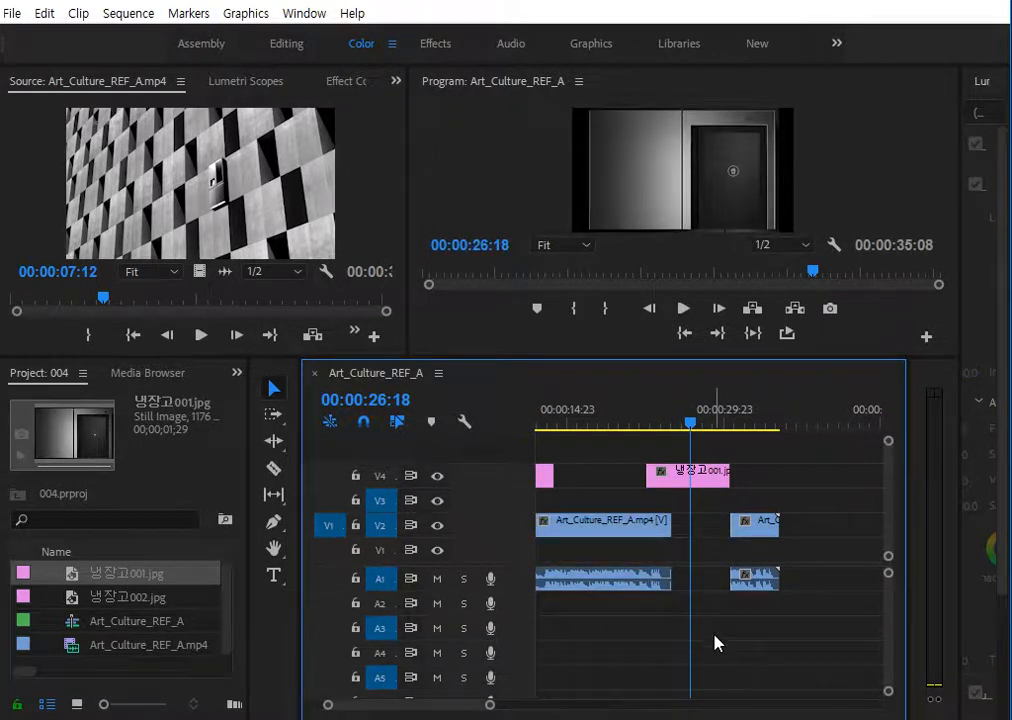